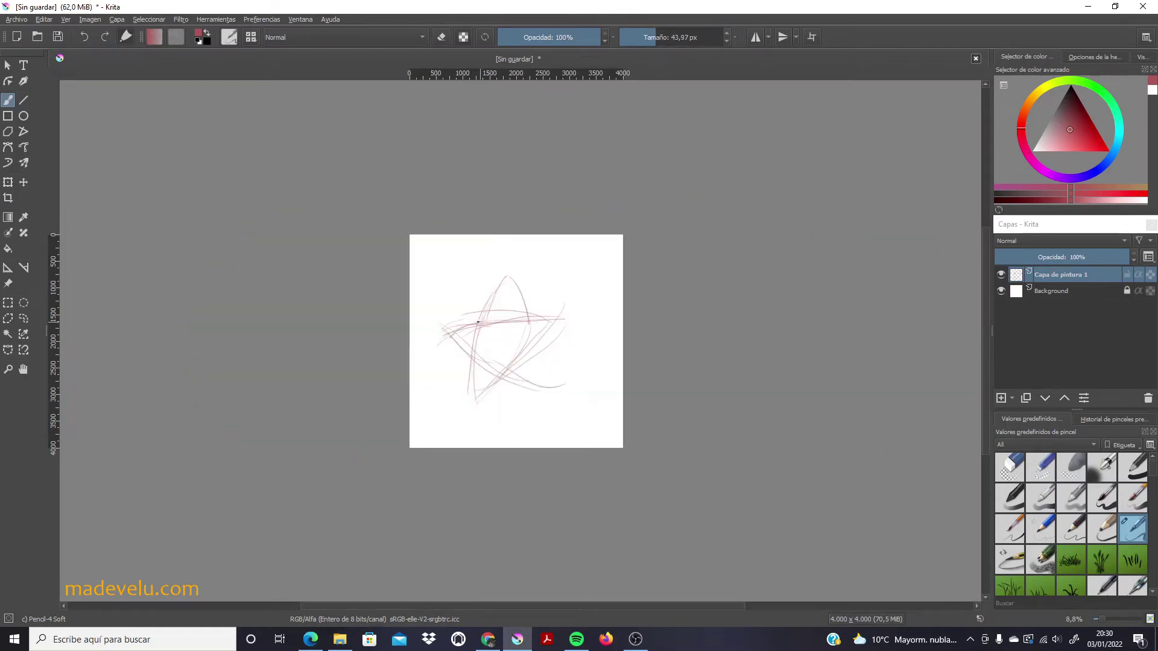
# Finish the red star sketch, nudge it up and right, and add a new paint layer above it.
pyautogui.moveTo(567, 318); pyautogui.dragTo(502, 272)
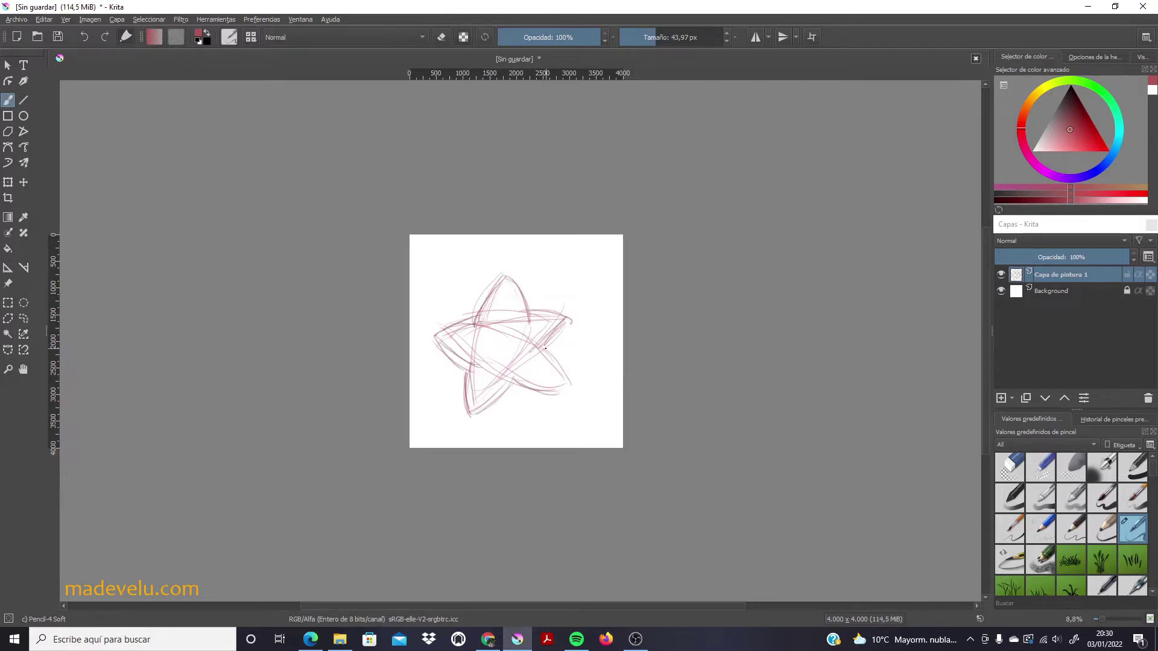
pyautogui.click(8, 182)
pyautogui.moveTo(499, 347); pyautogui.dragTo(510, 337)
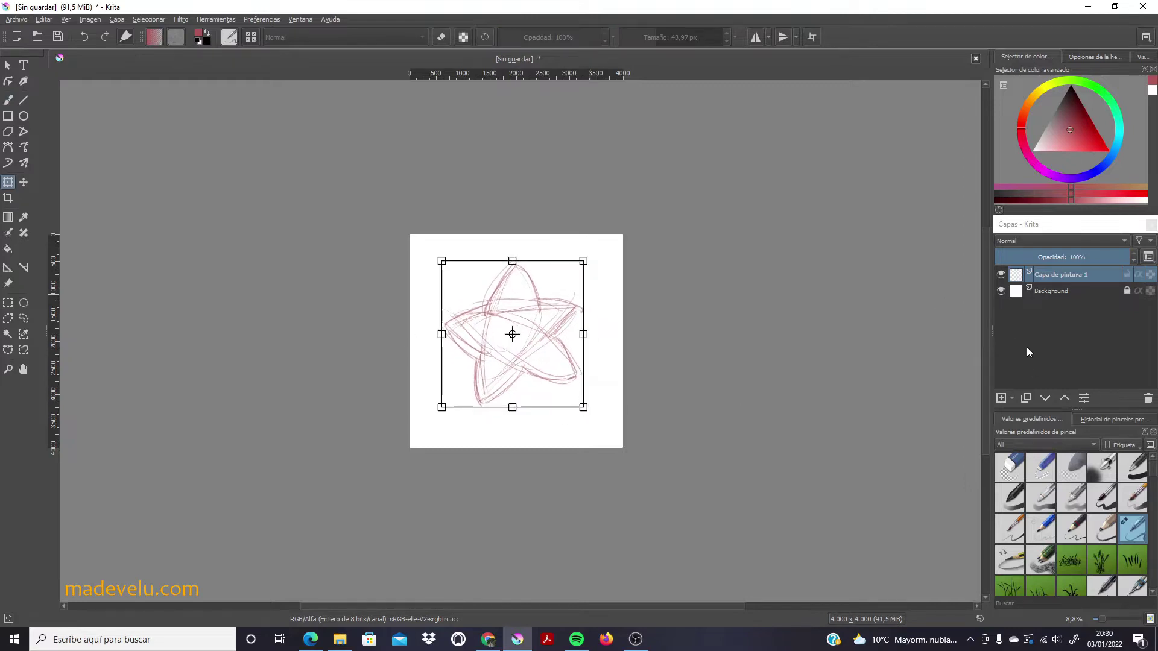
pyautogui.press('Return')
pyautogui.press('Insert')
# Lower the sketch layer to 40% opacity, then pick bright yellow and the Chalk_Grainy brush for Capa de pintura 2.
pyautogui.click(1063, 294)
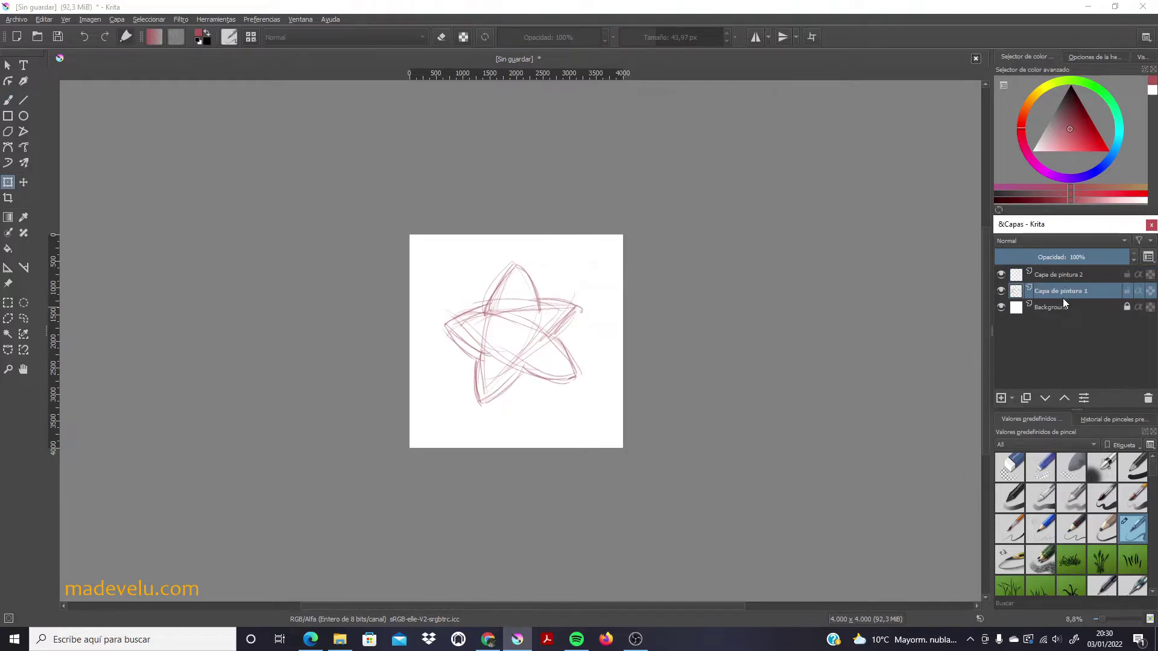
pyautogui.click(1049, 257)
pyautogui.click(1051, 275)
pyautogui.click(1041, 90)
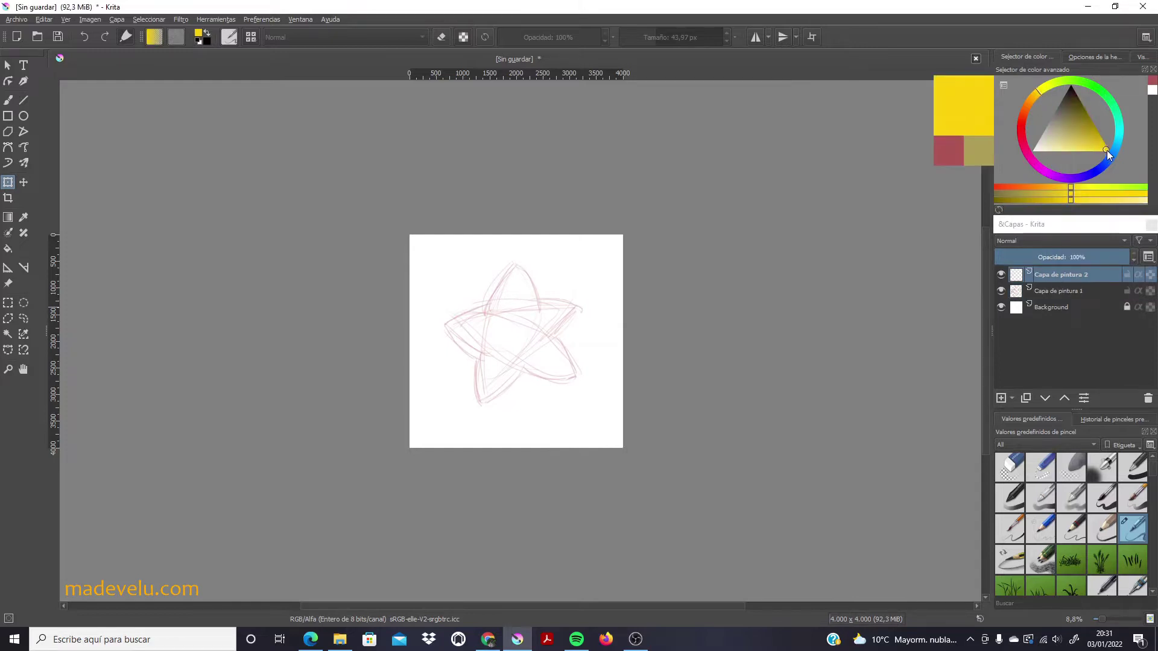
pyautogui.click(1033, 99)
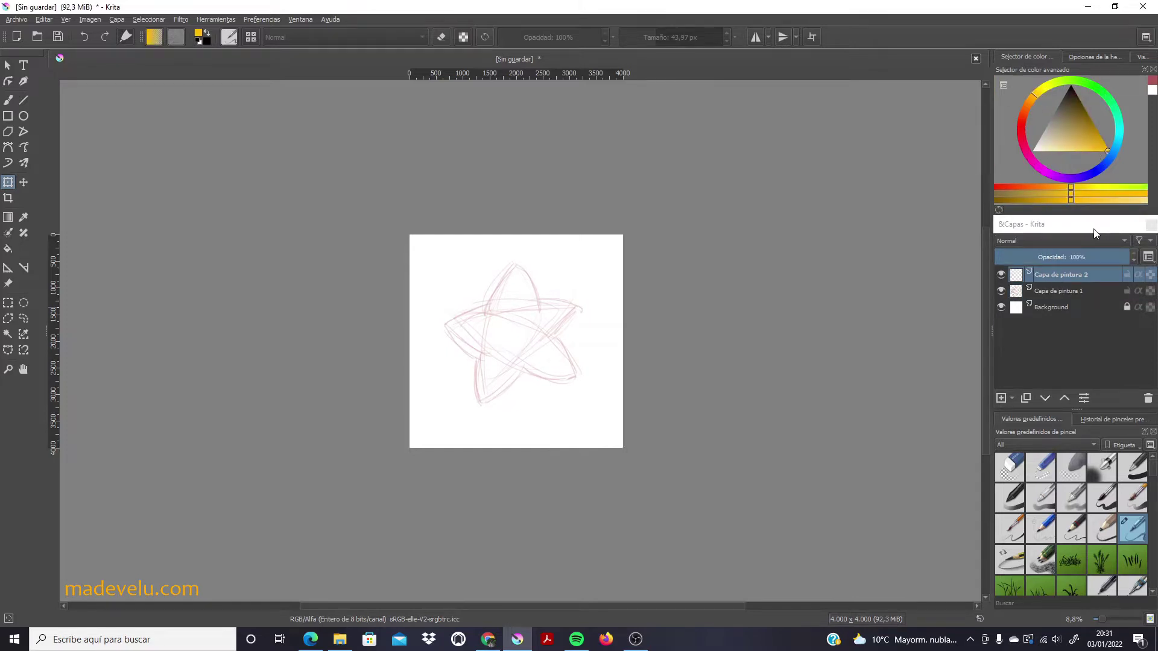
pyautogui.click(1103, 419)
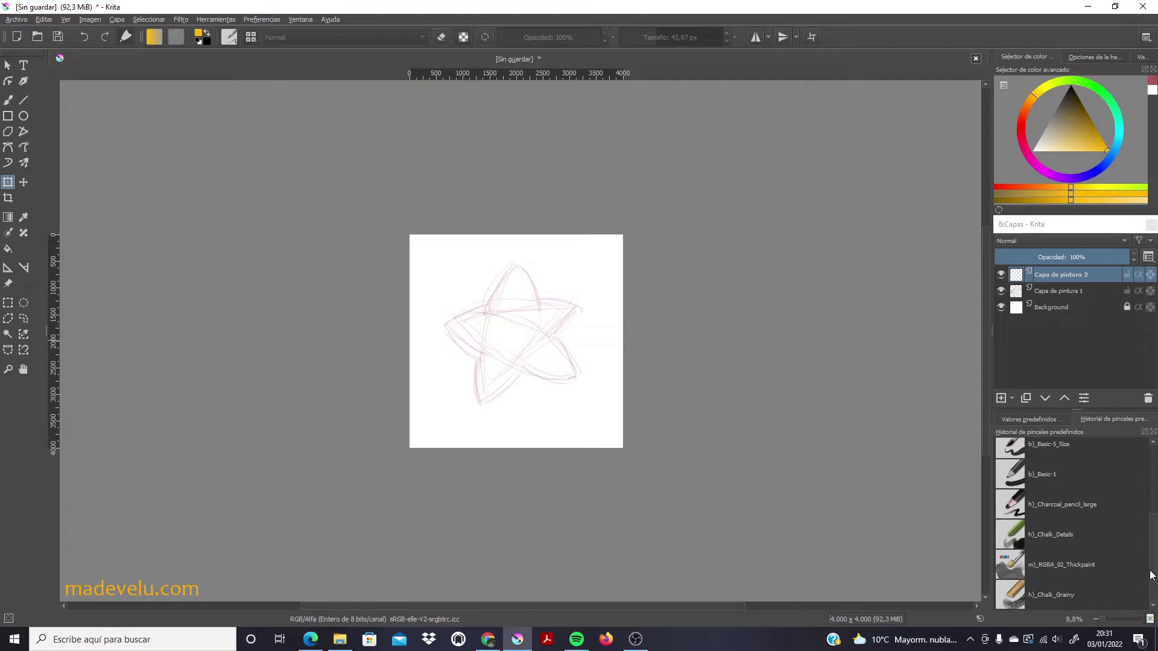
pyautogui.click(1055, 595)
# Paint a solid yellow chalk star over the sketch, then add Capa de pintura 3 and hide the sketch.
pyautogui.press('+')
pyautogui.press('+')
pyautogui.press('+')
pyautogui.press('b')
pyautogui.moveTo(416, 261)
pyautogui.mouseDown()
pyautogui.moveTo(476, 163)
pyautogui.moveTo(591, 253)
pyautogui.moveTo(691, 451)
pyautogui.moveTo(621, 336)
pyautogui.moveTo(657, 372)
pyautogui.moveTo(688, 449)
pyautogui.mouseUp()
pyautogui.moveTo(622, 338)
pyautogui.mouseDown()
pyautogui.moveTo(696, 251)
pyautogui.moveTo(591, 229)
pyautogui.mouseUp()
pyautogui.moveTo(672, 34); pyautogui.dragTo(677, 35)
pyautogui.moveTo(446, 266); pyautogui.dragTo(576, 241)
pyautogui.hotkey('ctrl', 'z')
pyautogui.moveTo(533, 190)
pyautogui.mouseDown()
pyautogui.moveTo(460, 207)
pyautogui.moveTo(428, 258)
pyautogui.moveTo(473, 274)
pyautogui.moveTo(402, 270)
pyautogui.moveTo(400, 396)
pyautogui.moveTo(426, 452)
pyautogui.moveTo(416, 417)
pyautogui.moveTo(525, 369)
pyautogui.moveTo(532, 400)
pyautogui.moveTo(563, 325)
pyautogui.moveTo(569, 348)
pyautogui.moveTo(631, 328)
pyautogui.moveTo(620, 228)
pyautogui.moveTo(677, 246)
pyautogui.moveTo(553, 279)
pyautogui.mouseUp()
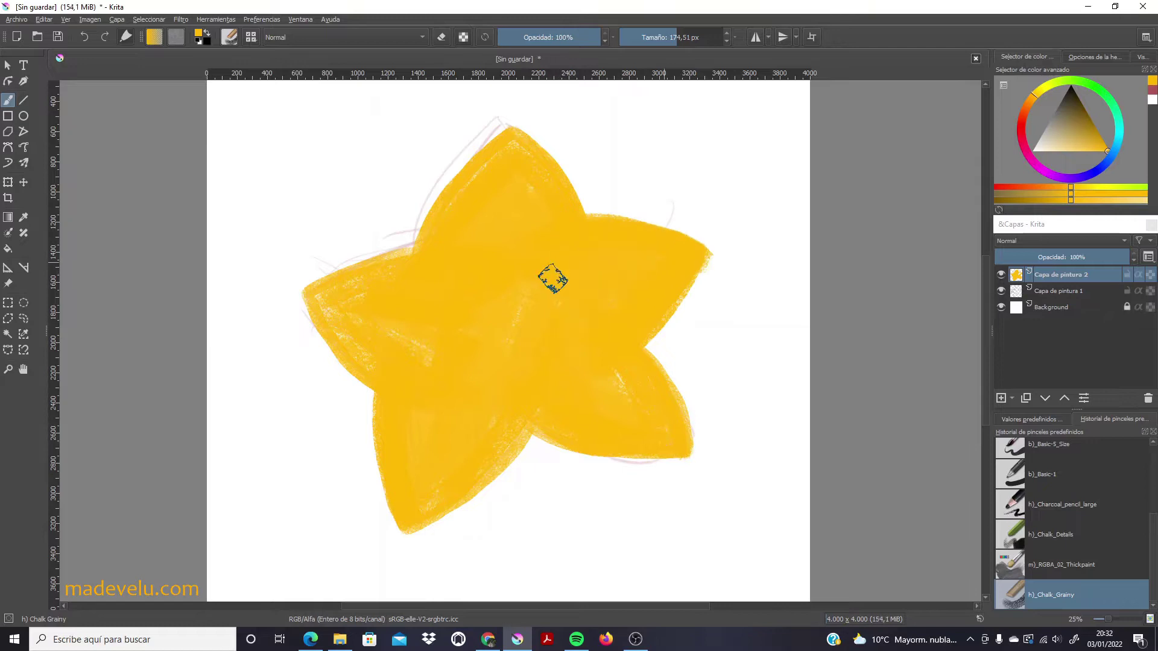
pyautogui.moveTo(450, 248)
pyautogui.mouseDown()
pyautogui.moveTo(507, 413)
pyautogui.moveTo(617, 354)
pyautogui.mouseUp()
pyautogui.press('[')
pyautogui.press('[')
pyautogui.press('[')
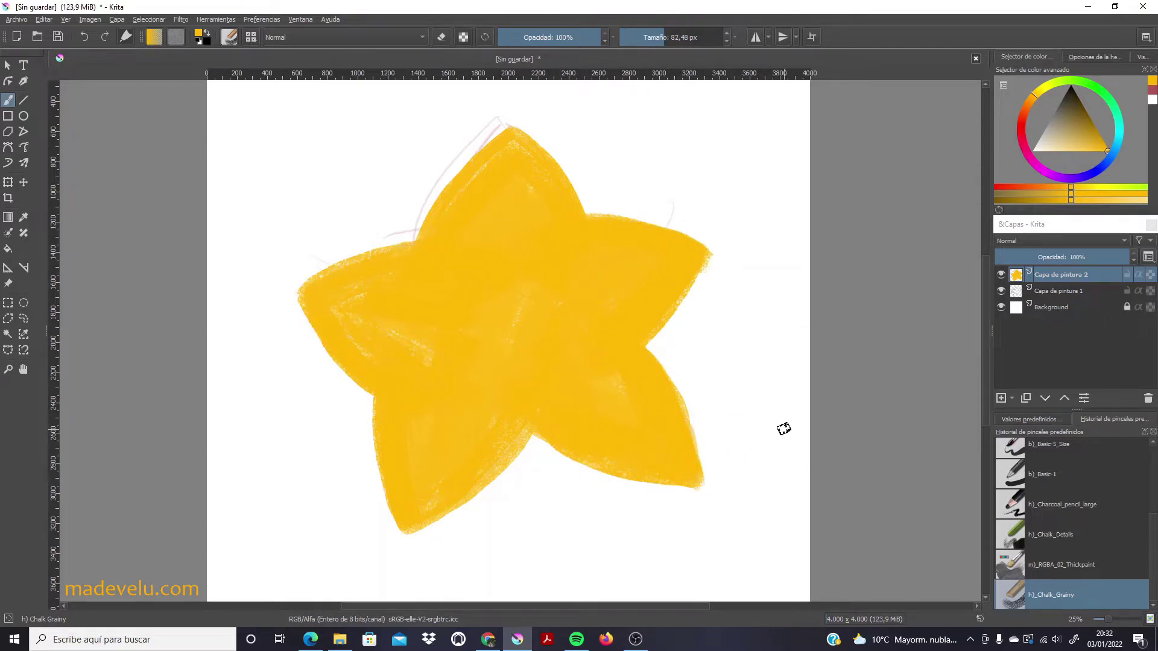
pyautogui.click(1002, 398)
pyautogui.click(1001, 307)
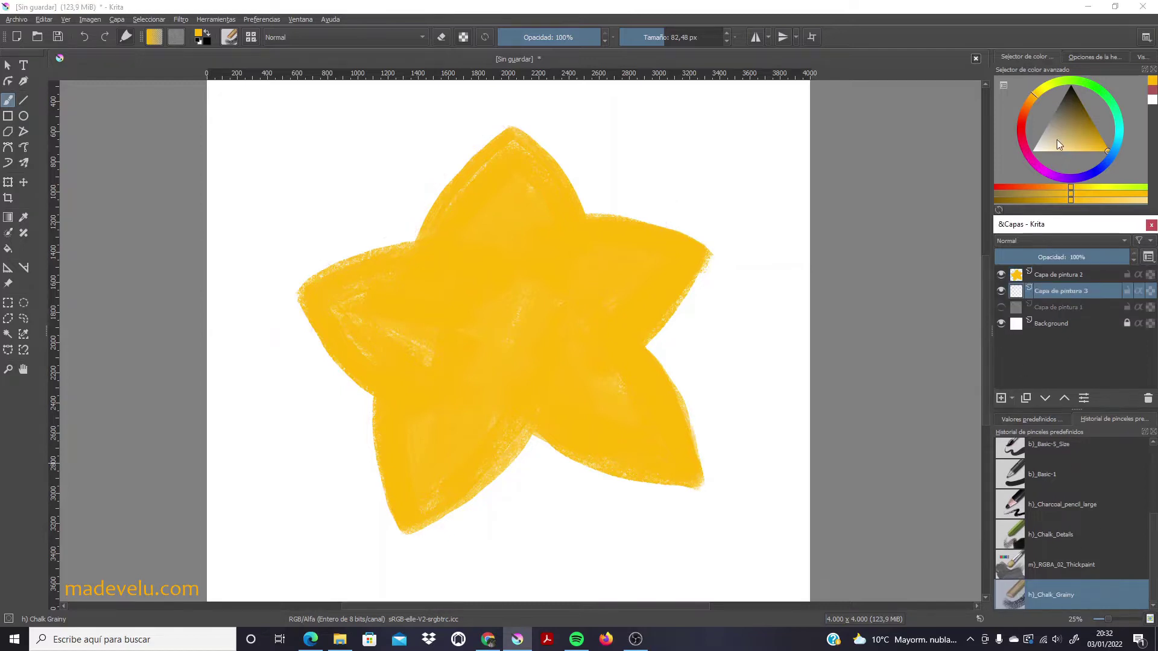
# Pick a light purple on the colour wheel and select the b)_Basic-1 brush.
pyautogui.click(1112, 161)
pyautogui.moveTo(1112, 160); pyautogui.dragTo(1070, 176)
pyautogui.click(1095, 130)
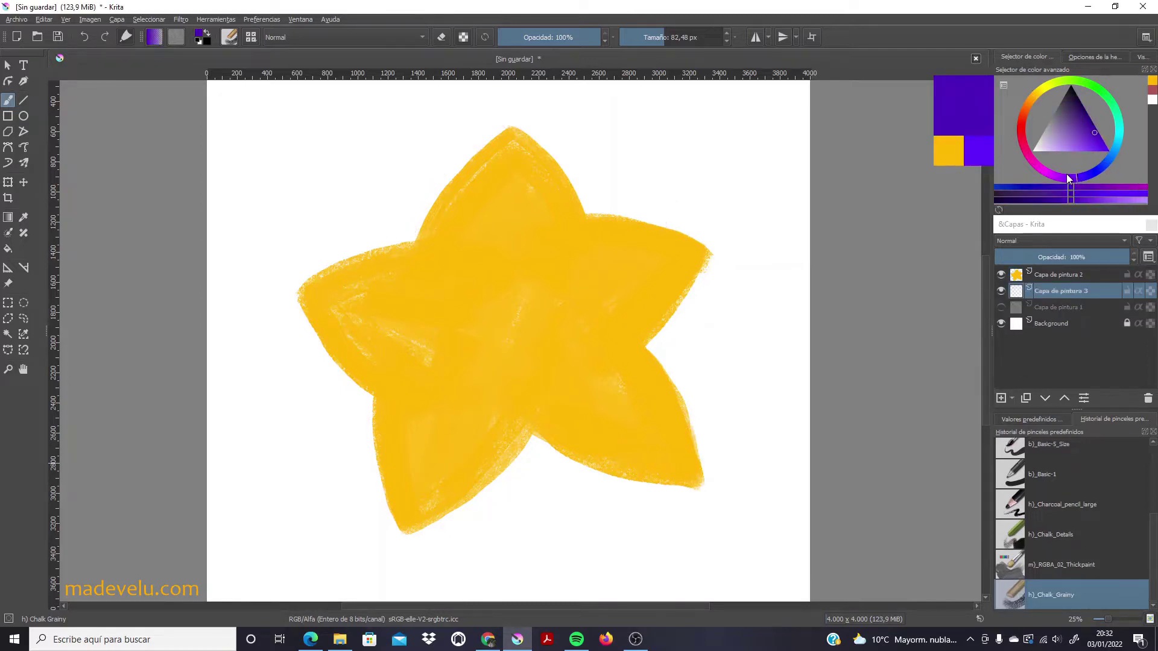
pyautogui.moveTo(1089, 118); pyautogui.dragTo(1071, 119)
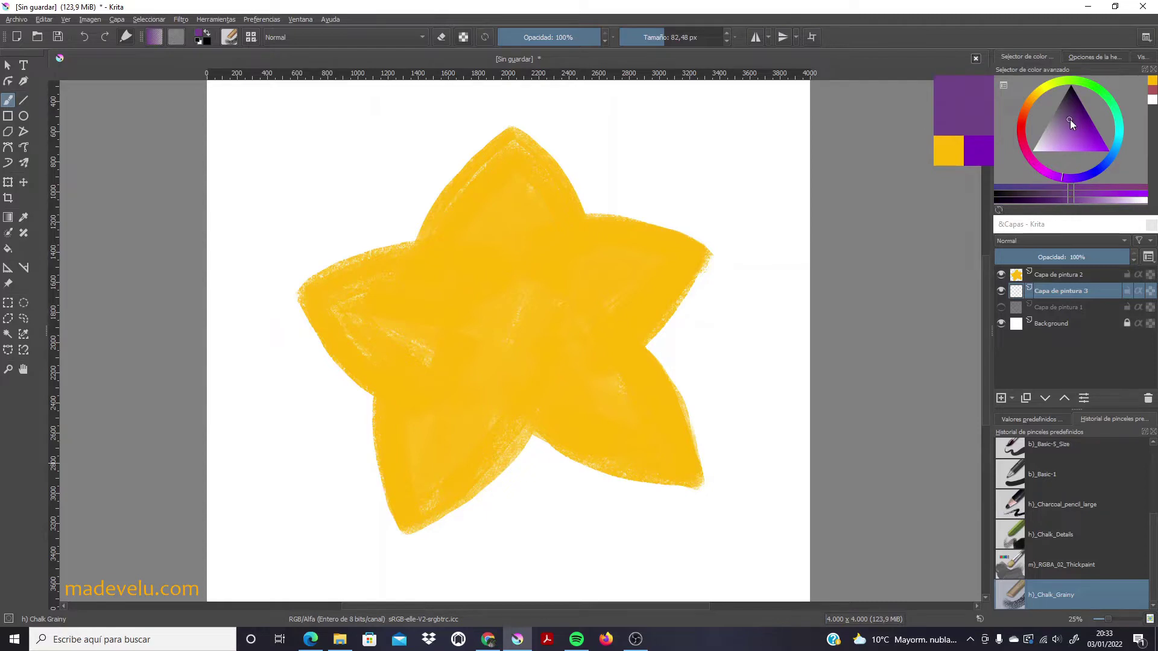
pyautogui.click(1071, 117)
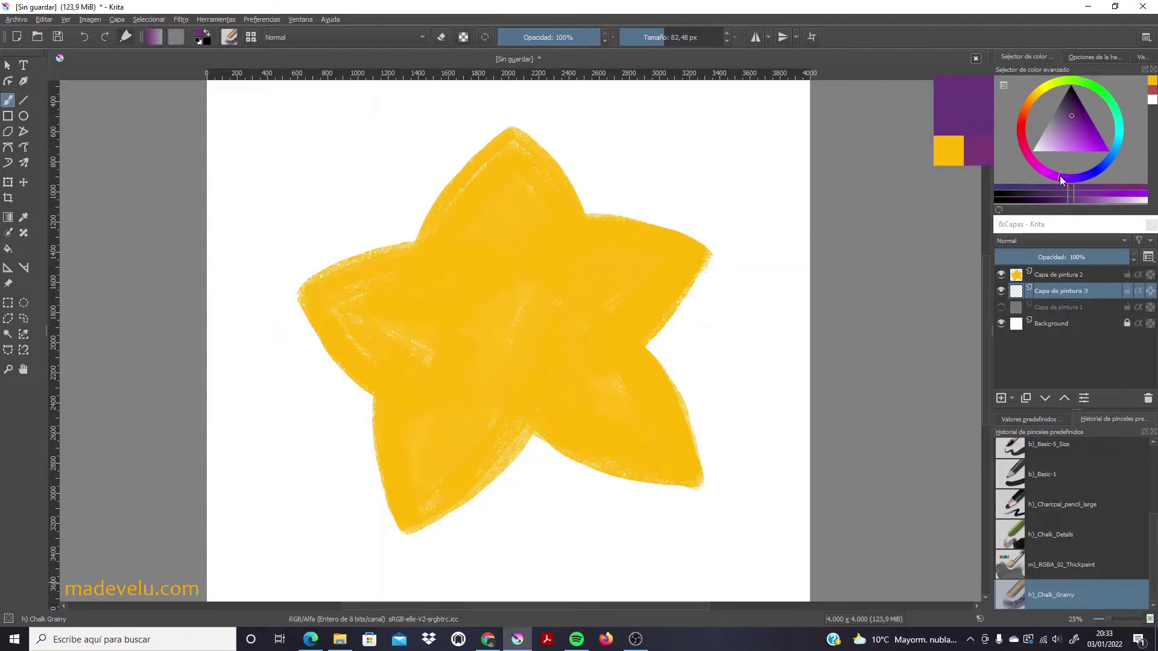
pyautogui.press('-')
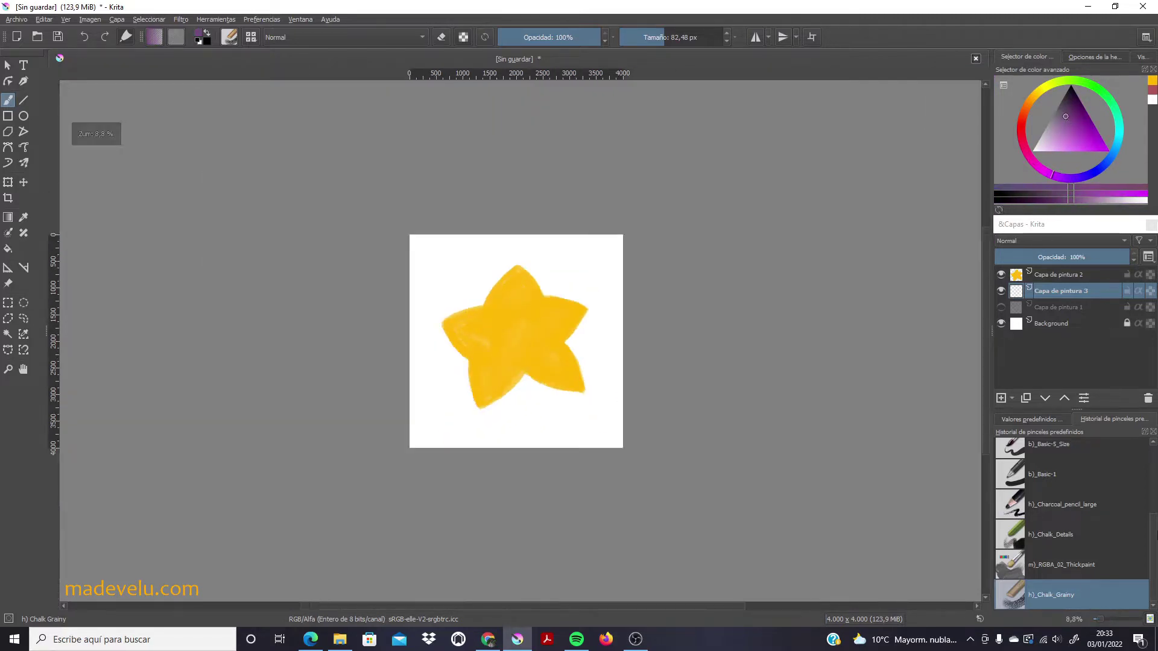
pyautogui.scroll(4, 1046, 493)
pyautogui.click(1046, 603)
# Try a purple circle behind the star, then clear all the purple from the layer.
pyautogui.moveTo(517, 336)
pyautogui.mouseDown()
pyautogui.moveTo(465, 297)
pyautogui.moveTo(528, 389)
pyautogui.moveTo(472, 379)
pyautogui.mouseUp()
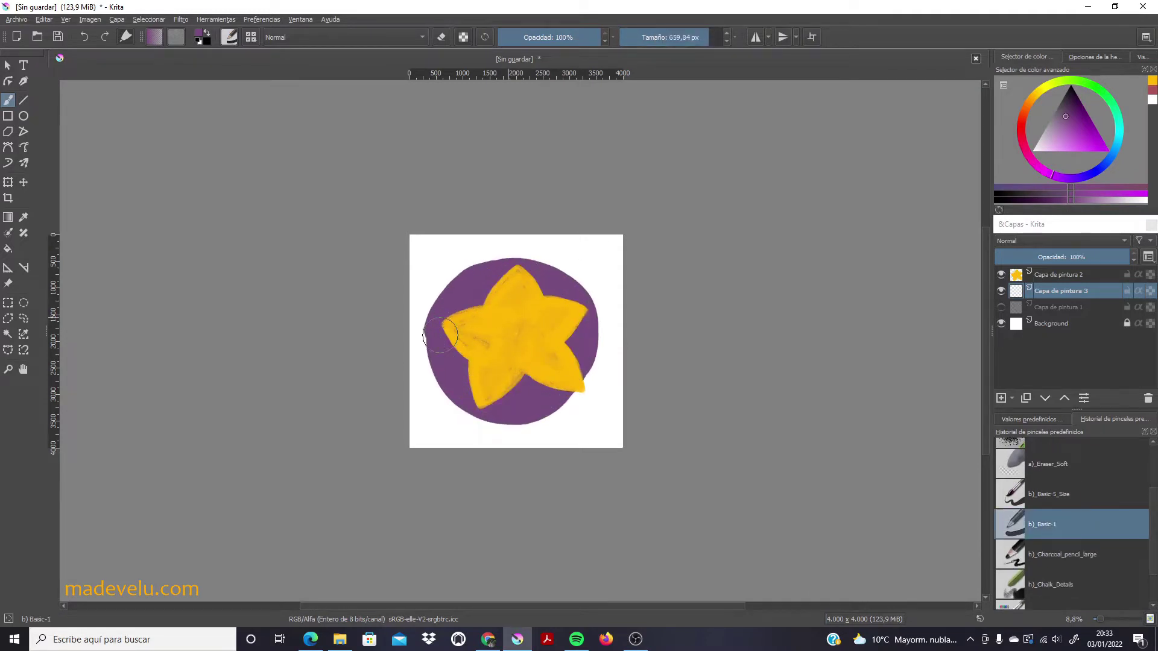
pyautogui.press('Delete')
pyautogui.moveTo(499, 323)
pyautogui.mouseDown()
pyautogui.moveTo(513, 386)
pyautogui.moveTo(459, 313)
pyautogui.moveTo(559, 351)
pyautogui.mouseUp()
pyautogui.press('Delete')
pyautogui.moveTo(460, 354)
pyautogui.mouseDown()
pyautogui.moveTo(567, 295)
pyautogui.moveTo(458, 386)
pyautogui.mouseUp()
pyautogui.hotkey('ctrl', 'z')
pyautogui.press('Delete')
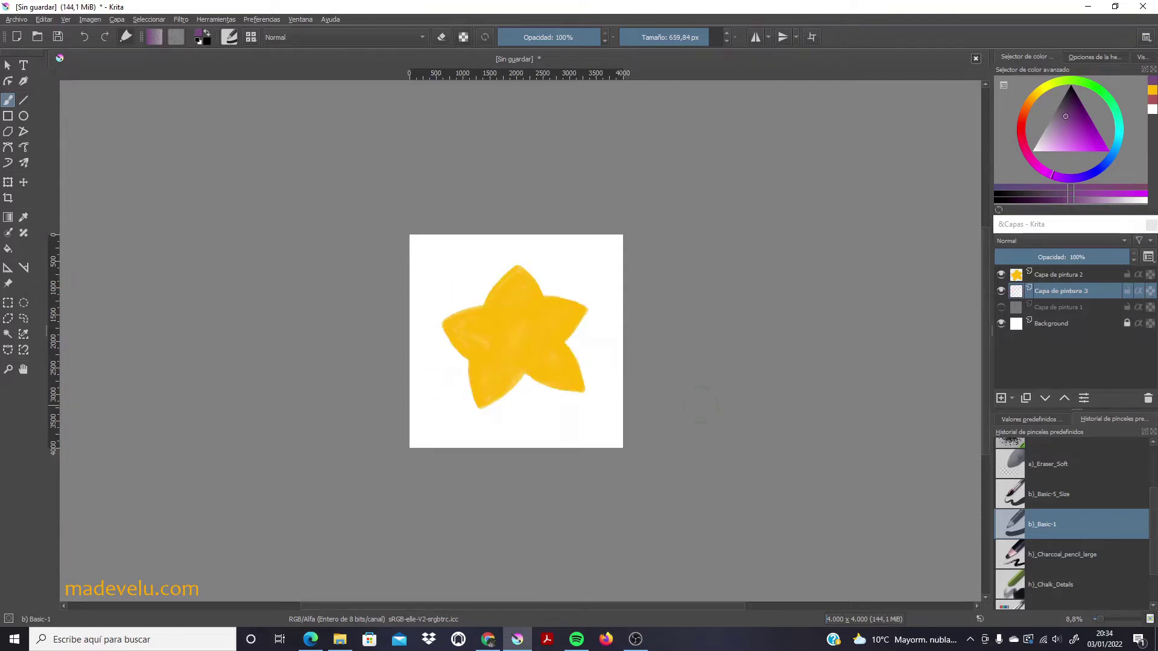
pyautogui.hotkey('ctrl', 't')
# Shrink the star and move it up, then pick dark green and the chalk brush on Capa de pintura 3.
pyautogui.click(1059, 275)
pyautogui.moveTo(517, 336); pyautogui.dragTo(534, 300)
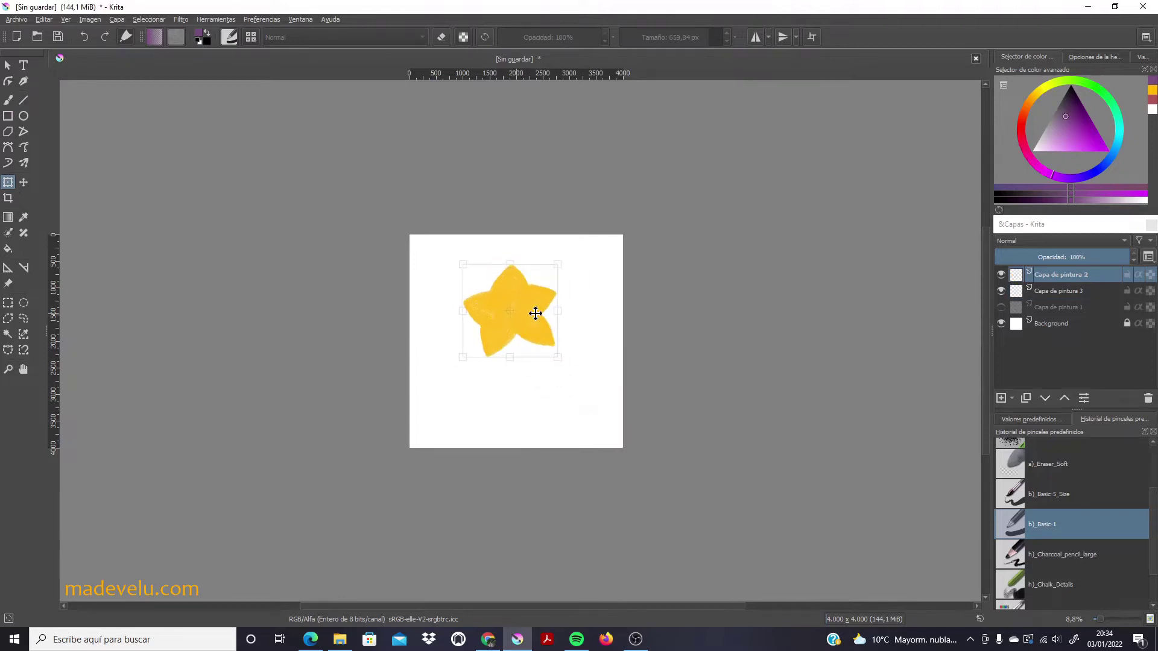
pyautogui.press('Return')
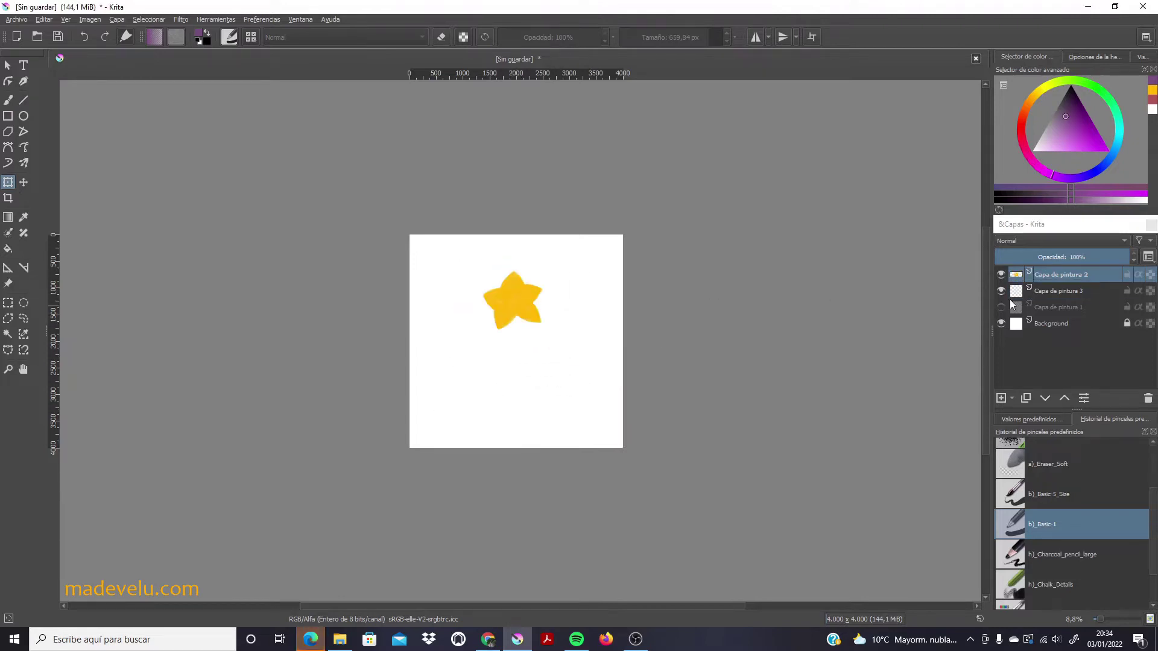
pyautogui.click(1059, 290)
pyautogui.moveTo(1108, 100); pyautogui.dragTo(1068, 110)
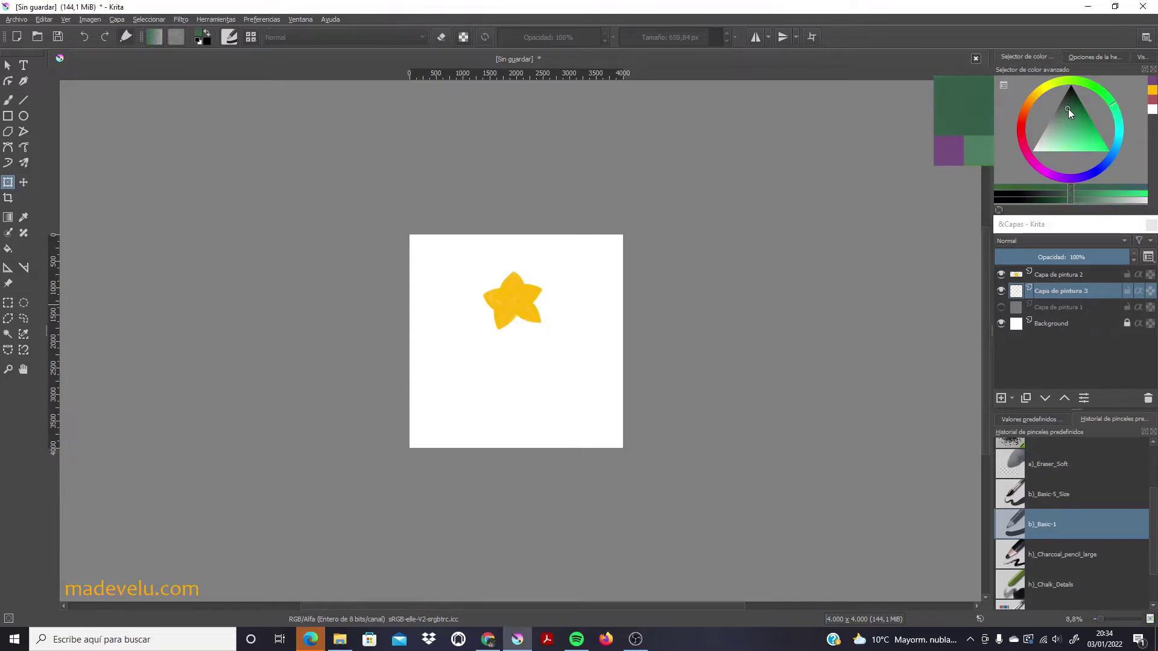
pyautogui.press('b')
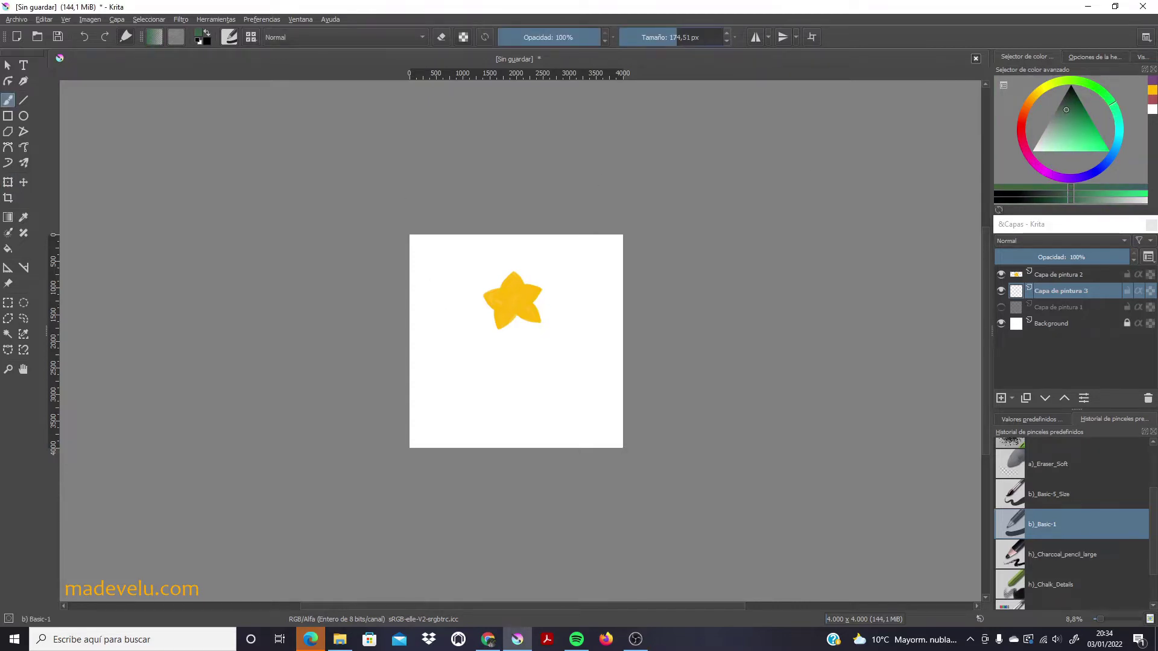
pyautogui.hotkey('ctrl', 'z')
# Paint a solid dark green chalky triangle beneath the star as the tree body.
pyautogui.moveTo(506, 327)
pyautogui.mouseDown()
pyautogui.moveTo(575, 416)
pyautogui.moveTo(518, 318)
pyautogui.moveTo(460, 416)
pyautogui.moveTo(574, 420)
pyautogui.mouseUp()
pyautogui.click(1119, 129)
pyautogui.moveTo(507, 326)
pyautogui.mouseDown()
pyautogui.moveTo(463, 416)
pyautogui.moveTo(501, 338)
pyautogui.moveTo(537, 346)
pyautogui.moveTo(465, 405)
pyautogui.mouseUp()
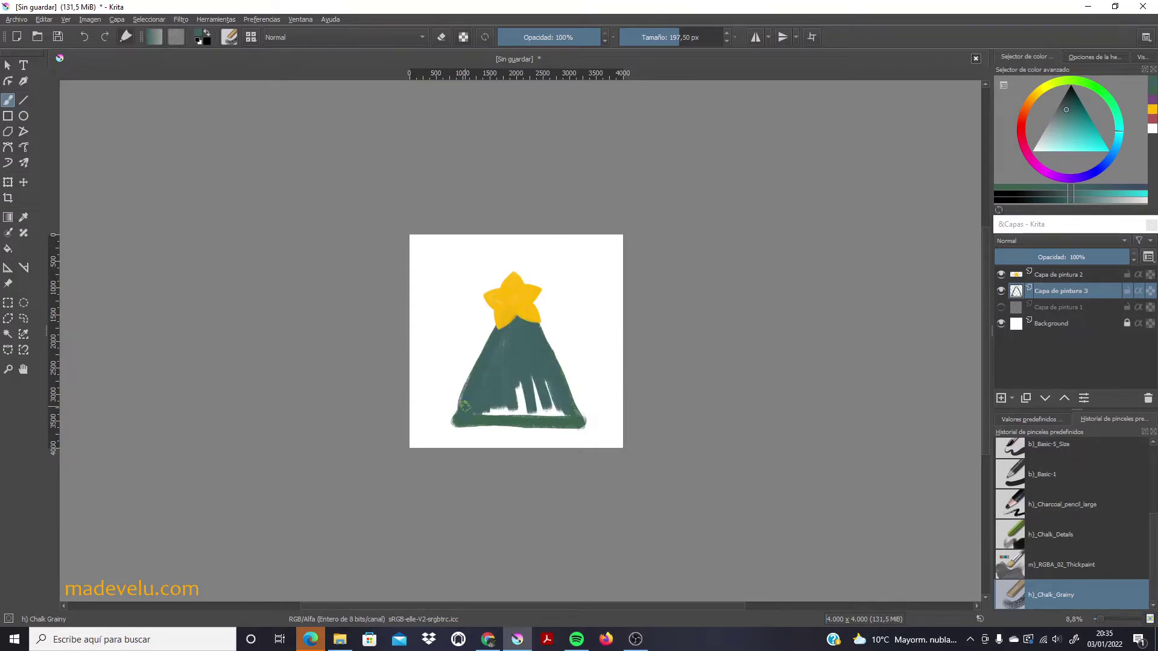
pyautogui.moveTo(566, 418); pyautogui.dragTo(533, 391)
pyautogui.moveTo(538, 326); pyautogui.dragTo(588, 428)
pyautogui.click(1115, 110)
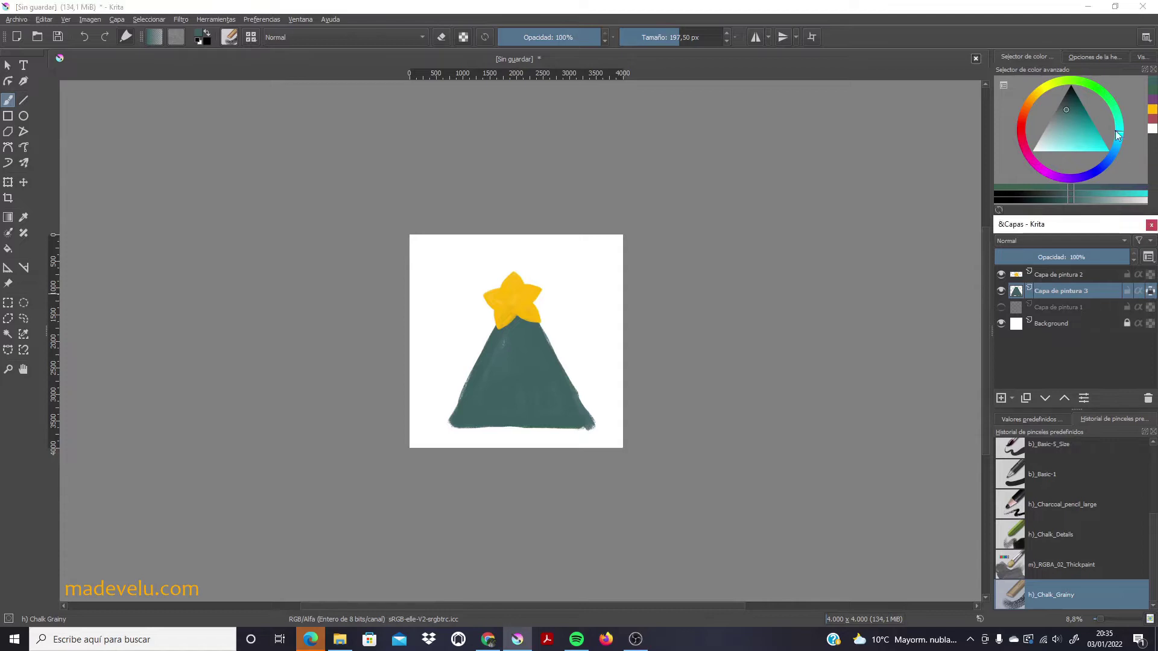
pyautogui.moveTo(478, 312); pyautogui.dragTo(450, 435)
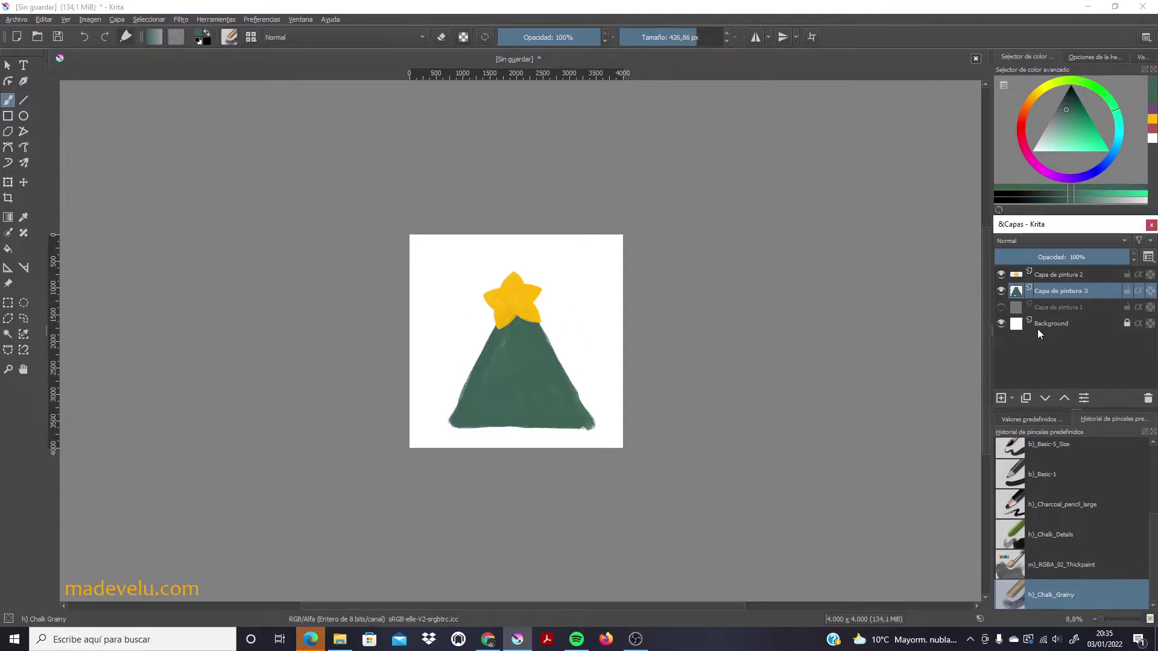
# Erase notches into the triangle's sides for tiered fir edges, then pick purple.
pyautogui.press('e')
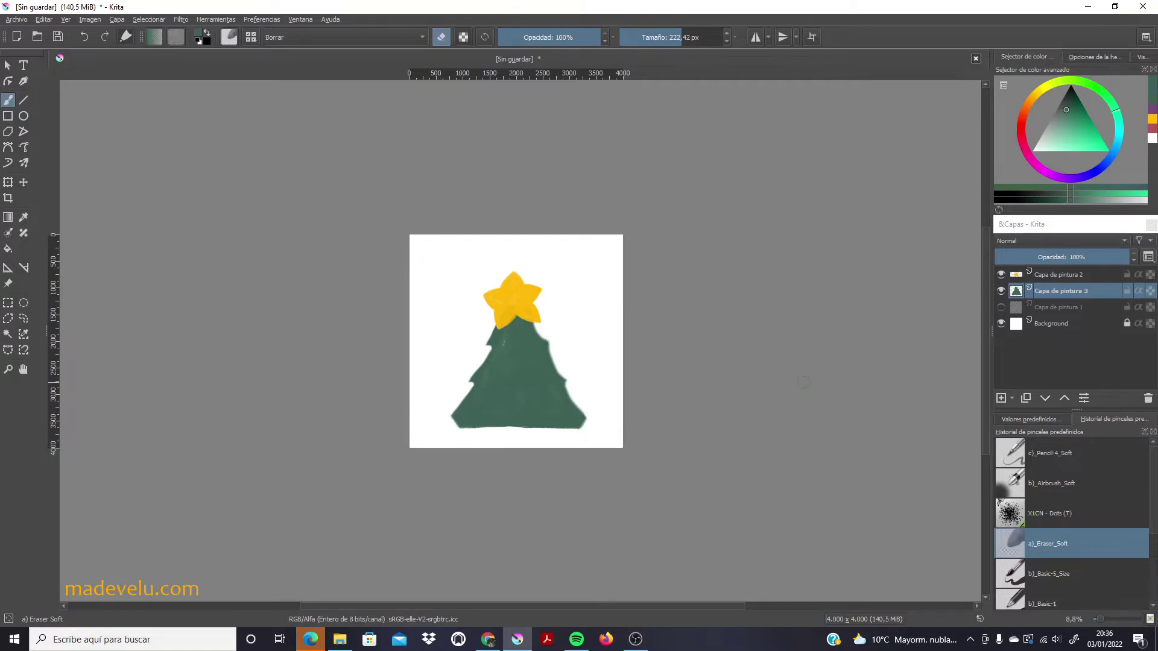
pyautogui.press('/')
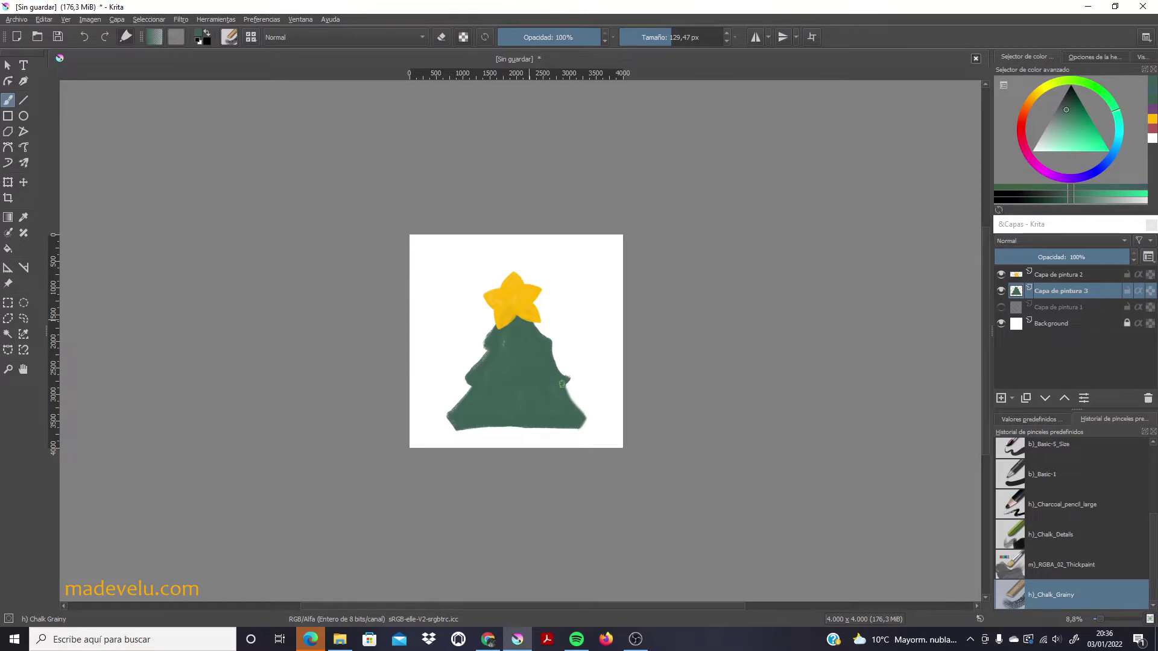
pyautogui.hotkey('ctrl', 'z')
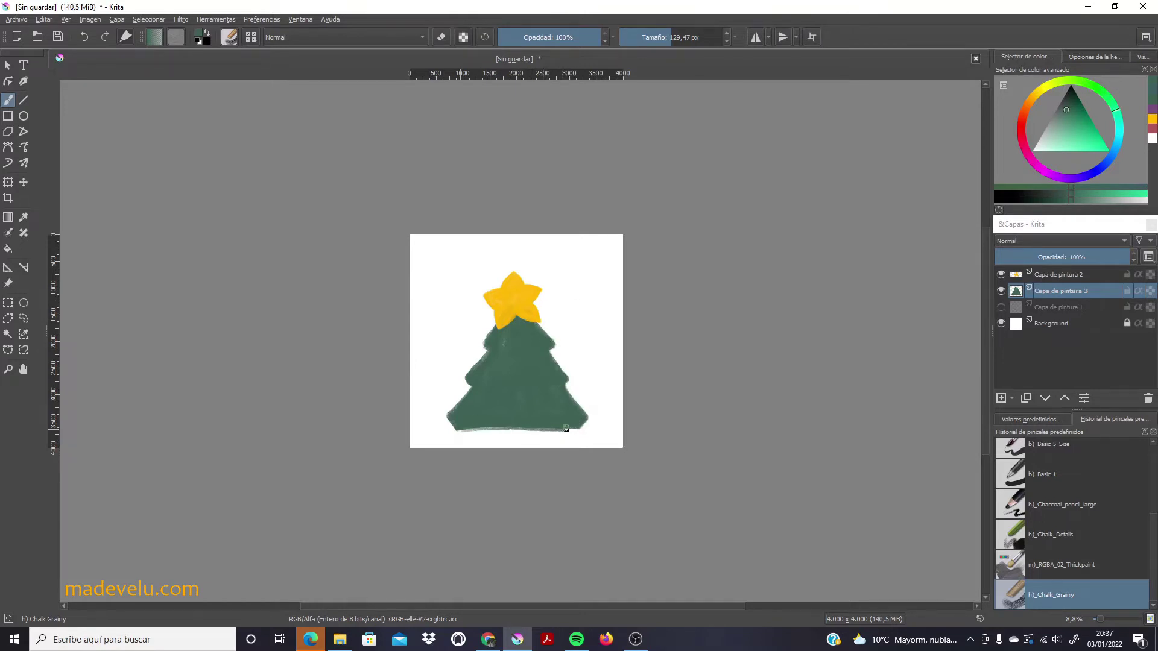
pyautogui.click(1051, 175)
# Add Capa de pintura 4 below the tree and paint a large dark purple circle with b)_Basic-1.
pyautogui.click(1075, 104)
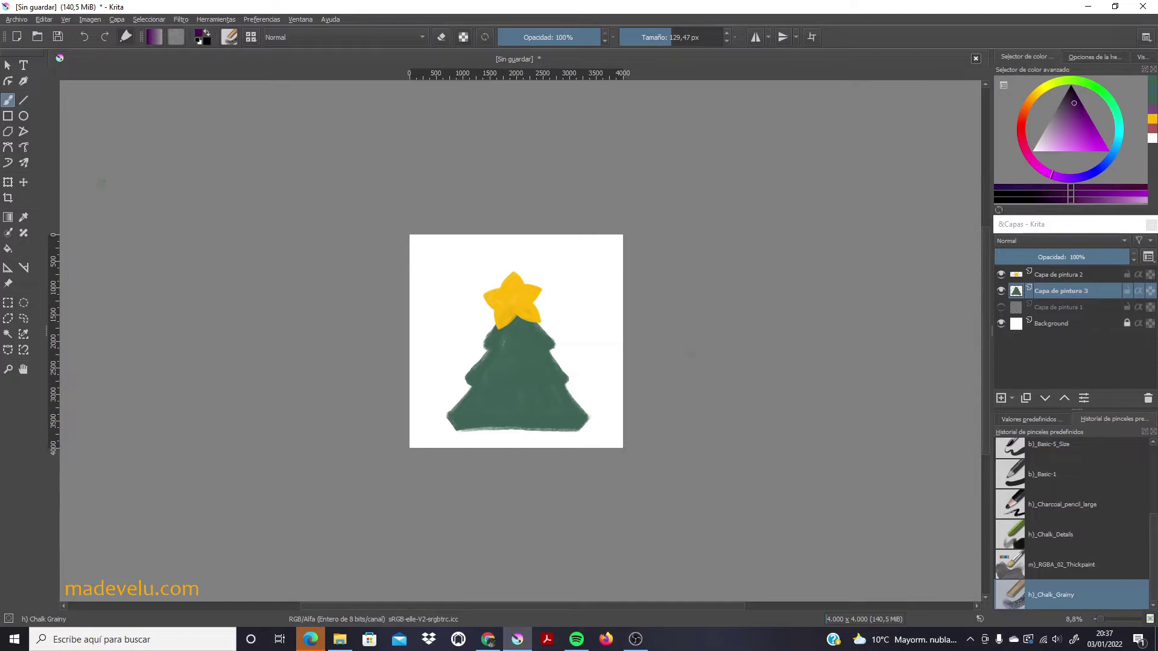
pyautogui.press(']')
pyautogui.press(']')
pyautogui.press(']')
pyautogui.press('Insert')
pyautogui.moveTo(482, 337)
pyautogui.mouseDown()
pyautogui.moveTo(543, 292)
pyautogui.moveTo(580, 337)
pyautogui.mouseUp()
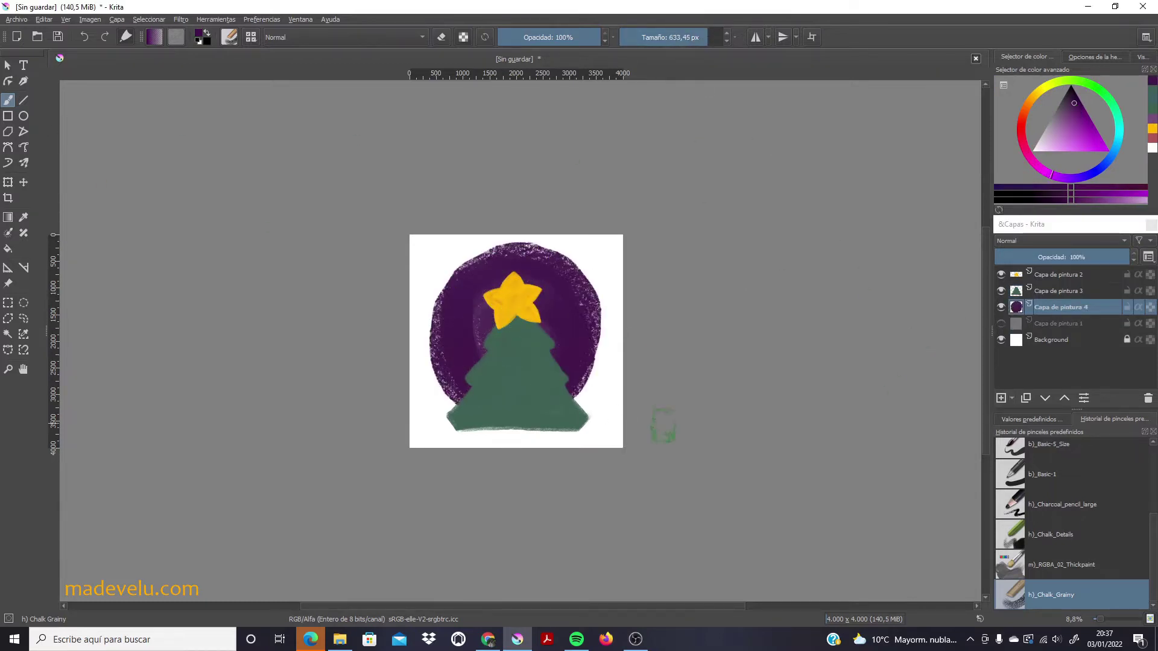
pyautogui.hotkey('ctrl', 'z')
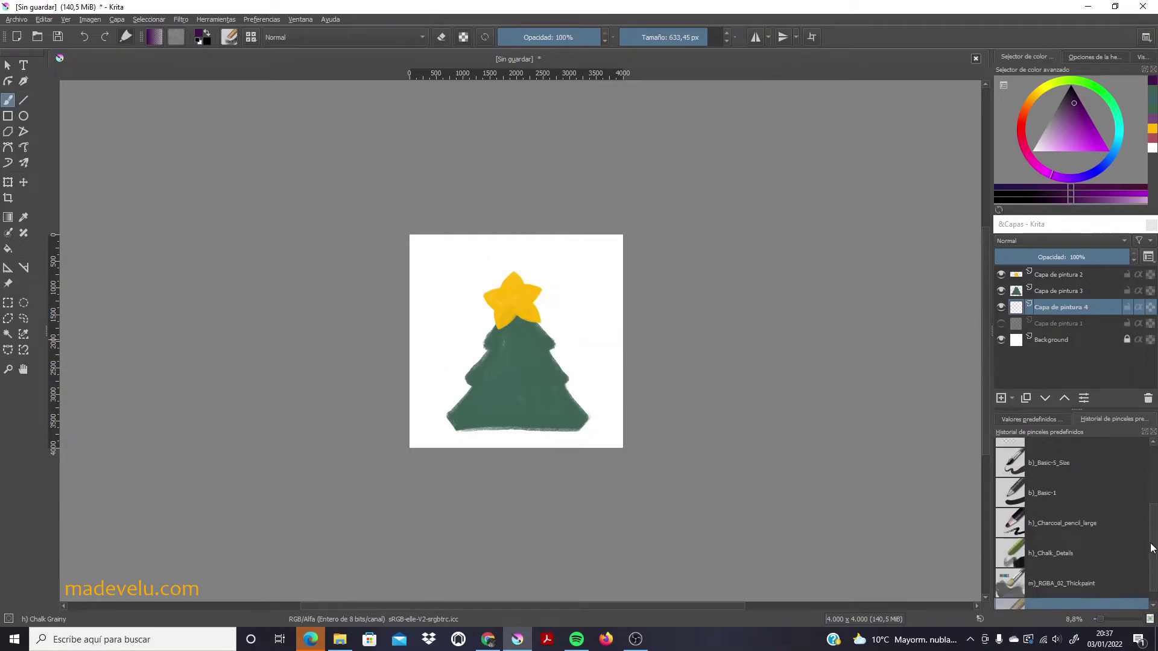
pyautogui.click(1061, 474)
pyautogui.moveTo(534, 314)
pyautogui.mouseDown()
pyautogui.moveTo(515, 298)
pyautogui.moveTo(461, 321)
pyautogui.moveTo(458, 343)
pyautogui.mouseUp()
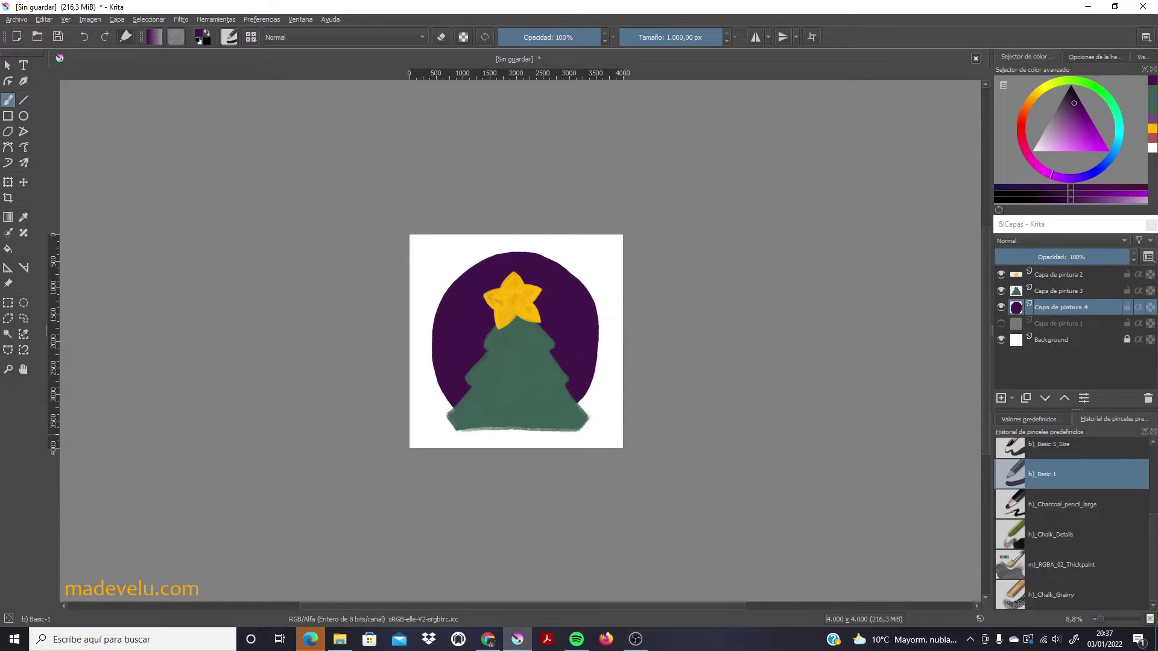
# Quick-group the circle layer and paint grainy chalk texture over the purple circle.
pyautogui.rightClick(1074, 312)
pyautogui.moveTo(967, 450)
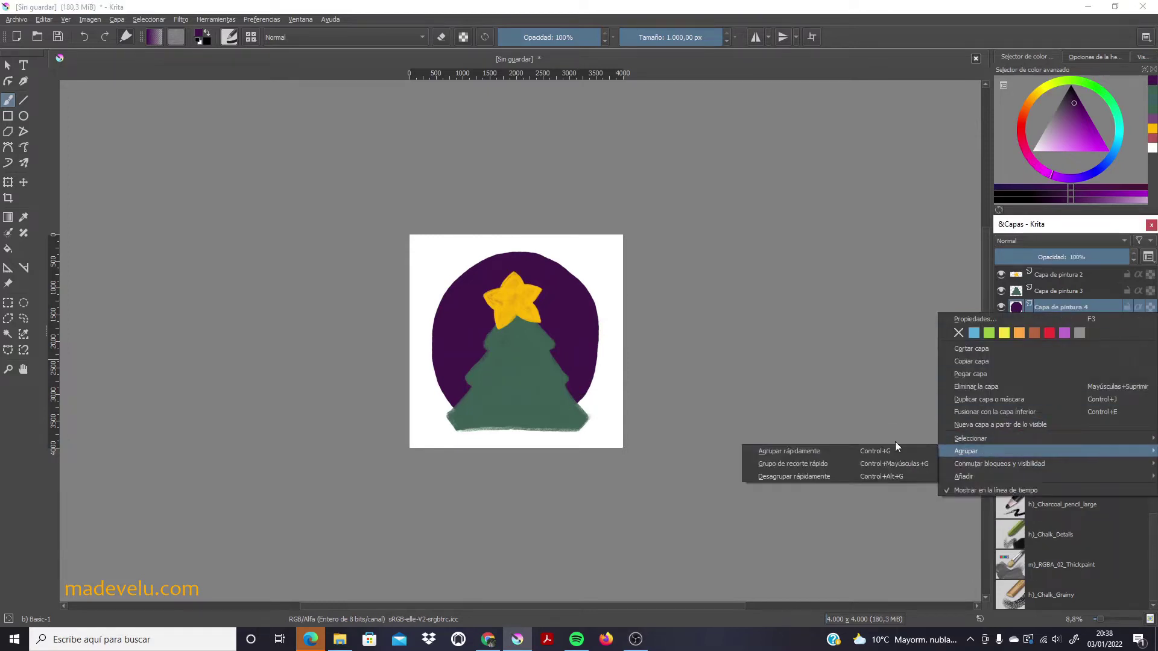
pyautogui.click(897, 448)
pyautogui.press('/')
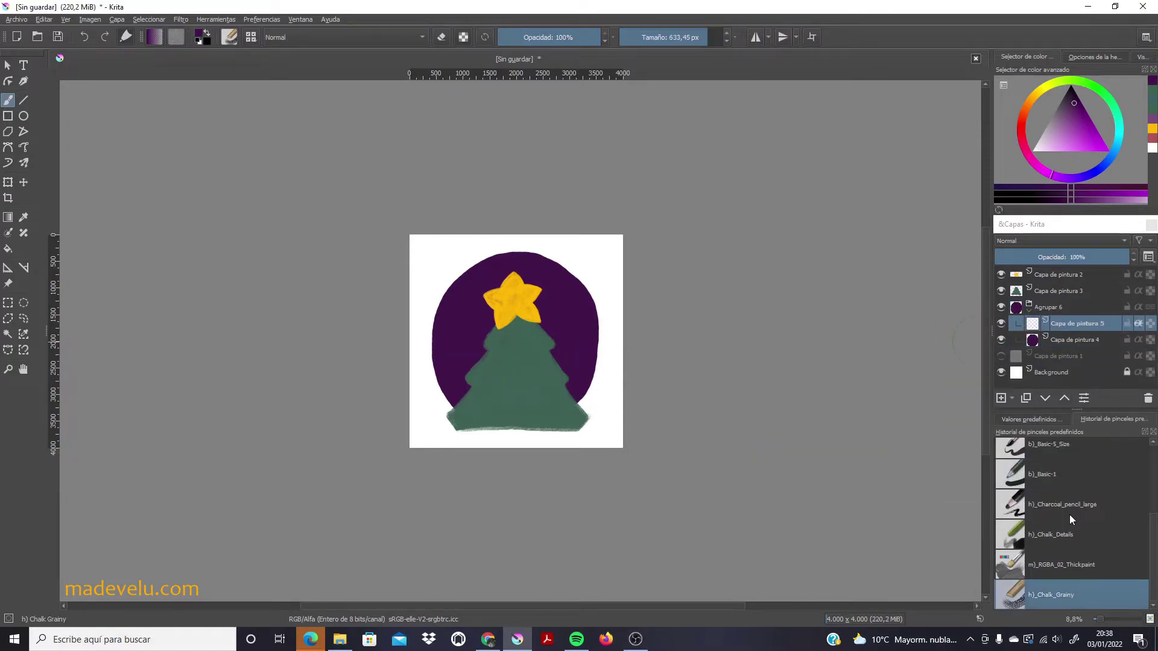
pyautogui.moveTo(504, 251)
pyautogui.mouseDown()
pyautogui.moveTo(569, 279)
pyautogui.moveTo(531, 298)
pyautogui.moveTo(449, 403)
pyautogui.moveTo(644, 366)
pyautogui.mouseUp()
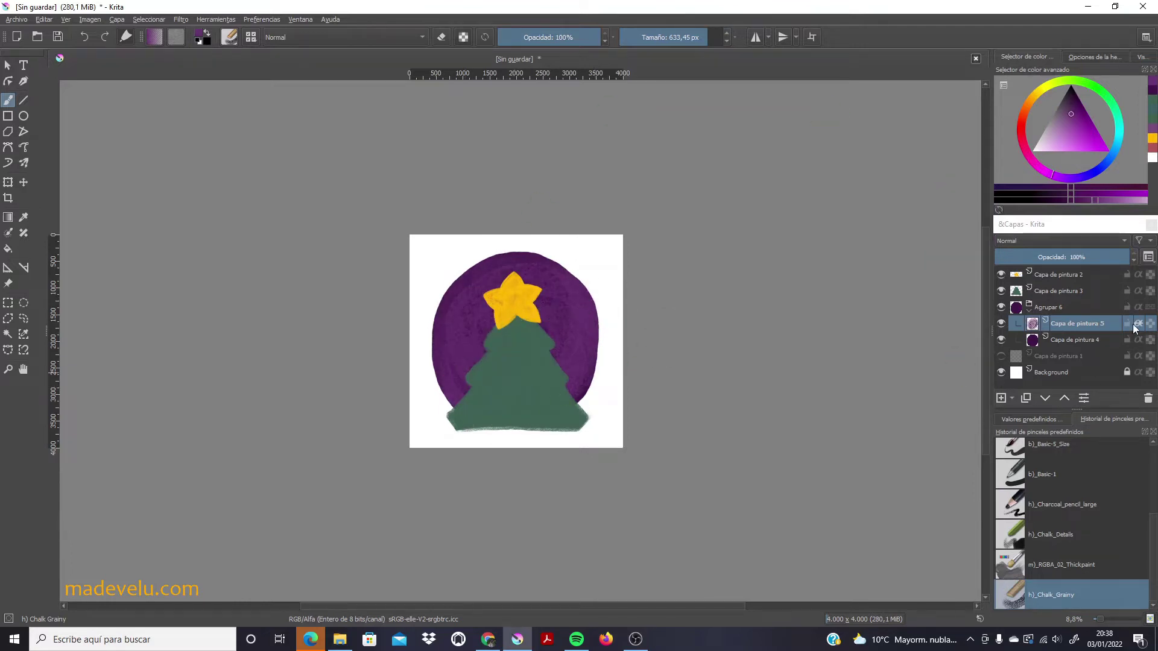
# Add a new layer above the tree and try a pale yellow glow around the star.
pyautogui.click(1062, 291)
pyautogui.press('Insert')
pyautogui.click(1152, 138)
pyautogui.moveTo(529, 329)
pyautogui.mouseDown()
pyautogui.moveTo(492, 295)
pyautogui.moveTo(525, 305)
pyautogui.moveTo(513, 279)
pyautogui.mouseUp()
pyautogui.hotkey('ctrl', 'z')
pyautogui.scroll(4, 1061, 513)
pyautogui.click(1055, 483)
# Keep the soft cream glow above the tree and soften its edge with a)_Eraser_Soft.
pyautogui.hotkey('ctrl', 'z')
pyautogui.hotkey('ctrl', 'z')
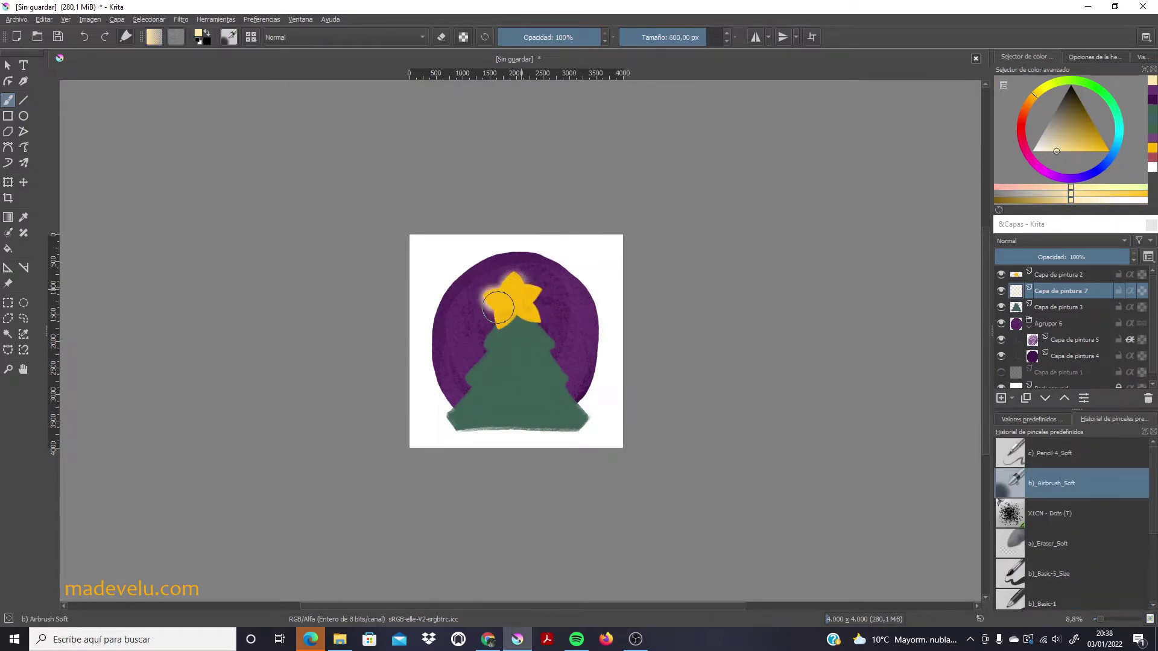
pyautogui.click(1046, 398)
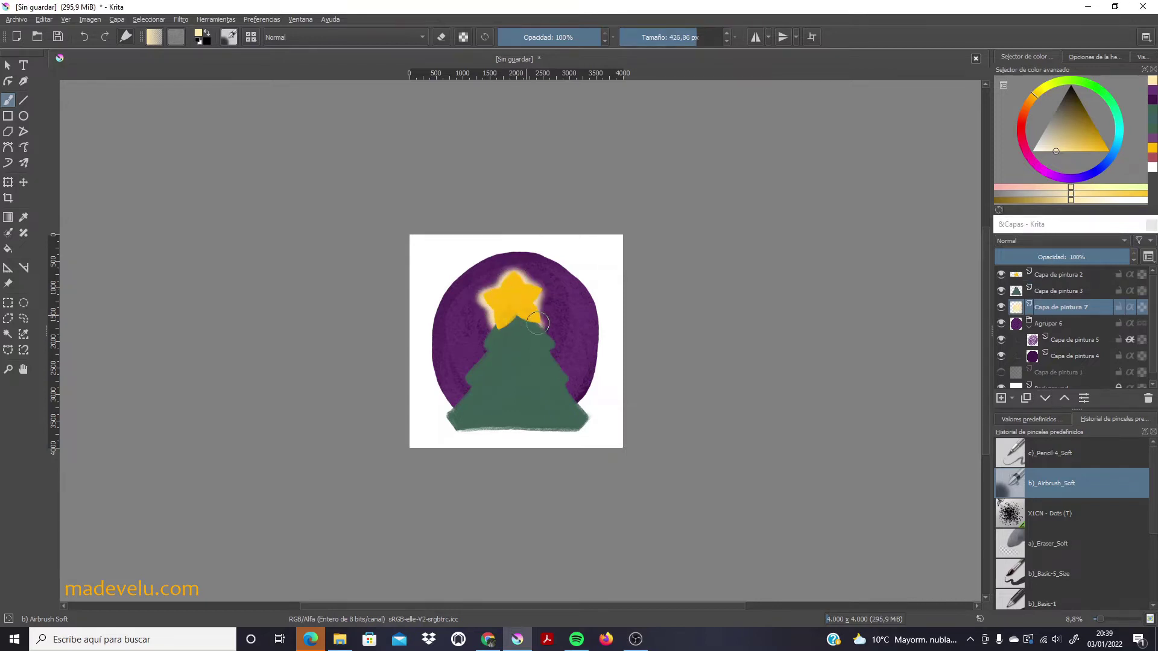
pyautogui.click(1064, 398)
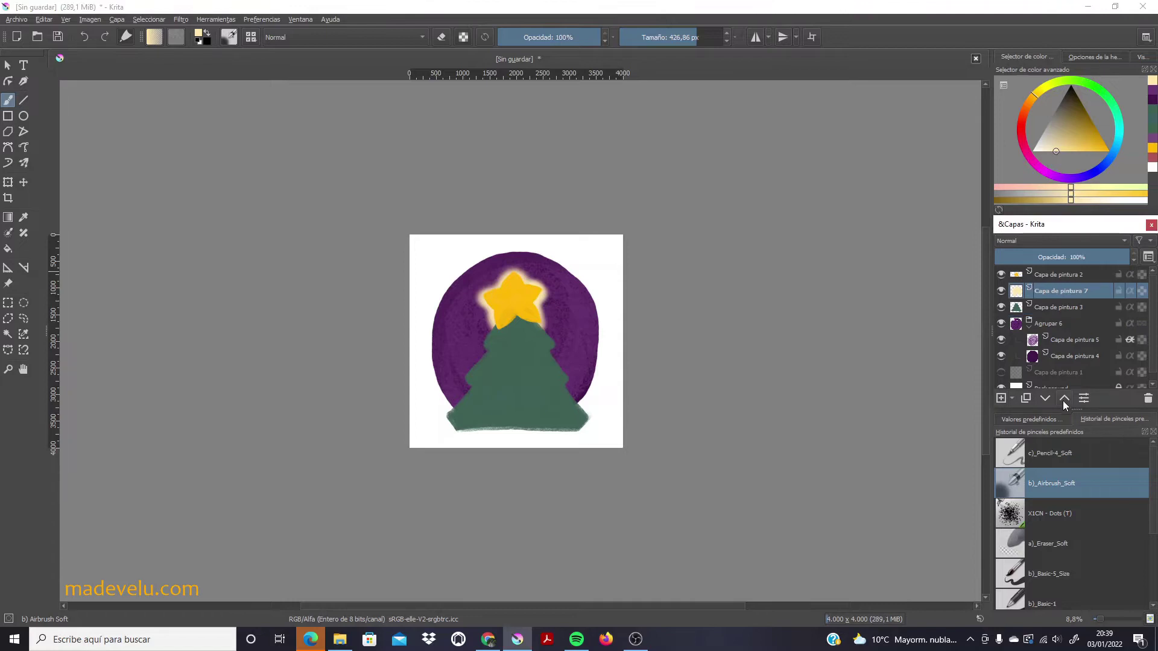
pyautogui.press('e')
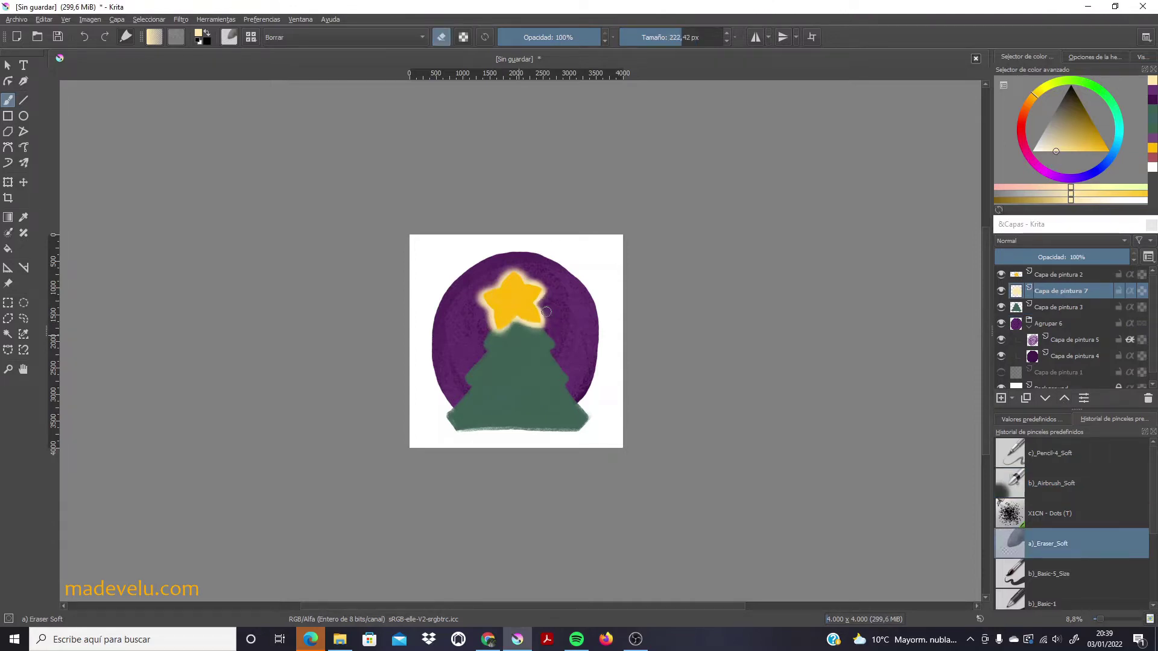
pyautogui.press('+')
pyautogui.press('+')
pyautogui.press('+')
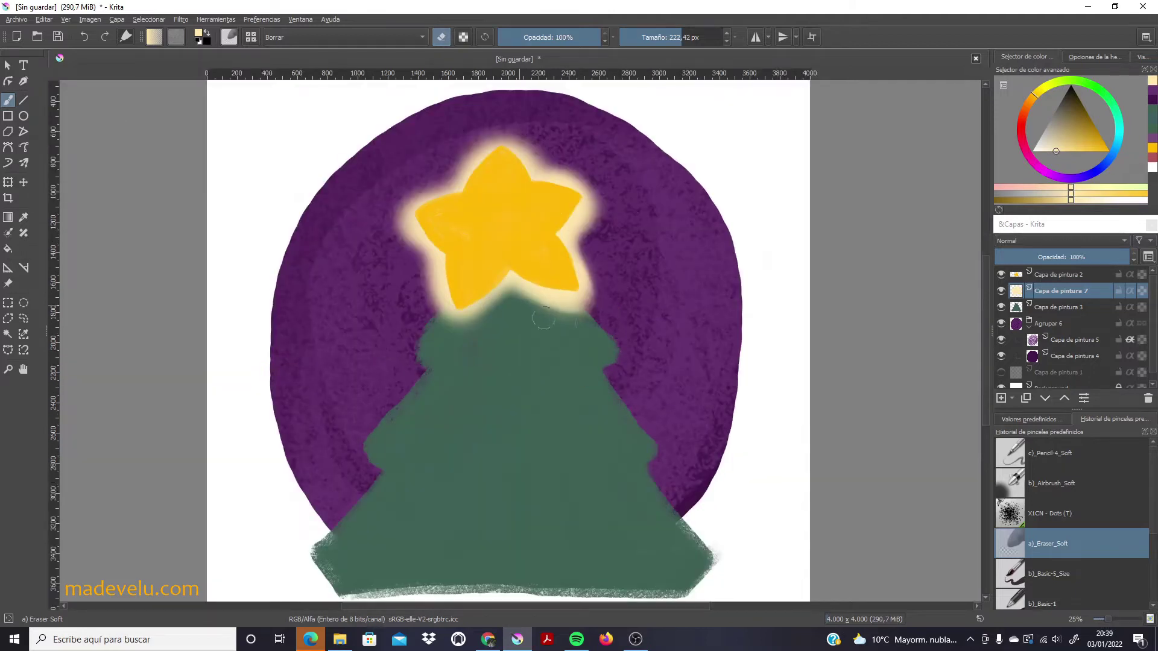
pyautogui.moveTo(411, 270)
pyautogui.mouseDown()
pyautogui.moveTo(608, 204)
pyautogui.moveTo(593, 267)
pyautogui.mouseUp()
pyautogui.press('-')
pyautogui.press('-')
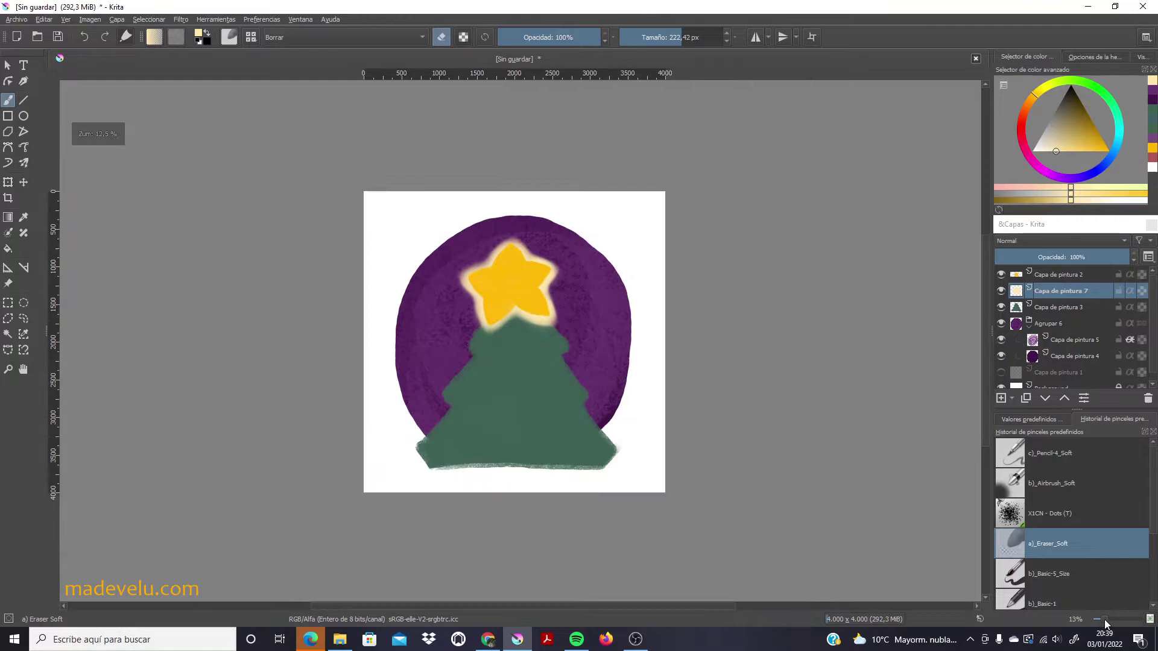
# Pick a teal-green, add Capa de pintura 8 above the tree, and group it with the tree layer.
pyautogui.click(1059, 307)
pyautogui.press('/')
pyautogui.click(1115, 110)
pyautogui.click(1096, 129)
pyautogui.click(1001, 398)
pyautogui.rightClick(1076, 302)
pyautogui.click(784, 449)
# Cover the tree with green X1CN Dots texture and pick pale yellow to texture the star.
pyautogui.moveTo(489, 342); pyautogui.dragTo(460, 382)
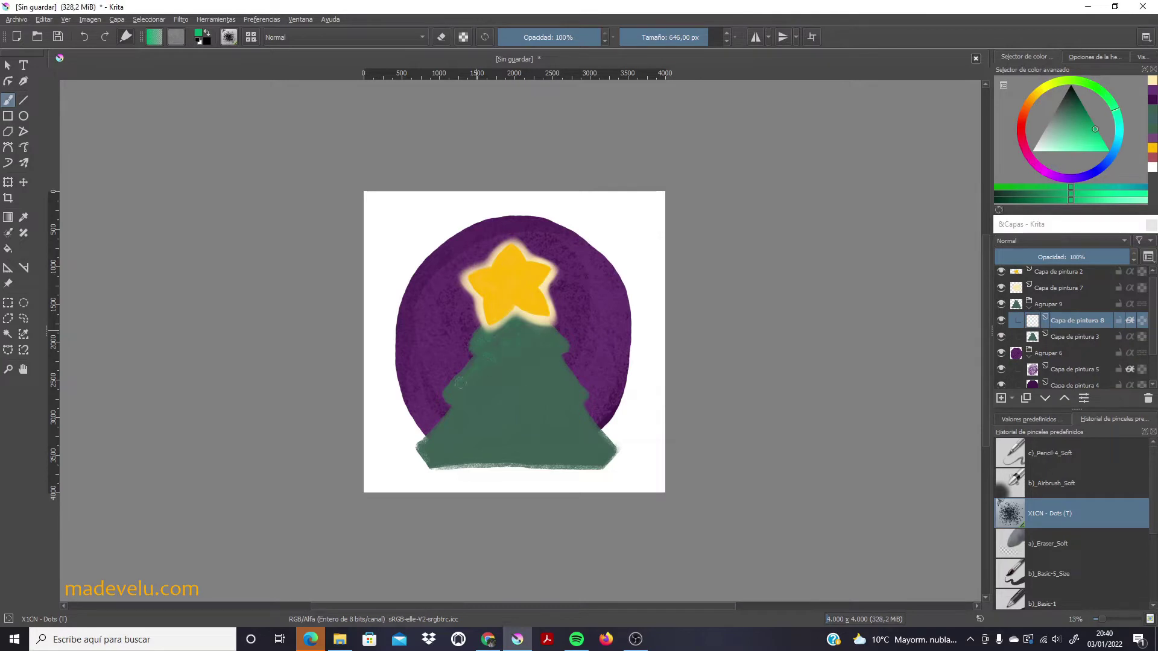
pyautogui.moveTo(589, 438); pyautogui.dragTo(546, 477)
pyautogui.press(']')
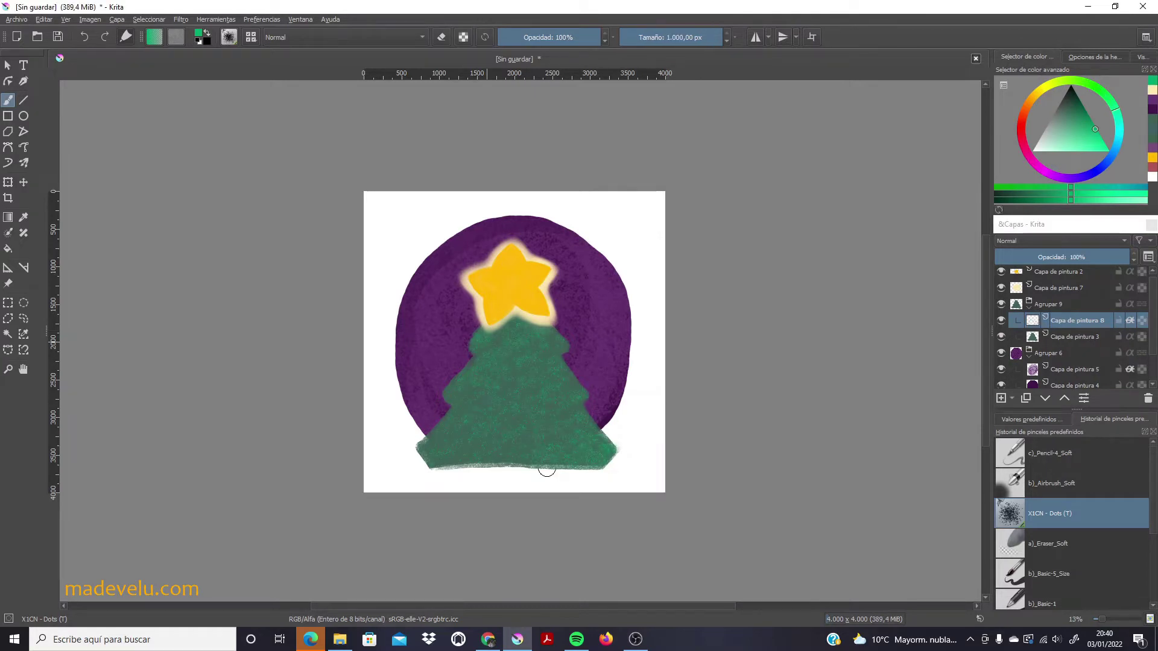
pyautogui.click(524, 243)
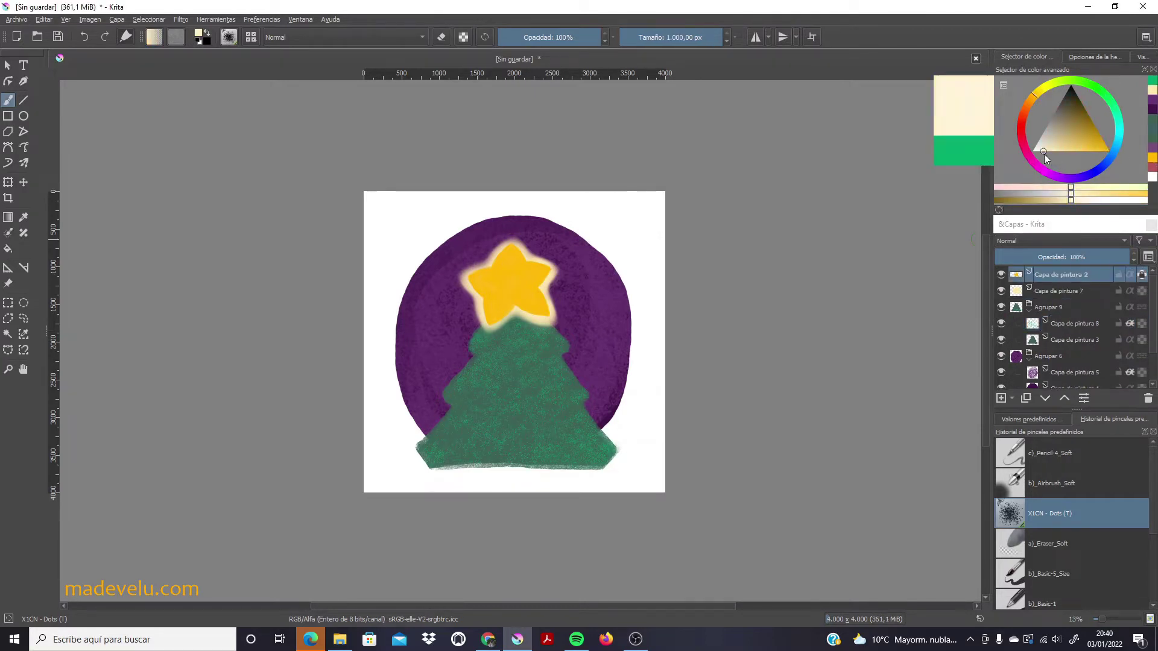
pyautogui.click(527, 316)
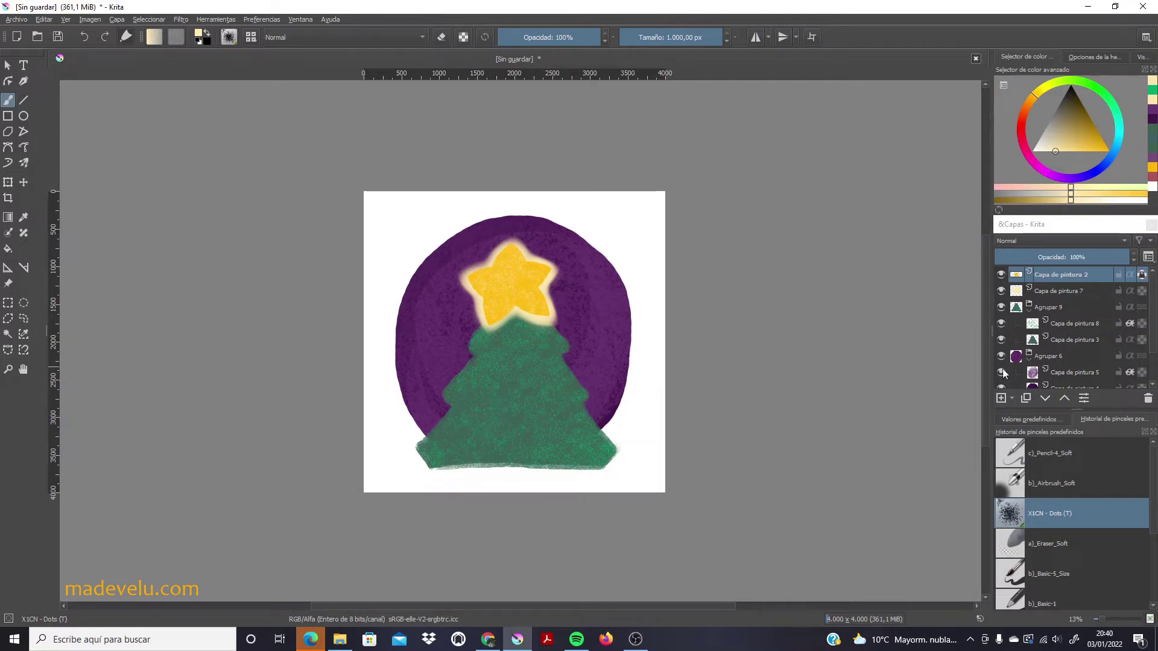
# Add a new layer above the circle group and browse the full brush preset grid.
pyautogui.click(1050, 356)
pyautogui.click(1001, 398)
pyautogui.scroll(-4, 1154, 547)
pyautogui.click(1030, 419)
pyautogui.scroll(-3, 1071, 531)
# Stamp purple and lilac leafy garlands across the tree's middle and lower left with Stamp Leaves.
pyautogui.click(1102, 549)
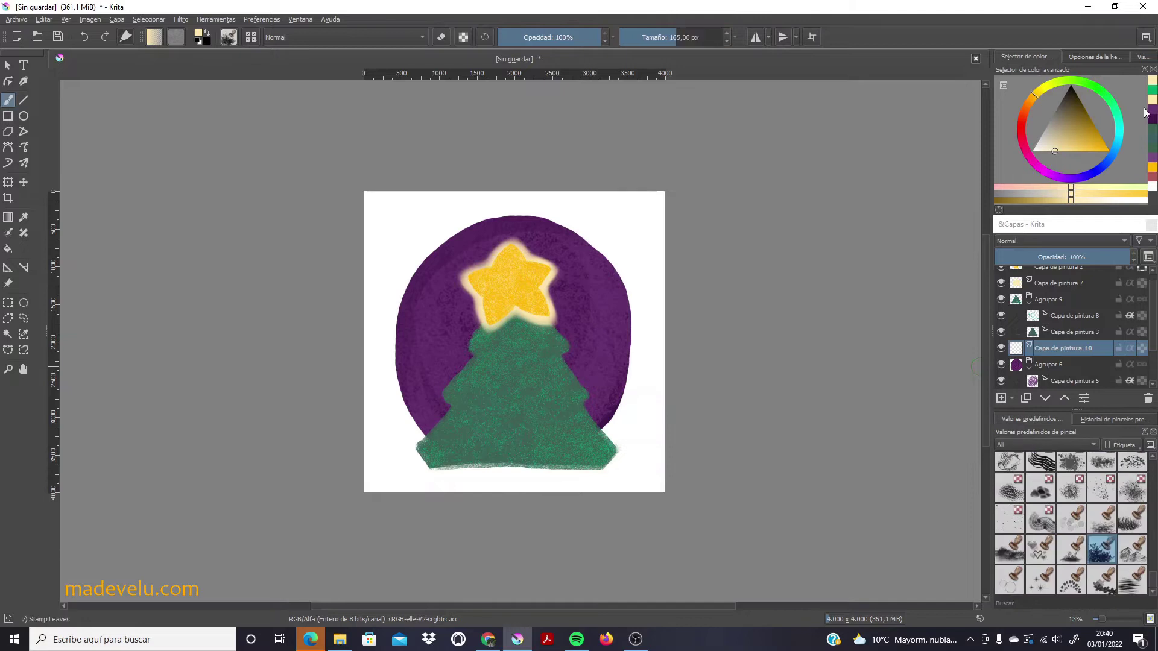
pyautogui.click(1153, 118)
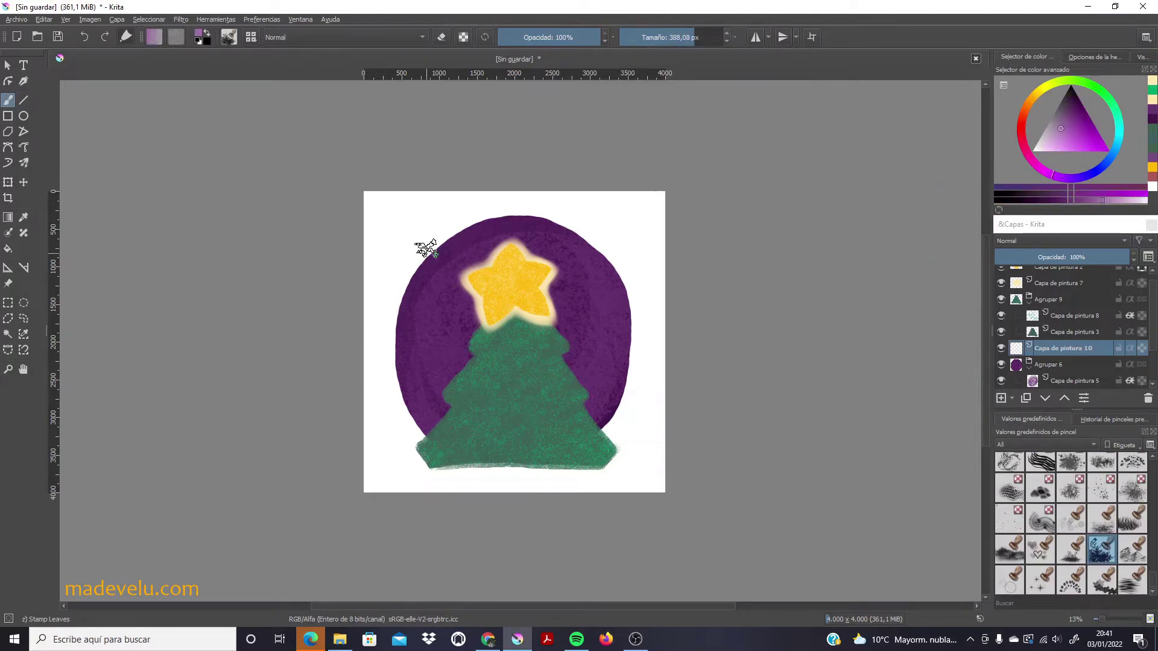
pyautogui.click(1064, 398)
pyautogui.click(1065, 398)
pyautogui.moveTo(429, 421)
pyautogui.mouseDown()
pyautogui.moveTo(509, 469)
pyautogui.moveTo(526, 466)
pyautogui.mouseUp()
pyautogui.moveTo(462, 357); pyautogui.dragTo(575, 375)
pyautogui.click(1130, 200)
pyautogui.moveTo(453, 360); pyautogui.dragTo(584, 385)
pyautogui.moveTo(415, 423); pyautogui.dragTo(516, 472)
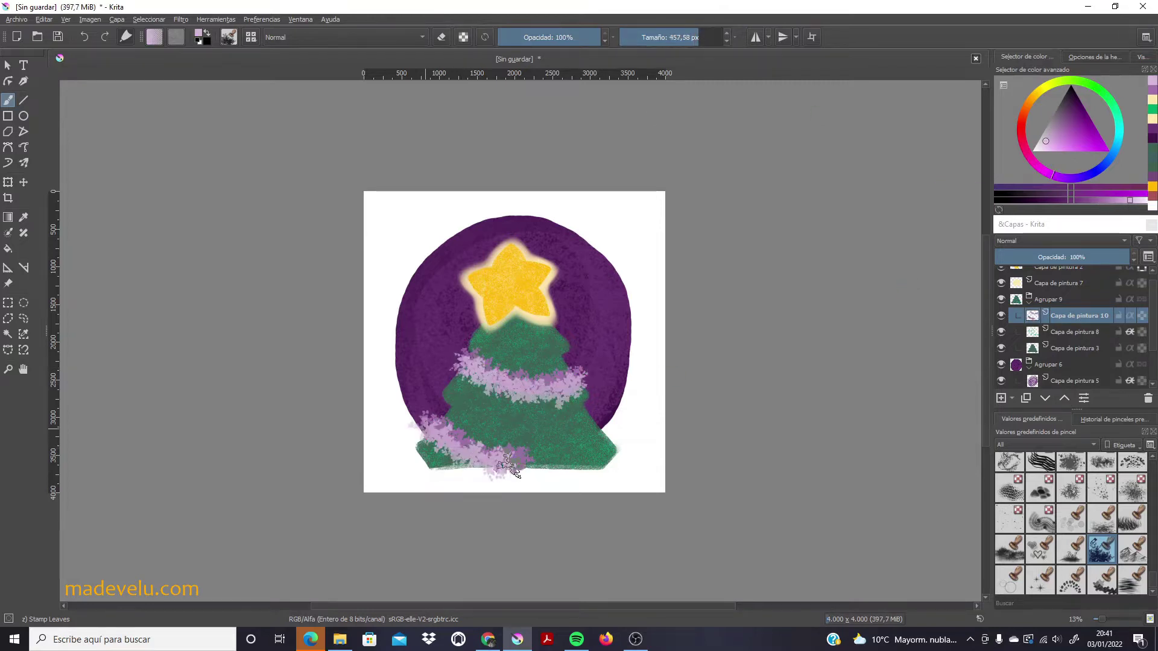
# Add Capa de pintura 11 in the circle group and airbrush a faint lilac wash at 18% opacity.
pyautogui.click(1072, 366)
pyautogui.press('Insert')
pyautogui.scroll(5, 1086, 524)
pyautogui.click(1102, 466)
pyautogui.moveTo(519, 241)
pyautogui.mouseDown()
pyautogui.moveTo(460, 227)
pyautogui.moveTo(570, 259)
pyautogui.moveTo(600, 374)
pyautogui.moveTo(517, 220)
pyautogui.moveTo(432, 284)
pyautogui.mouseUp()
pyautogui.moveTo(1085, 258); pyautogui.dragTo(1007, 260)
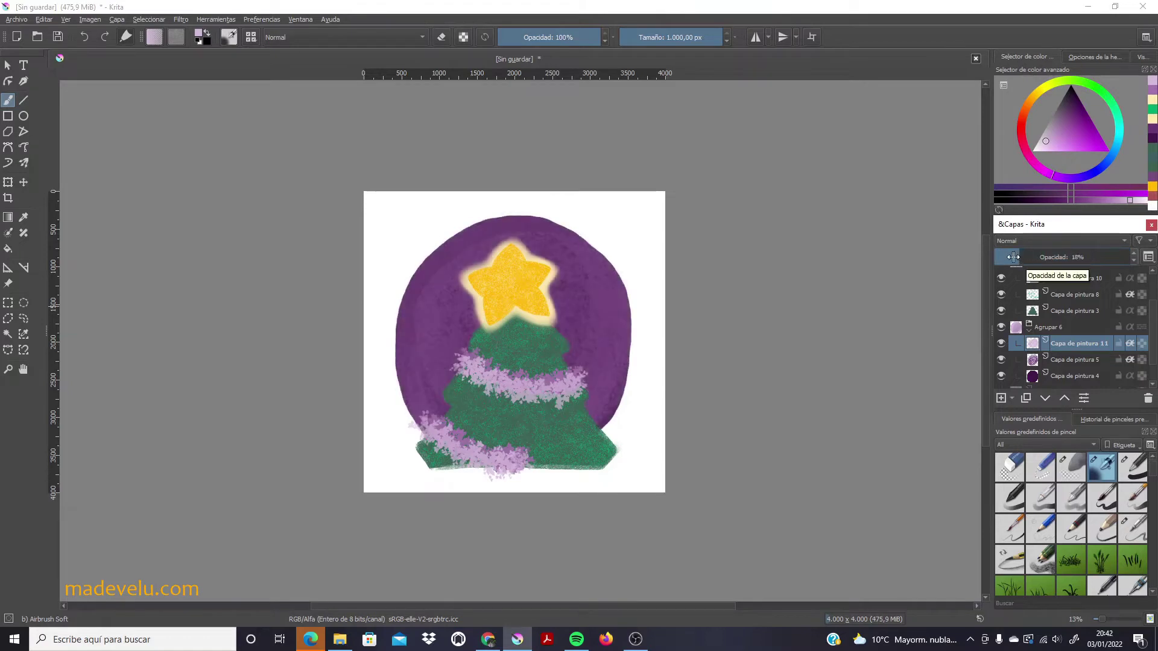
# Hide the lilac Capa de pintura 11 and fade Capa de pintura 5's chalk texture to 56% opacity.
pyautogui.click(1001, 344)
pyautogui.click(1073, 360)
pyautogui.moveTo(1086, 257); pyautogui.dragTo(1051, 259)
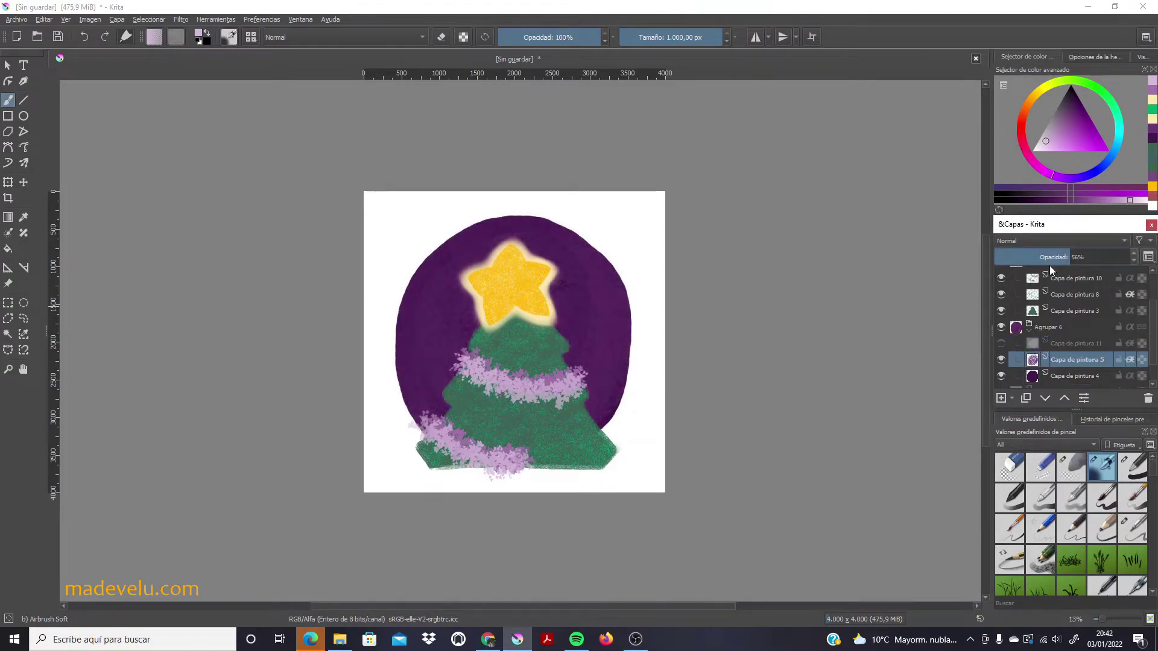
# On a new layer, splatter white speckles across the purple circle with the Texture Splat brush.
pyautogui.click(1002, 399)
pyautogui.moveTo(1152, 461); pyautogui.dragTo(1151, 594)
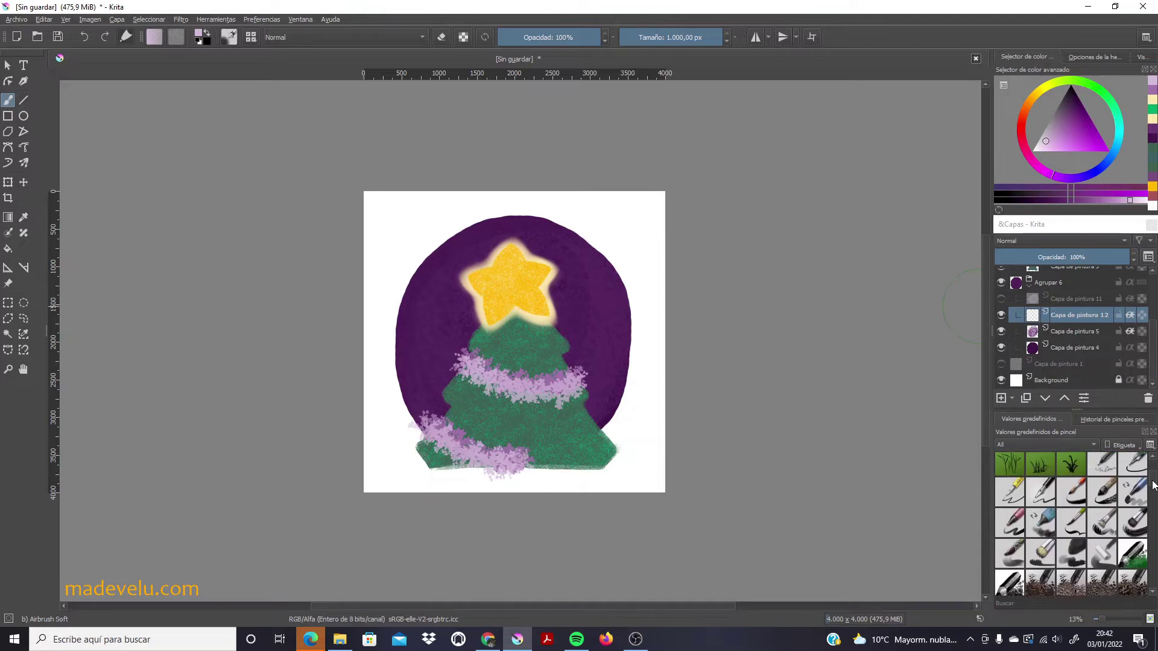
pyautogui.click(1102, 488)
pyautogui.moveTo(1043, 148); pyautogui.dragTo(1034, 151)
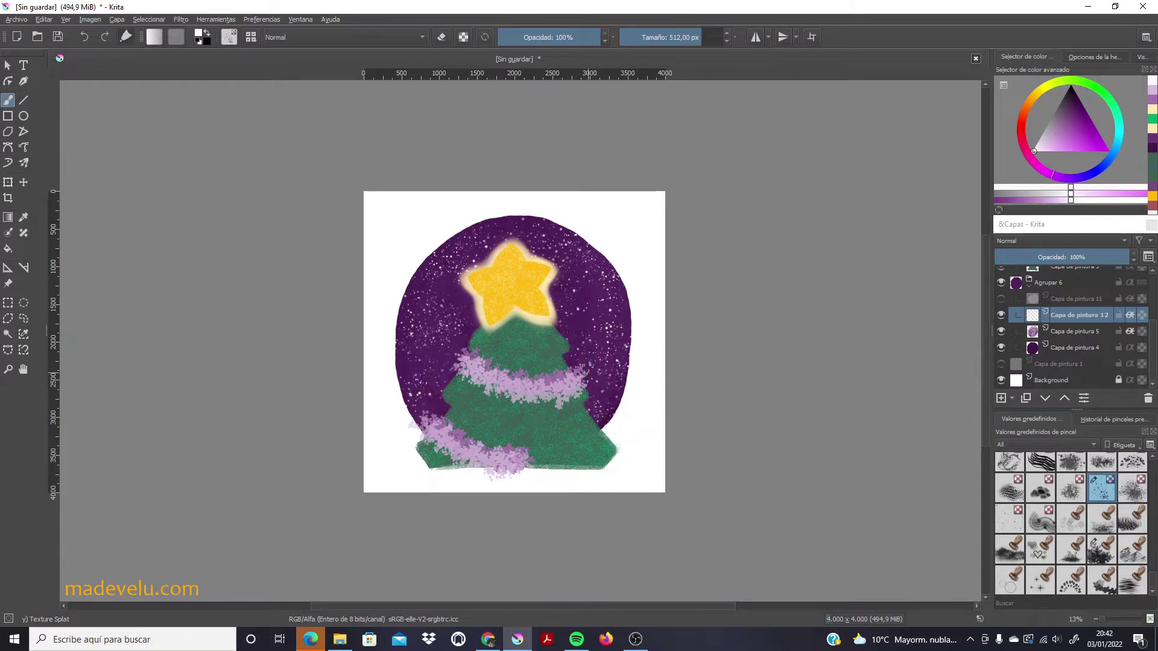
# Add an empty layer above the tree group and pick a darker purple.
pyautogui.scroll(5, 1152, 357)
pyautogui.click(1030, 311)
pyautogui.click(1001, 398)
pyautogui.click(1061, 128)
# Dot purple round baubles of assorted sizes onto the tree with the b)_Basic-1 brush on Capa de pintura 13.
pyautogui.click(1113, 419)
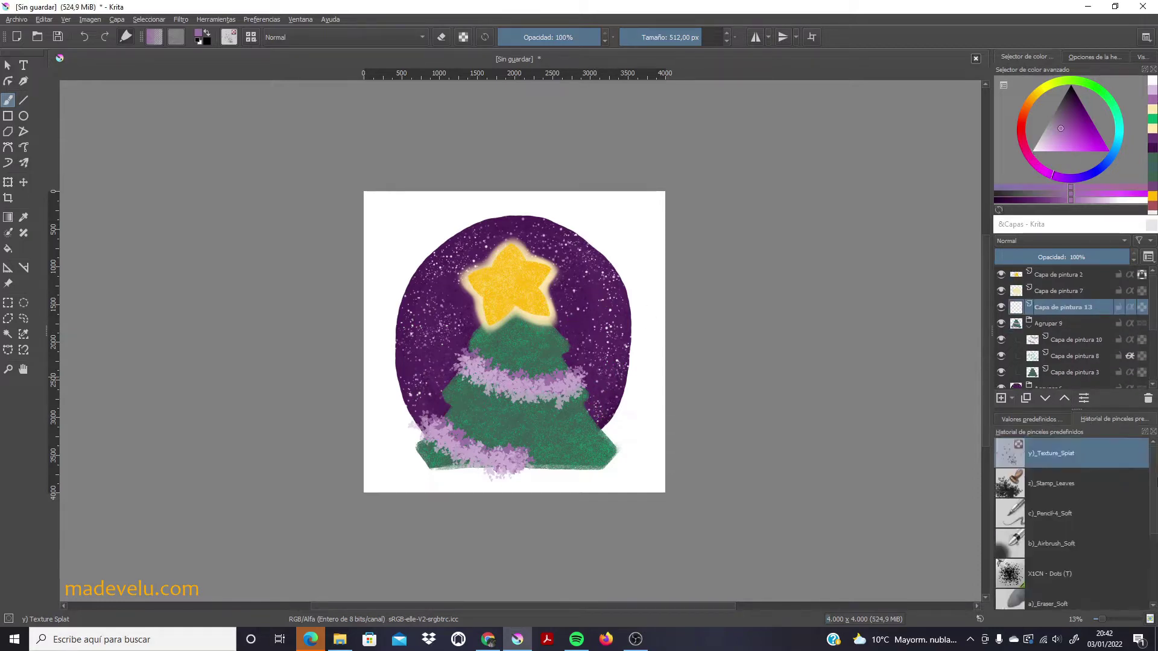
pyautogui.click(1089, 596)
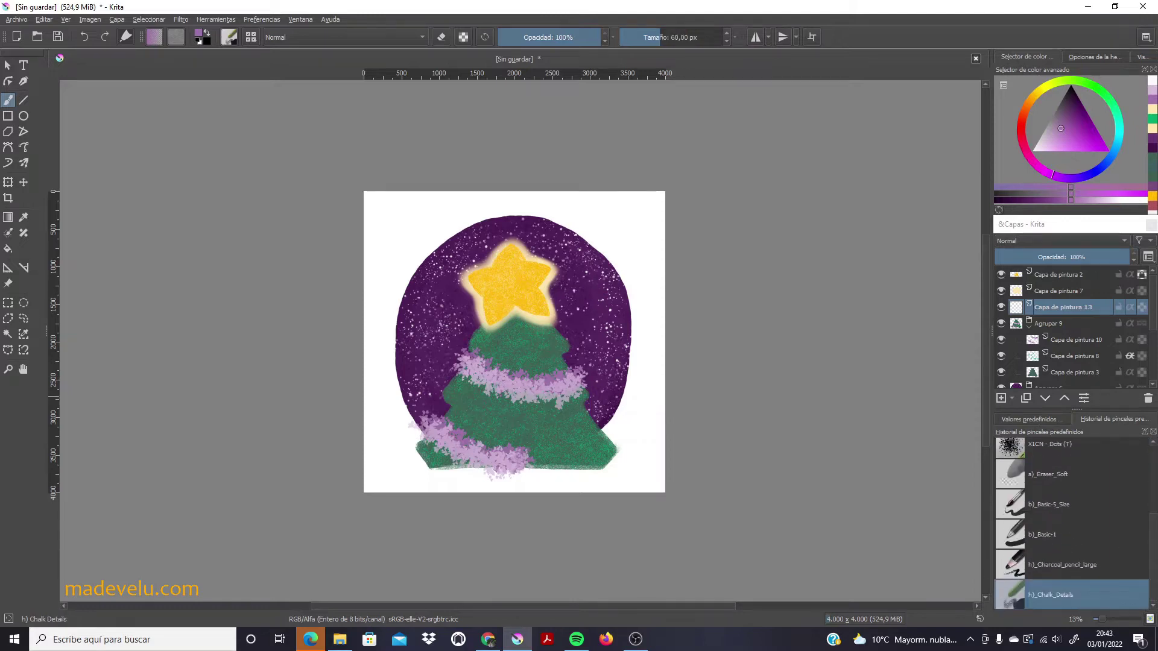
pyautogui.click(1062, 534)
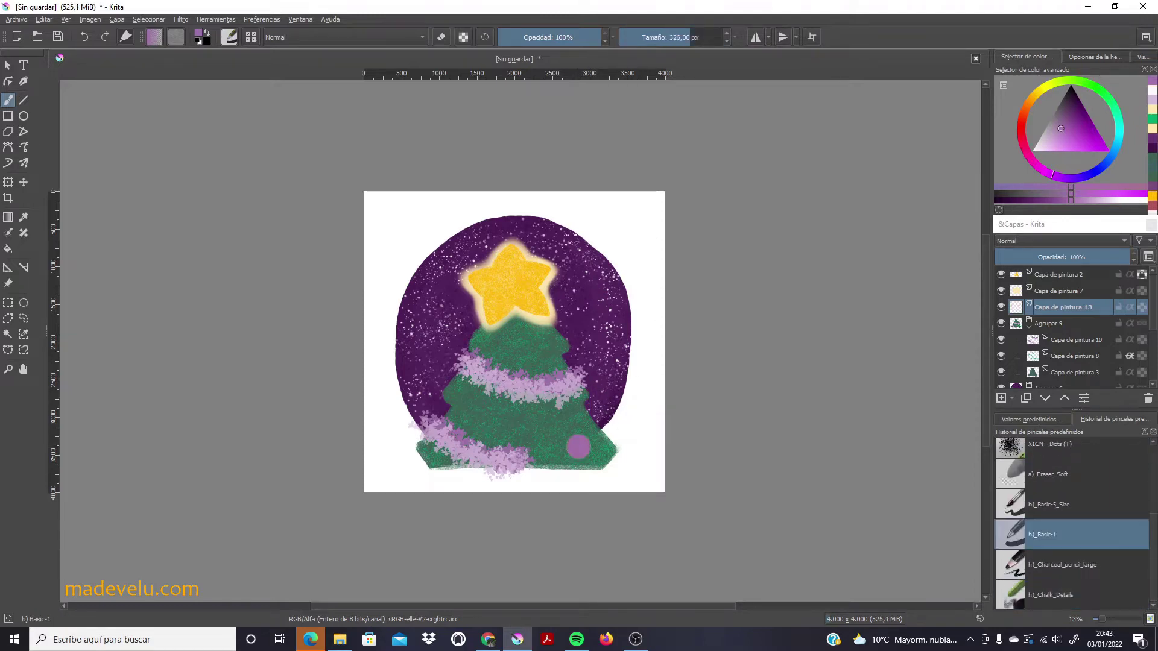
pyautogui.click(472, 392)
pyautogui.click(688, 37)
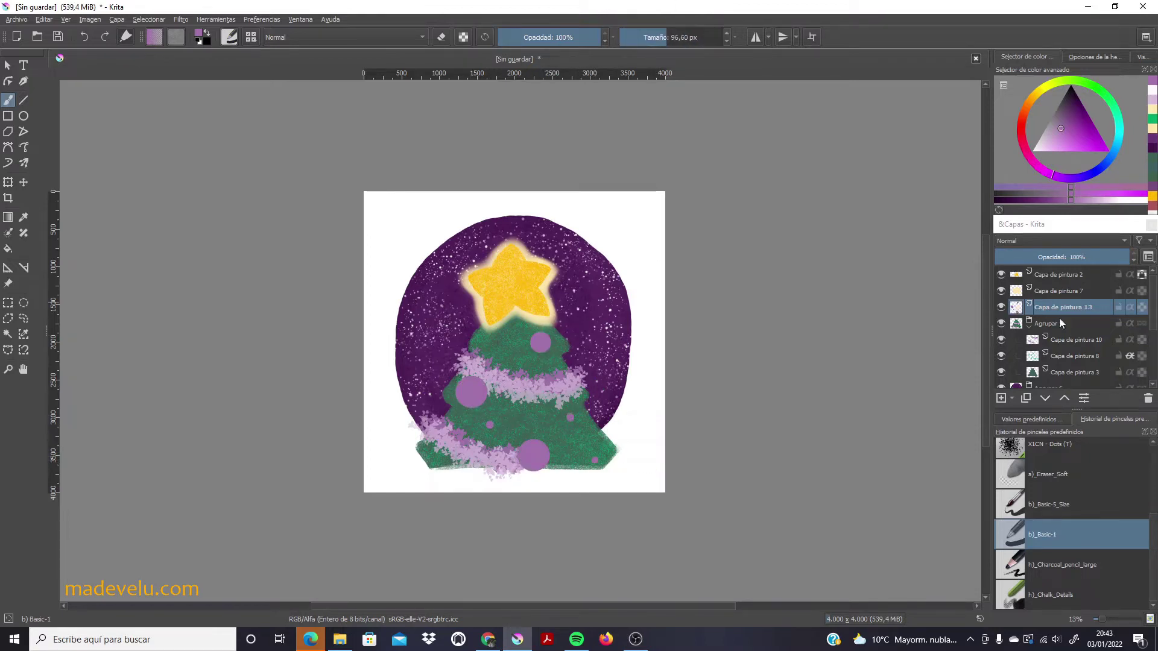
pyautogui.click(1073, 103)
pyautogui.click(1029, 418)
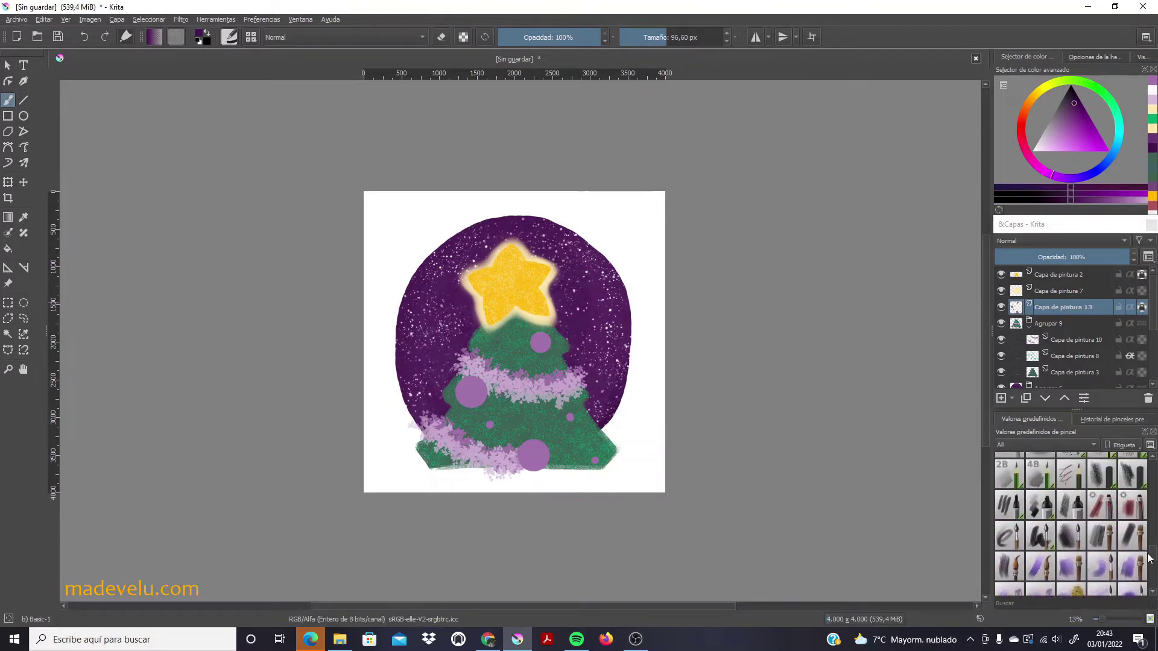
# Shade the ornaments darker purple with the Chalk Grainy brush, redoing the bottom ornament after an undo.
pyautogui.moveTo(1157, 492); pyautogui.dragTo(1156, 569)
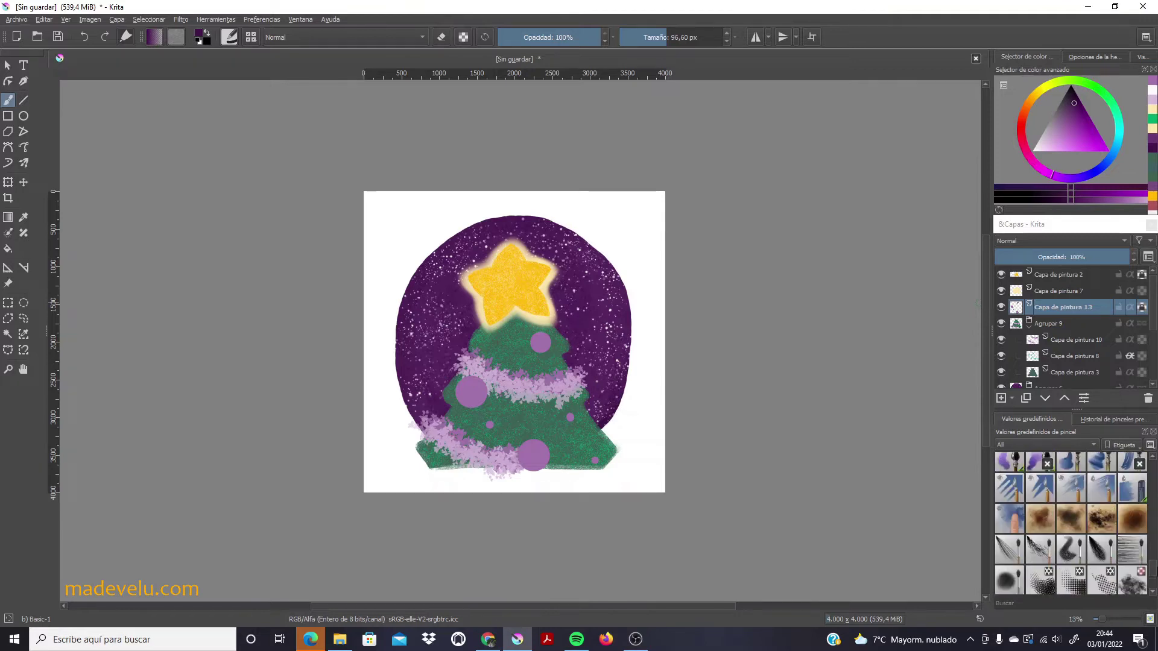
pyautogui.moveTo(1157, 569); pyautogui.dragTo(1157, 487)
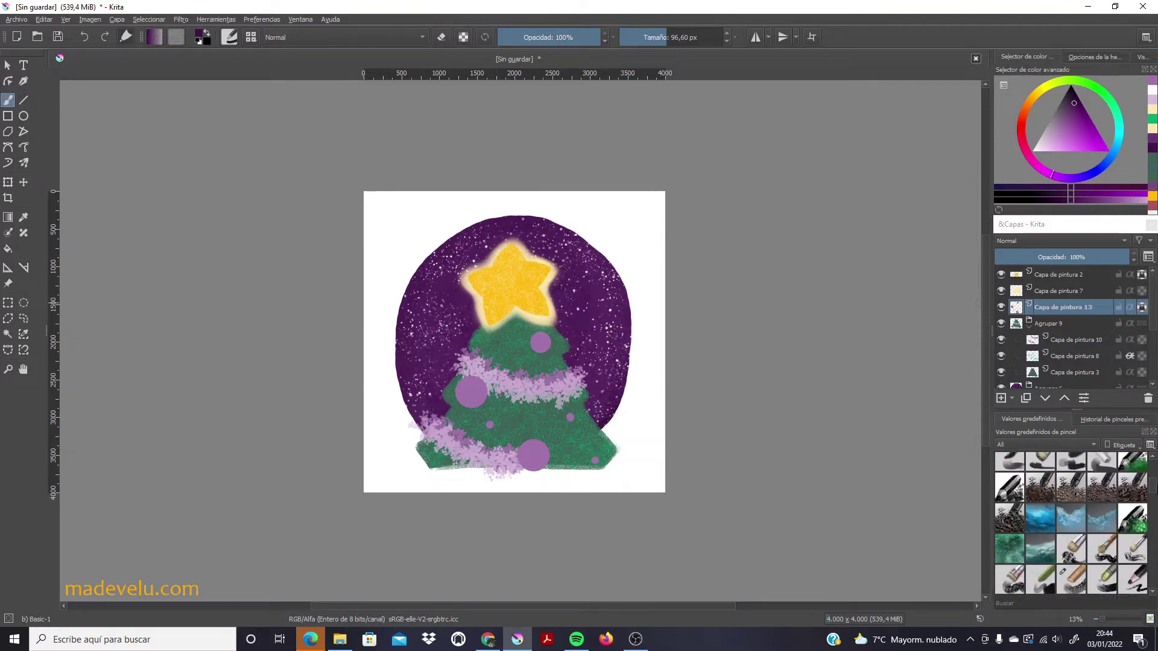
pyautogui.click(1071, 546)
pyautogui.keyDown('shift'); pyautogui.moveTo(693, 242); pyautogui.dragTo(517, 362); pyautogui.keyUp('shift')
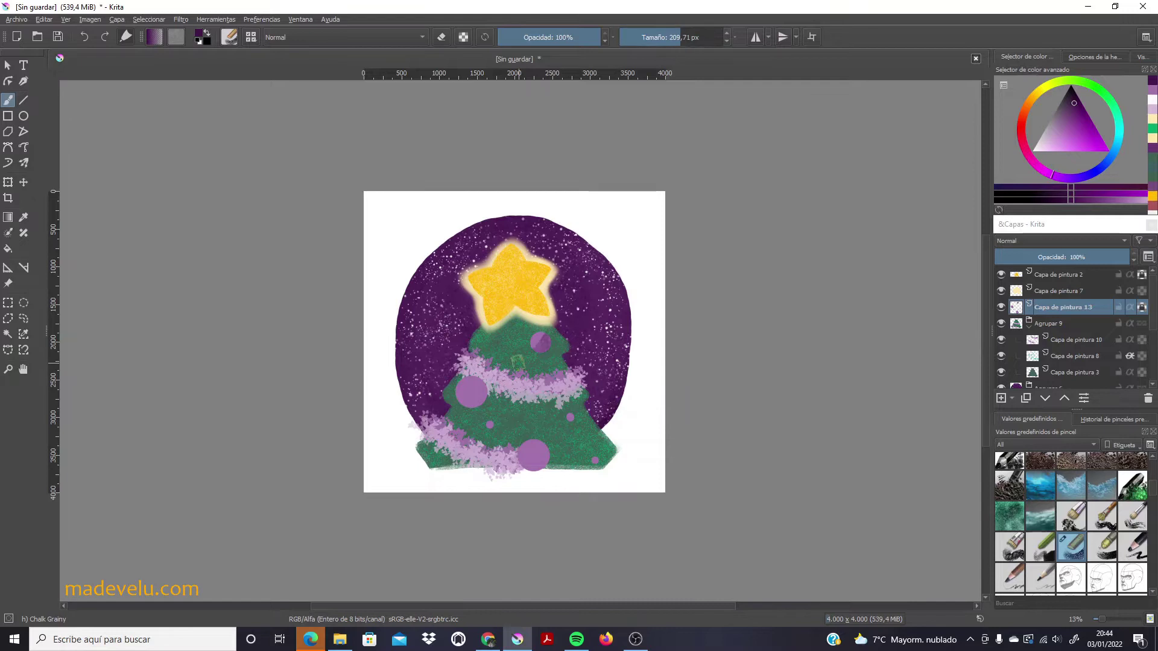
pyautogui.hotkey('ctrl', 'z')
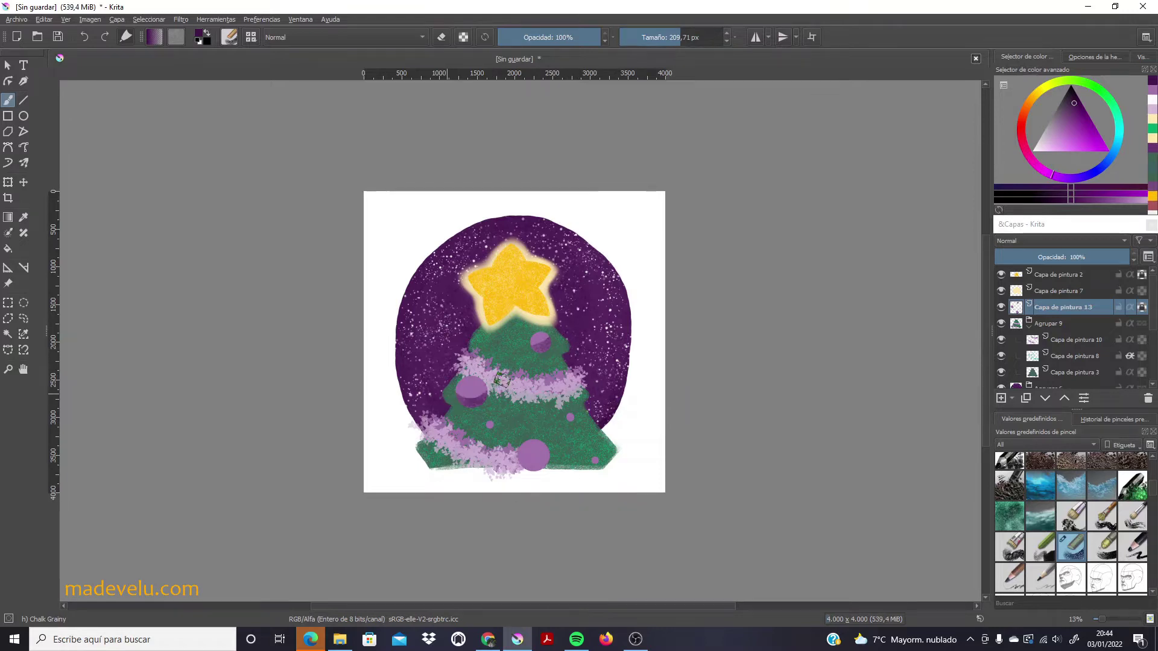
pyautogui.keyDown('shift'); pyautogui.moveTo(473, 395); pyautogui.dragTo(501, 386); pyautogui.keyUp('shift')
pyautogui.moveTo(528, 450); pyautogui.dragTo(539, 465)
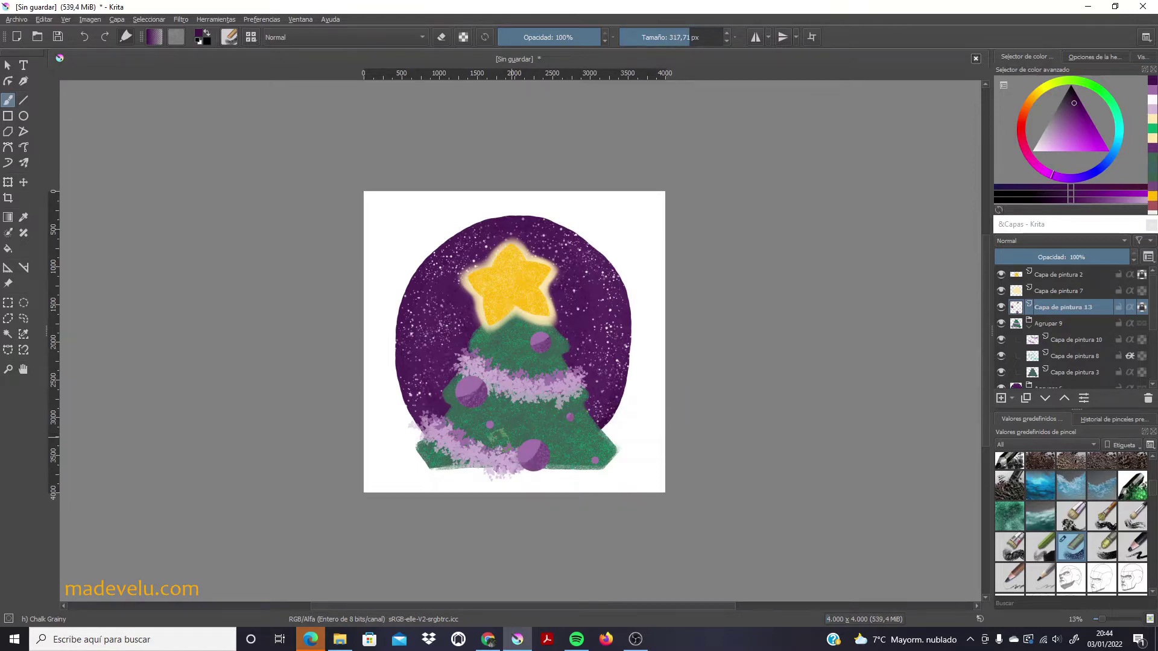
# Add a new paint layer inside the Agrupar 6 circle group.
pyautogui.scroll(-3, 1062, 338)
pyautogui.click(1073, 305)
pyautogui.press('Insert')
pyautogui.press('/')
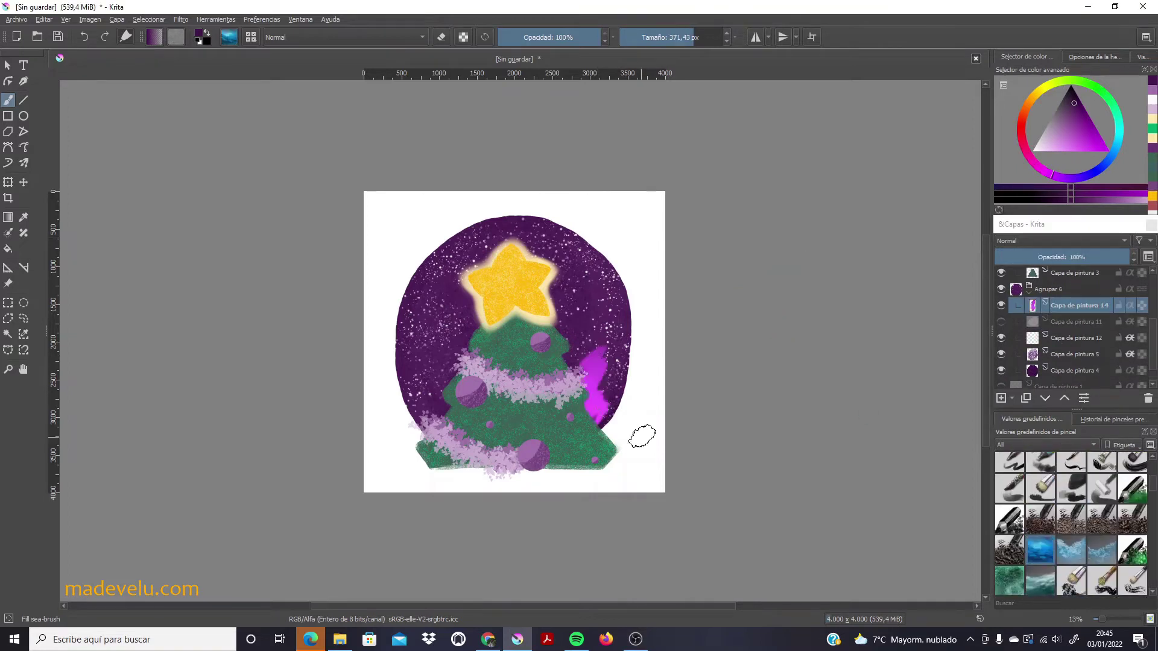
pyautogui.click(1055, 151)
pyautogui.keyDown('shift'); pyautogui.moveTo(449, 416); pyautogui.dragTo(477, 410); pyautogui.keyUp('shift')
pyautogui.moveTo(440, 416)
pyautogui.mouseDown()
pyautogui.moveTo(447, 382)
pyautogui.moveTo(603, 409)
pyautogui.mouseUp()
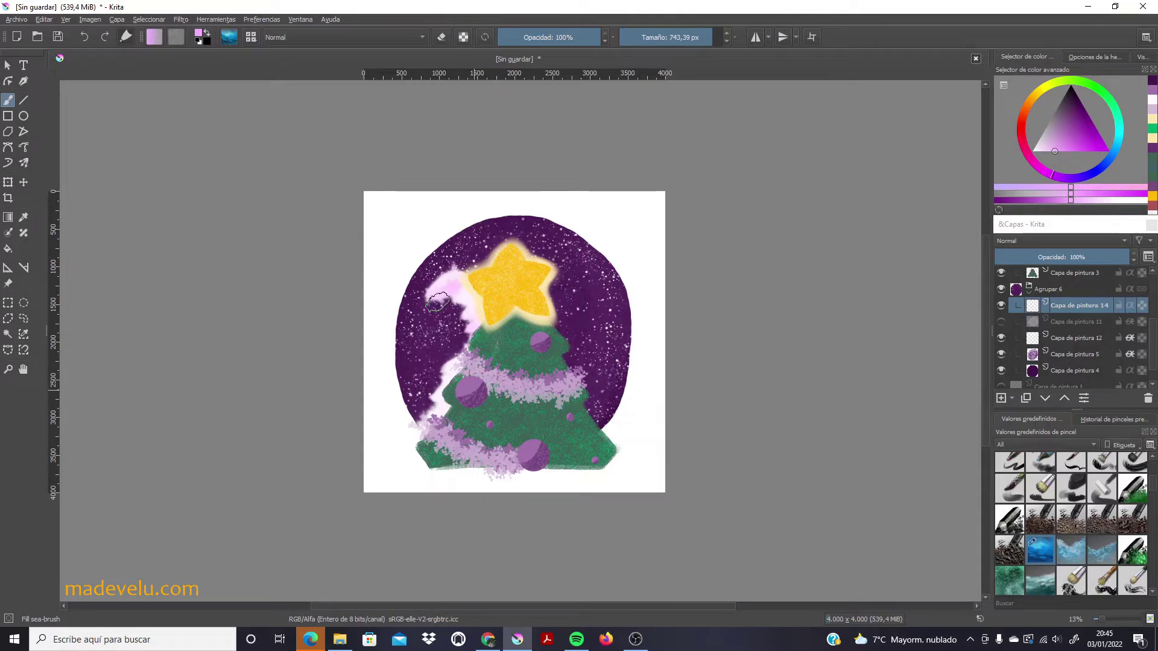
pyautogui.hotkey('ctrl', 'z')
pyautogui.scroll(-3, 1074, 519)
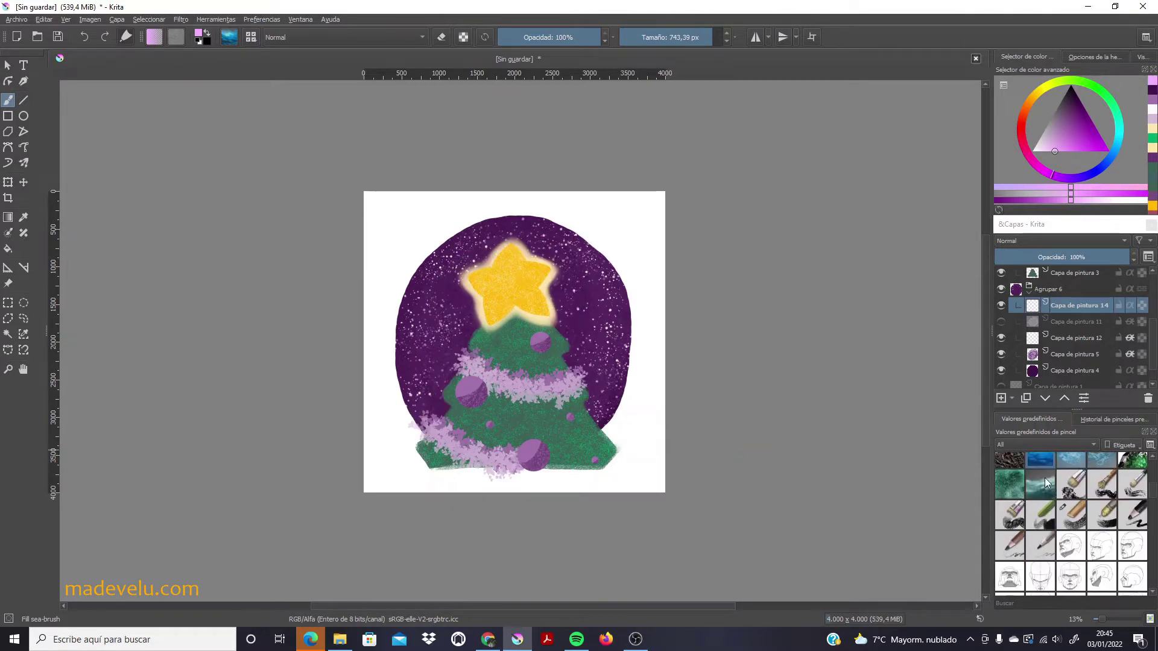
pyautogui.click(1072, 462)
pyautogui.scroll(1, 1025, 464)
pyautogui.scroll(2, 1049, 467)
pyautogui.scroll(1, 1073, 471)
pyautogui.scroll(2, 1096, 476)
pyautogui.click(1102, 468)
pyautogui.moveTo(446, 464); pyautogui.dragTo(482, 338)
# On a new layer above Capa de pintura 3, paint grainy green chalk over the whole tree.
pyautogui.hotkey('ctrl', 'z')
pyautogui.click(1076, 336)
pyautogui.click(1001, 399)
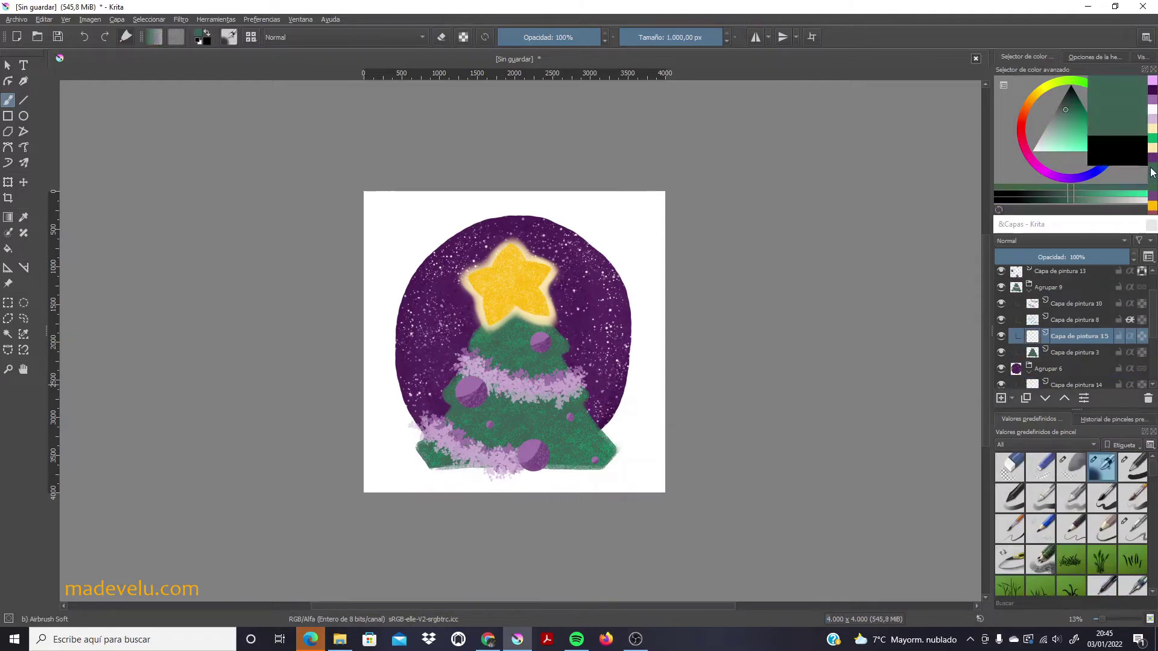
pyautogui.click(1113, 420)
pyautogui.click(1056, 474)
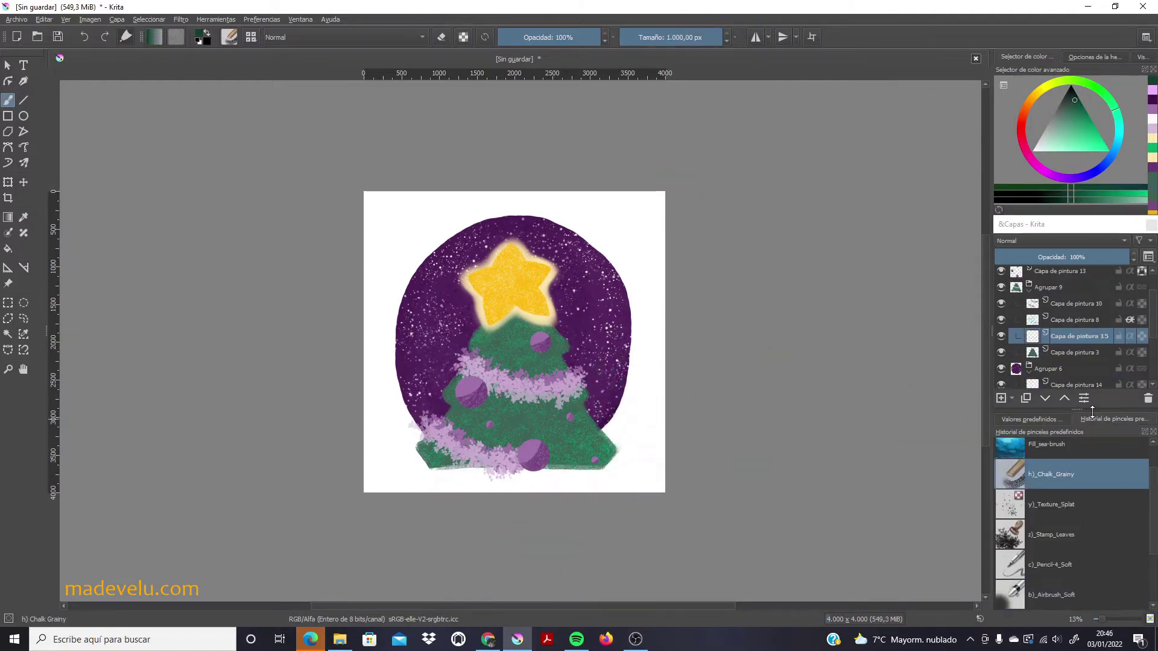
pyautogui.moveTo(597, 422); pyautogui.dragTo(567, 450)
pyautogui.moveTo(628, 392); pyautogui.dragTo(530, 317)
pyautogui.click(682, 38)
pyautogui.moveTo(479, 410); pyautogui.dragTo(608, 382)
pyautogui.moveTo(517, 469)
pyautogui.mouseDown()
pyautogui.moveTo(499, 433)
pyautogui.moveTo(601, 339)
pyautogui.mouseUp()
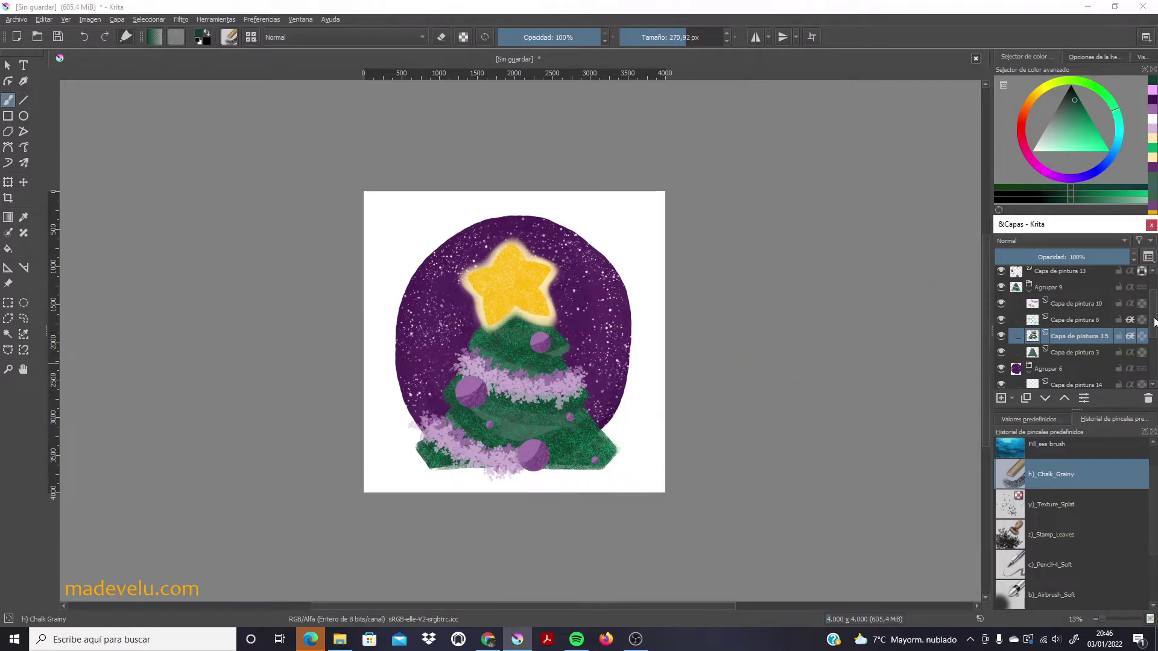
# Fade the Capa de pintura 5 overlay to 7% opacity and readjust Capa de pintura 12's opacity.
pyautogui.scroll(-2, 1074, 338)
pyautogui.click(1079, 347)
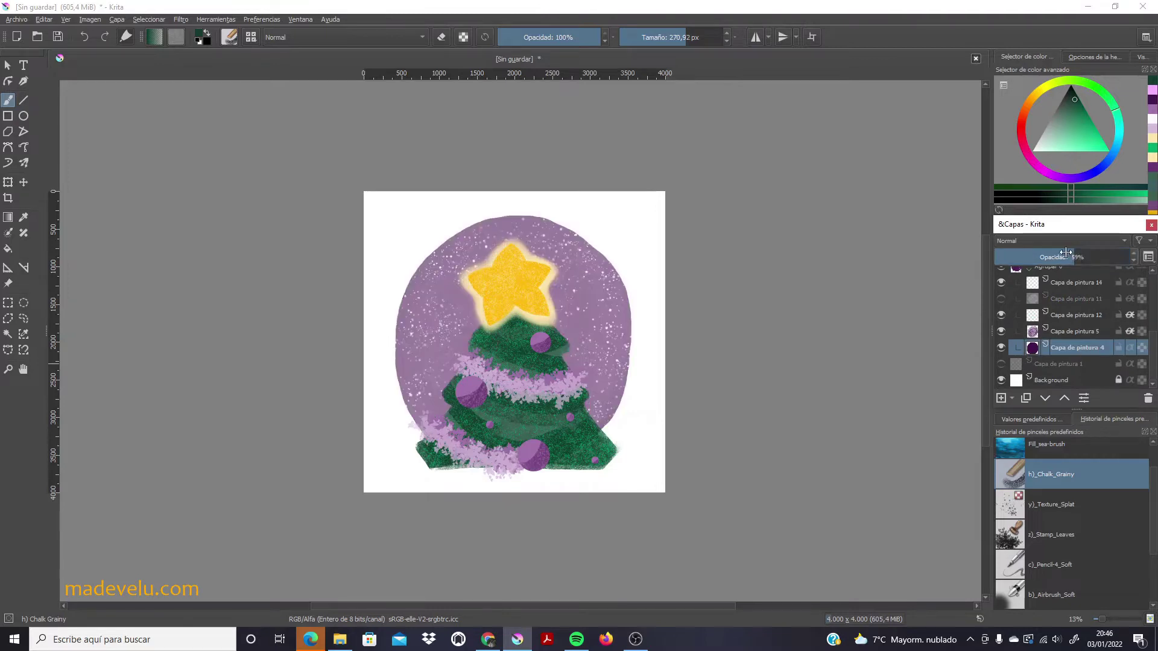
pyautogui.click(1080, 331)
pyautogui.click(1092, 257)
pyautogui.moveTo(1085, 259)
pyautogui.mouseDown()
pyautogui.moveTo(1006, 257)
pyautogui.moveTo(1077, 259)
pyautogui.mouseUp()
pyautogui.click(1067, 315)
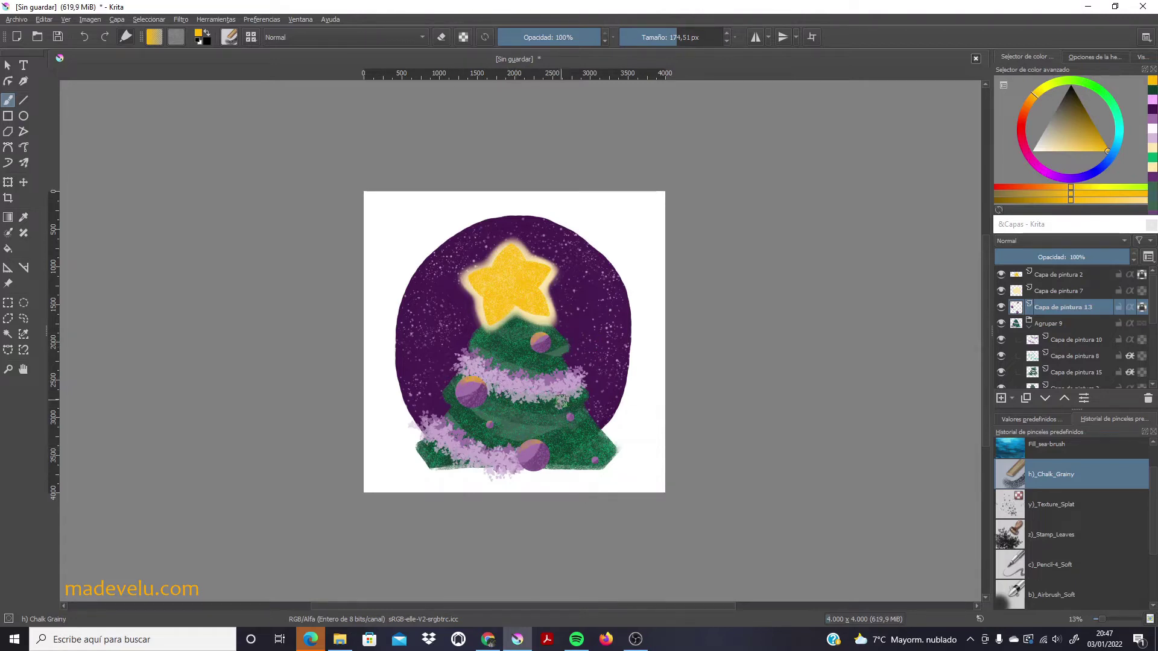
# On Capa de pintura 10, edge the garland with yellow chalk and stamp cream and dark purple leaves.
pyautogui.click(1100, 346)
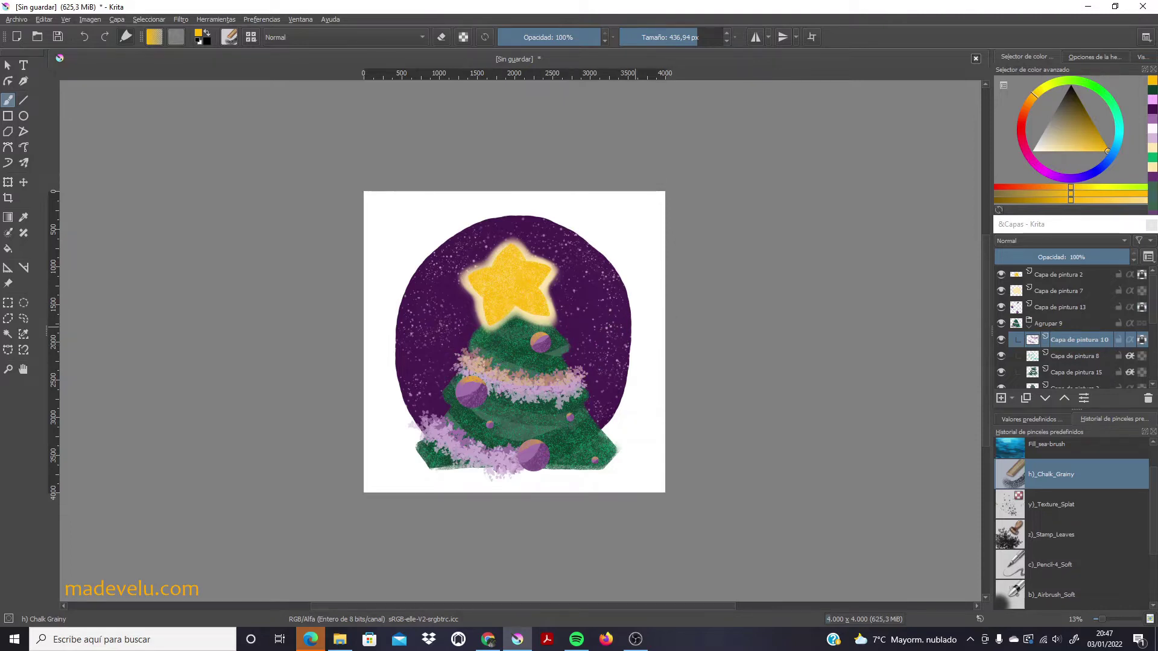
pyautogui.moveTo(462, 359); pyautogui.dragTo(582, 369)
pyautogui.click(1080, 534)
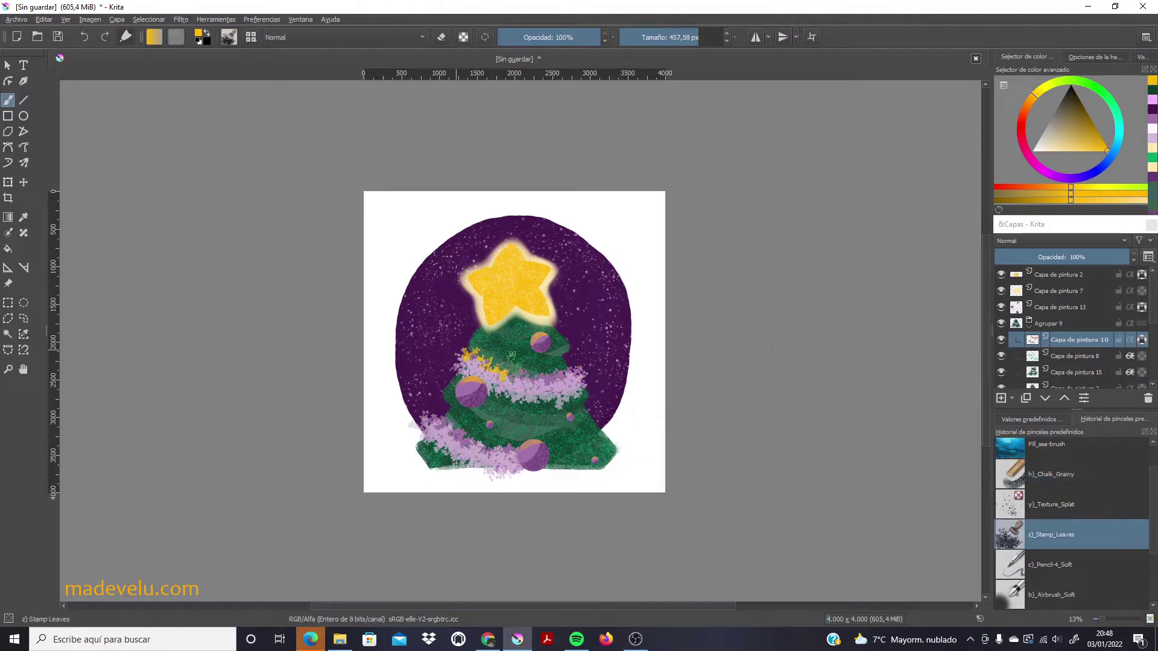
pyautogui.click(1049, 151)
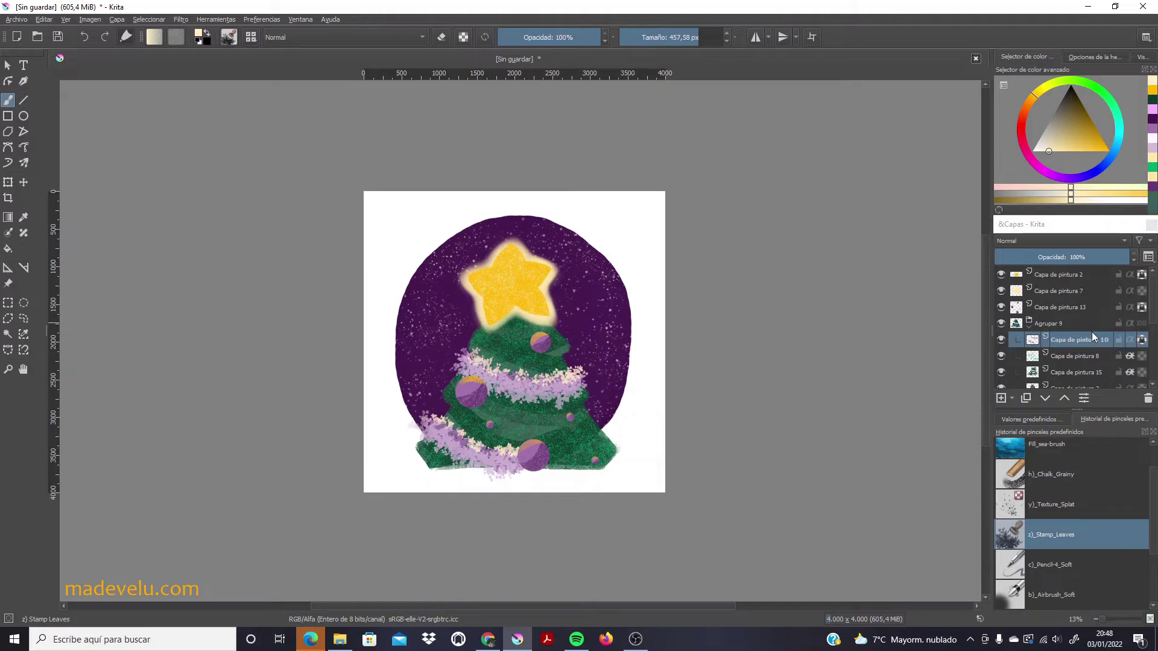
pyautogui.keyDown('ctrl'); pyautogui.click(616, 375); pyautogui.keyUp('ctrl')
pyautogui.moveTo(429, 435); pyautogui.dragTo(512, 474)
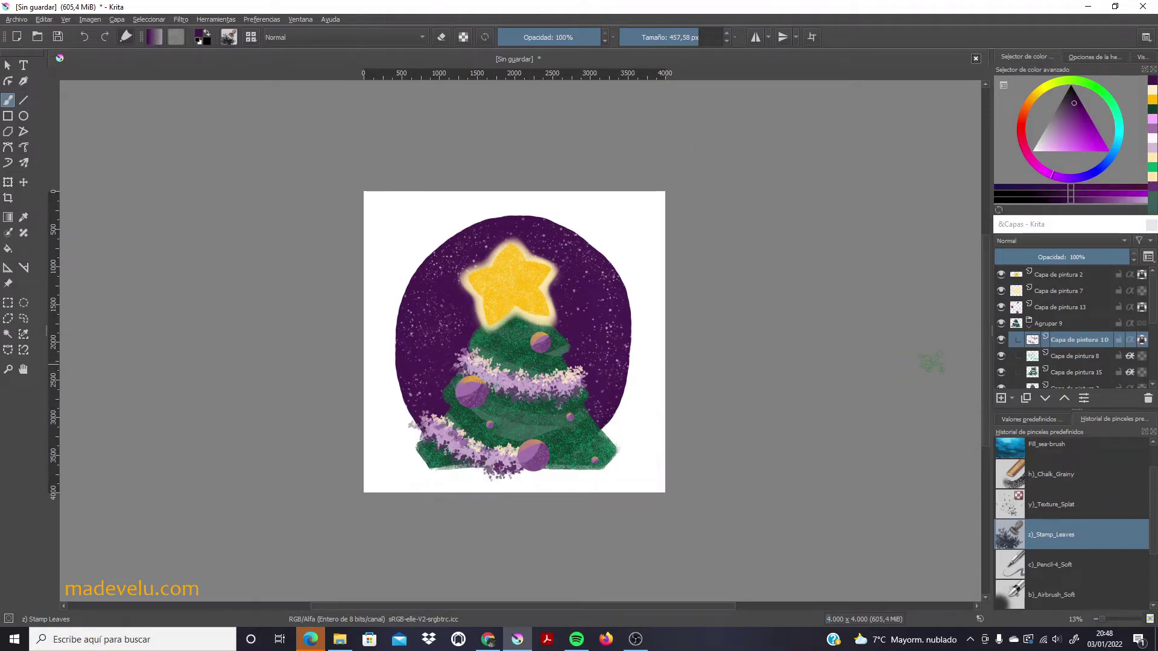
# On a new Capa de pintura 16, airbrush a soft pale pink glow around the star and tree.
pyautogui.scroll(-3, 1068, 338)
pyautogui.click(1077, 338)
pyautogui.click(1002, 399)
pyautogui.press('/')
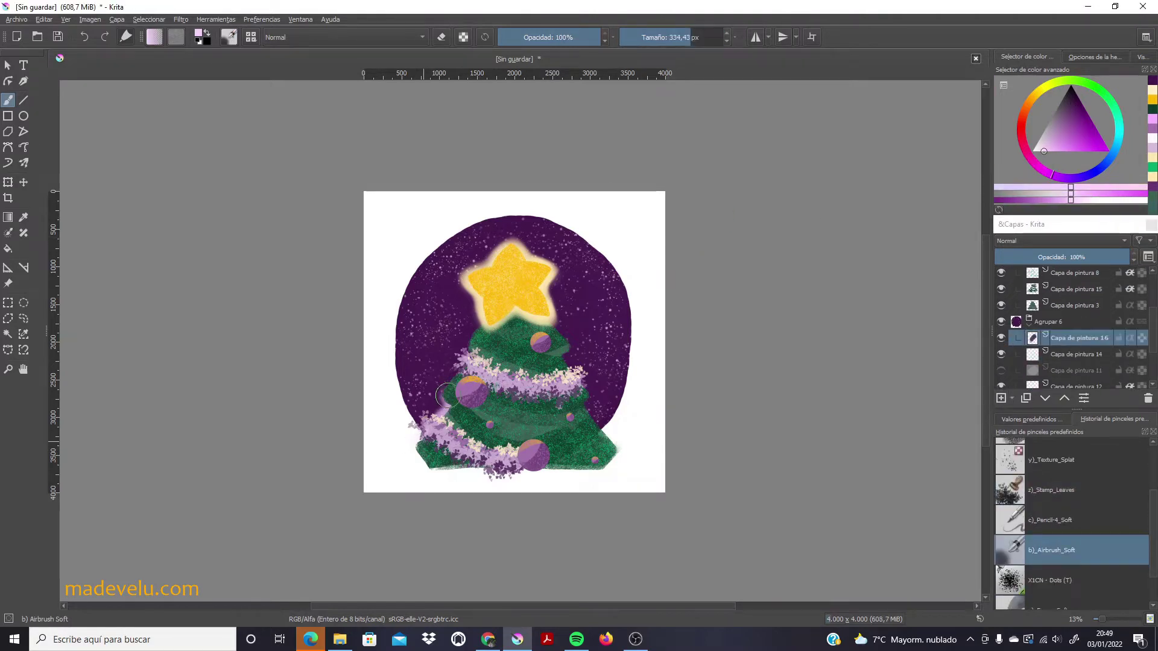
pyautogui.moveTo(480, 333); pyautogui.dragTo(561, 341)
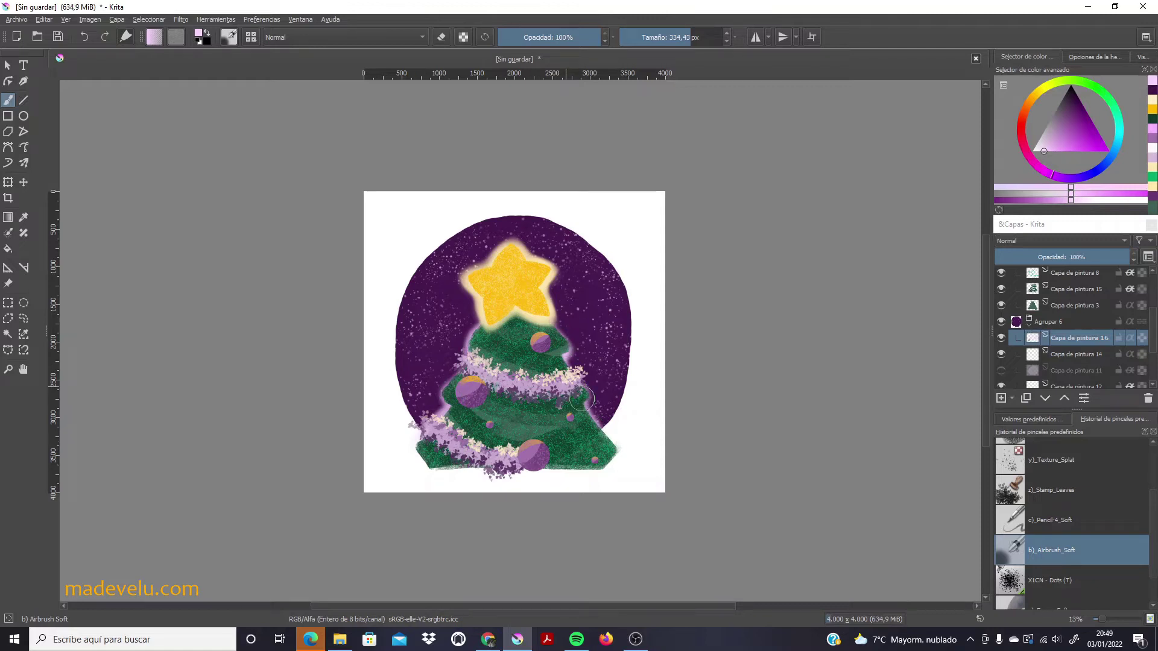
pyautogui.moveTo(479, 291); pyautogui.dragTo(541, 288)
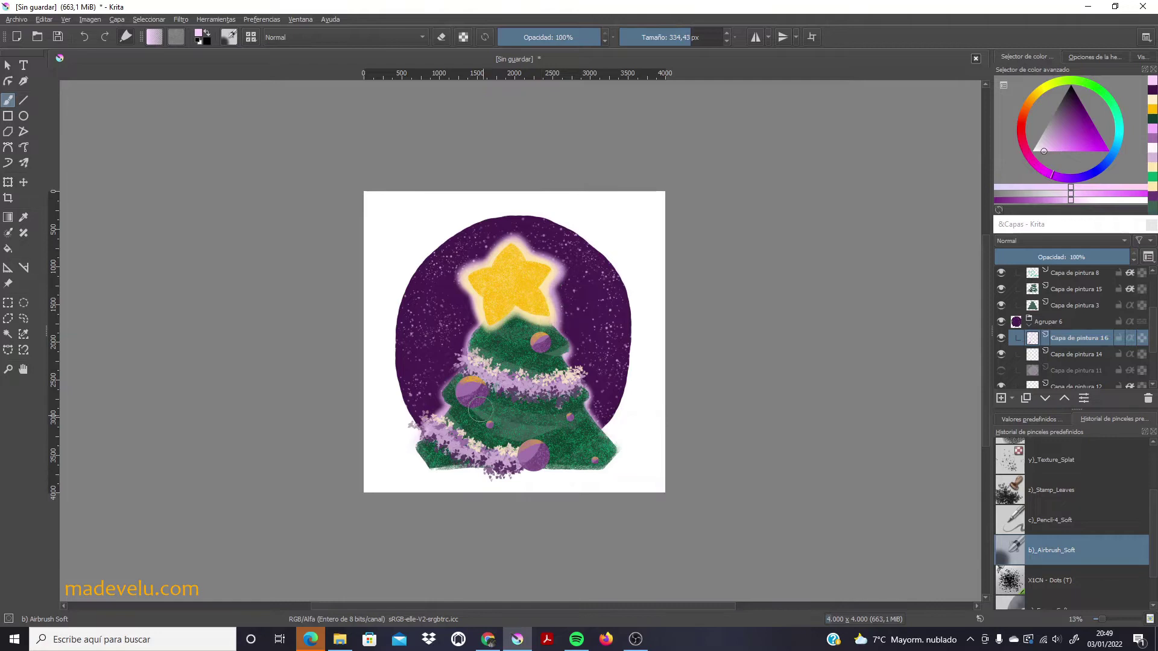
pyautogui.hotkey('ctrl', 'z')
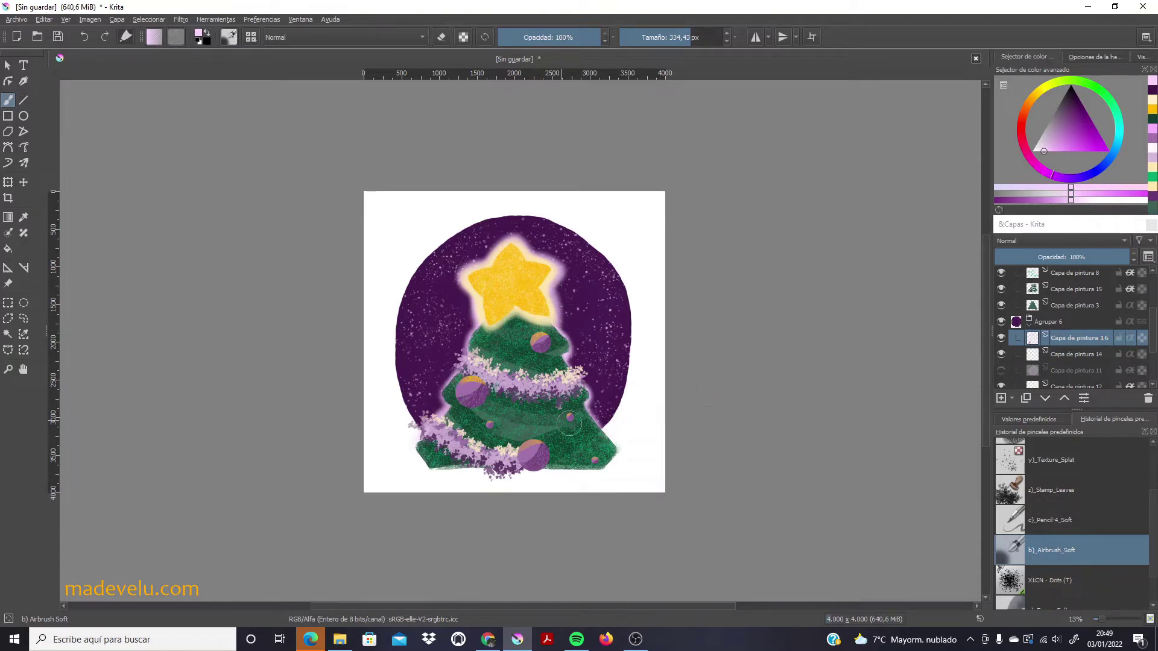
pyautogui.moveTo(442, 416); pyautogui.dragTo(419, 439)
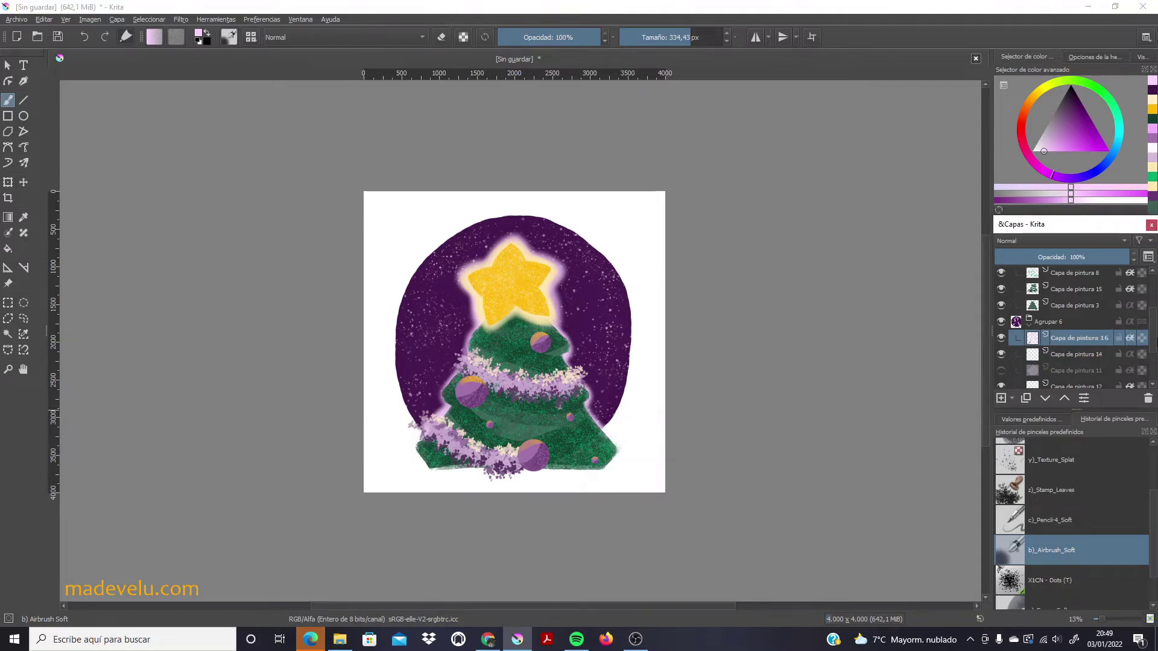
# Add a new layer above the purple circle layer.
pyautogui.scroll(-2, 1062, 325)
pyautogui.click(1073, 348)
pyautogui.click(1001, 398)
# Paint dark purple chalk shading on the circle's left and right edges, clipped with inherit alpha.
pyautogui.click(1073, 97)
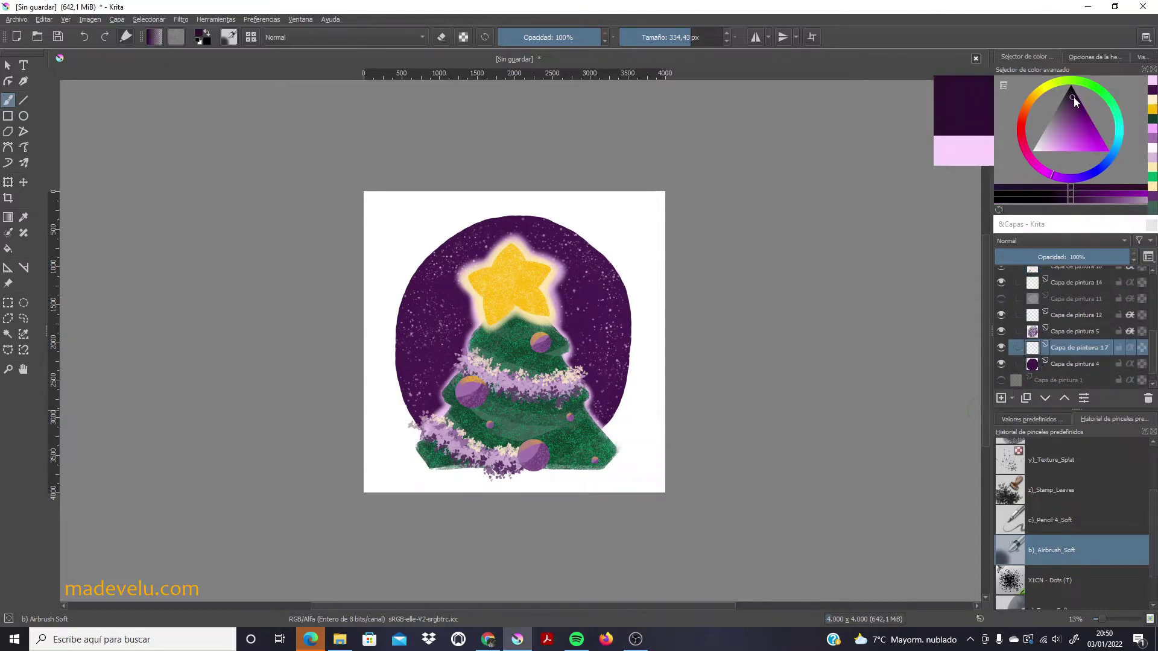
pyautogui.moveTo(471, 202); pyautogui.dragTo(374, 350)
pyautogui.click(1130, 347)
pyautogui.moveTo(465, 245); pyautogui.dragTo(603, 314)
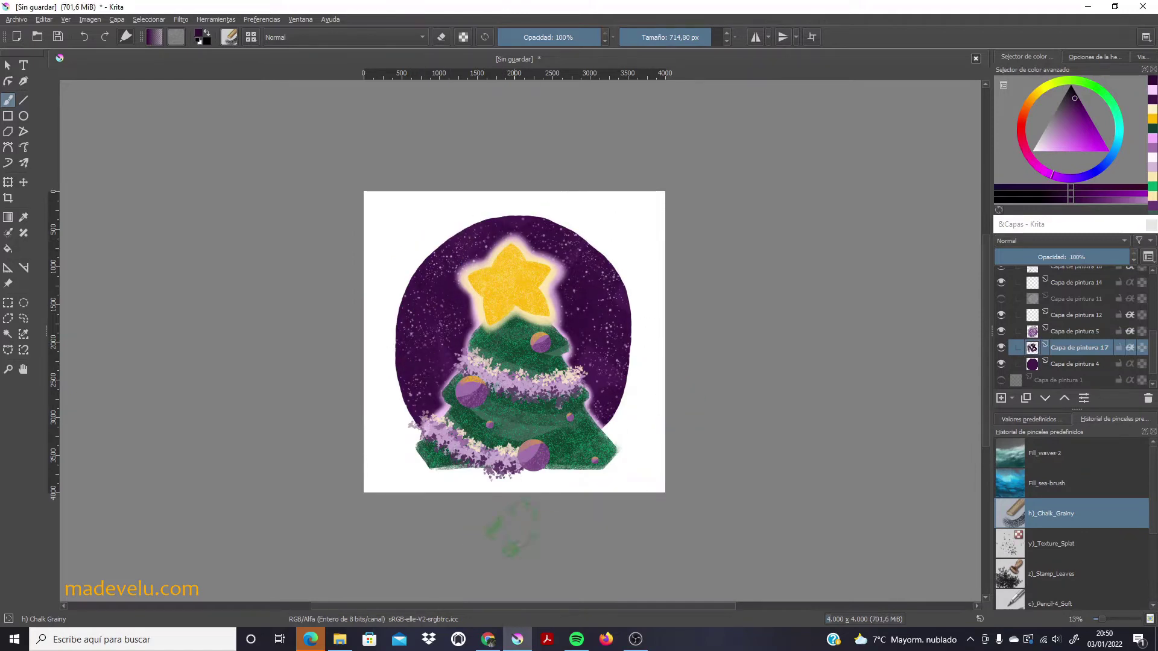
# On a new layer, paint blue strokes over the circle and lower that layer to 43% opacity.
pyautogui.click(1002, 399)
pyautogui.click(1094, 172)
pyautogui.moveTo(621, 242); pyautogui.dragTo(480, 259)
pyautogui.moveTo(1071, 257); pyautogui.dragTo(1014, 257)
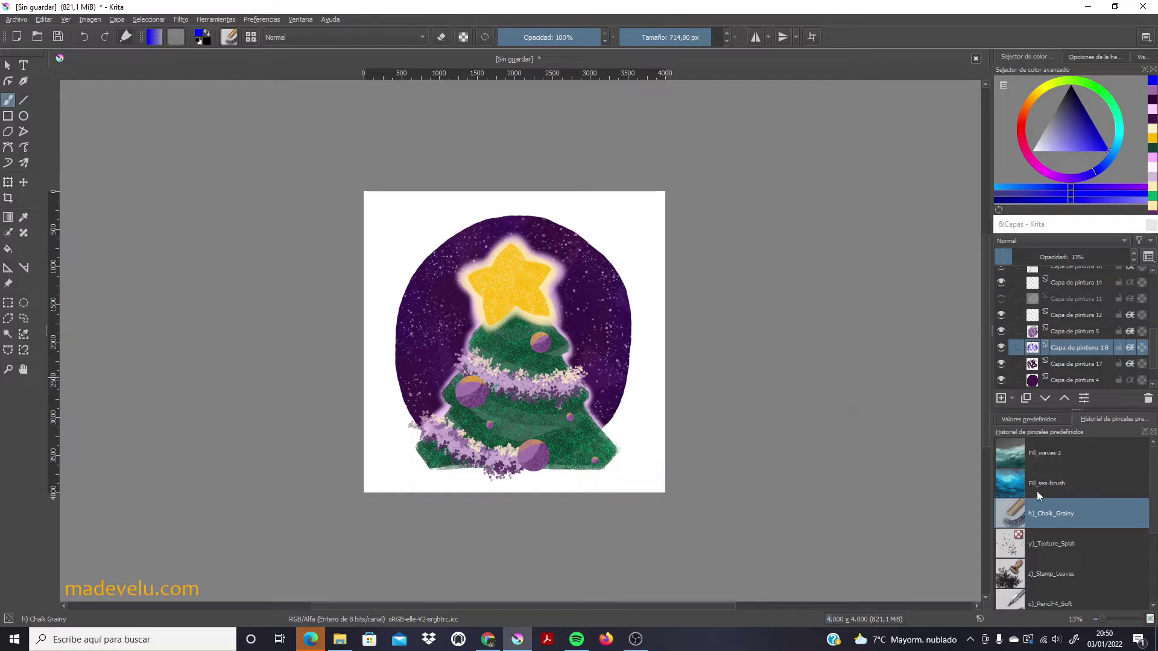
pyautogui.press('Insert')
# Letter 'HAPPY 2022!' in white chalk with a 10 px brush on the star, then scale it down to fit.
pyautogui.keyDown('ctrl'); pyautogui.click(875, 265); pyautogui.keyUp('ctrl')
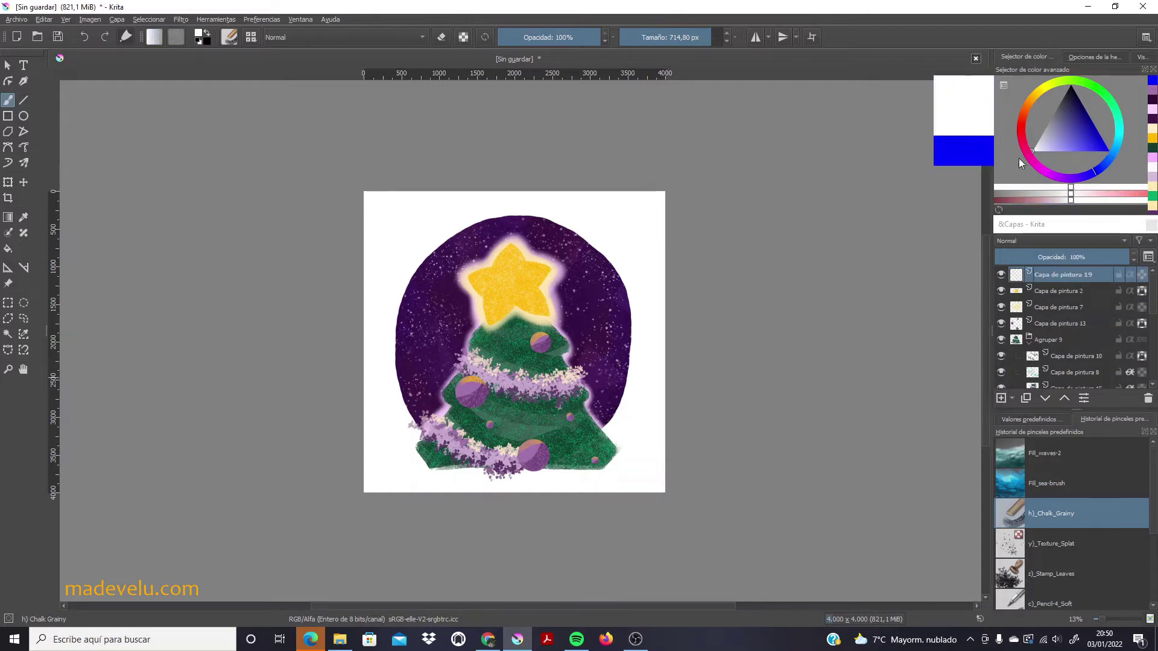
pyautogui.moveTo(876, 265); pyautogui.dragTo(694, 265)
pyautogui.click(1101, 620)
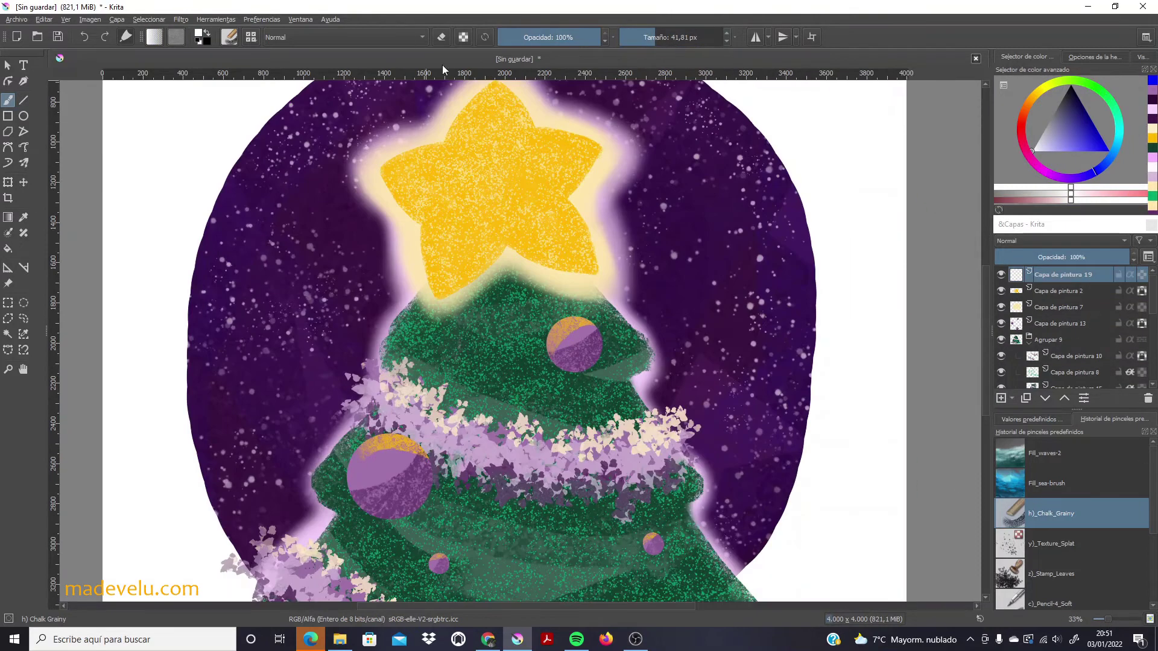
pyautogui.moveTo(437, 177)
pyautogui.mouseDown()
pyautogui.moveTo(524, 137)
pyautogui.moveTo(532, 223)
pyautogui.moveTo(562, 233)
pyautogui.mouseUp()
pyautogui.hotkey('ctrl', 't')
pyautogui.press('Return')
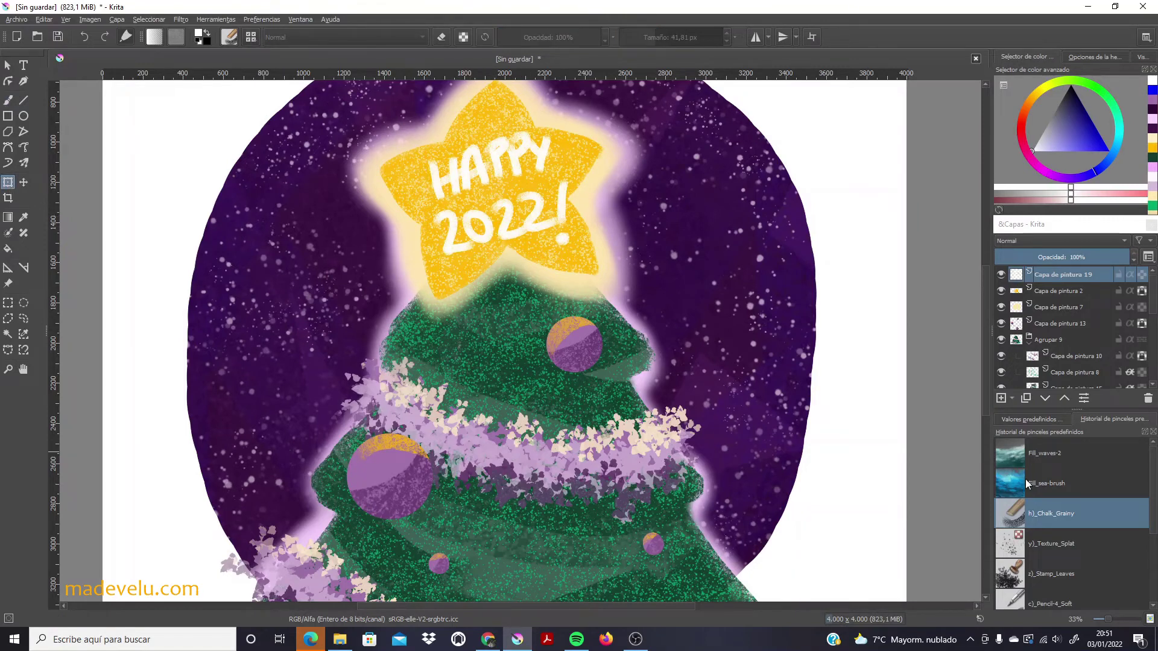
pyautogui.click(1099, 620)
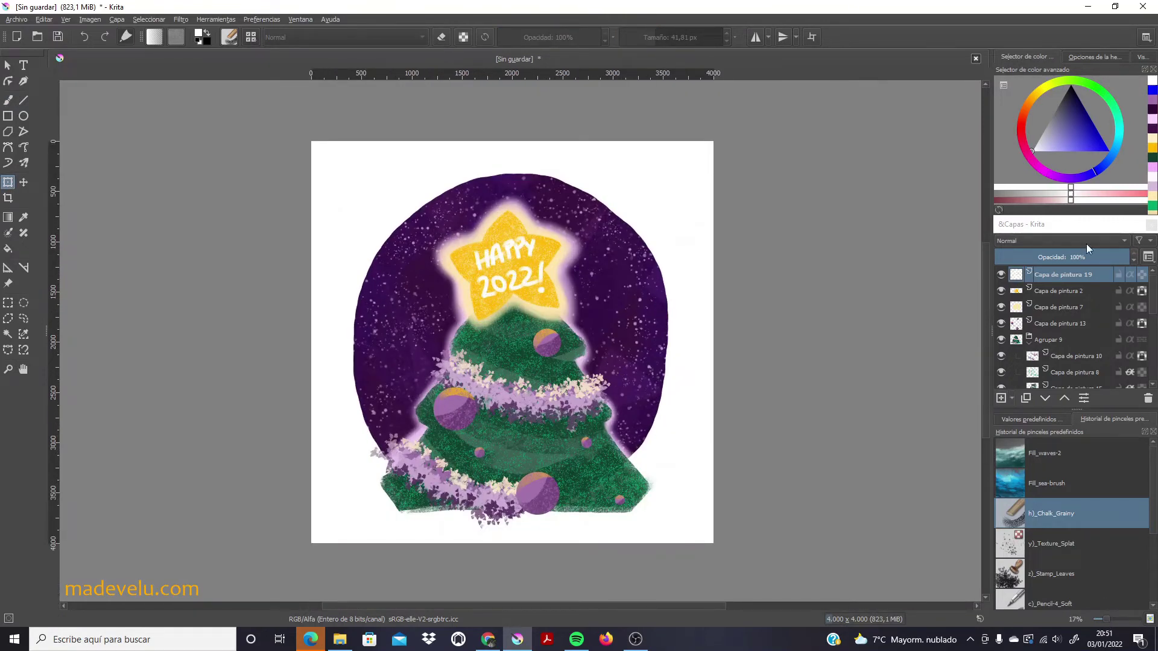
# Duplicate the lettering layer and give the copy a ~170 px Gaussian blur beneath the sharp text.
pyautogui.rightClick(1069, 275)
pyautogui.click(1025, 460)
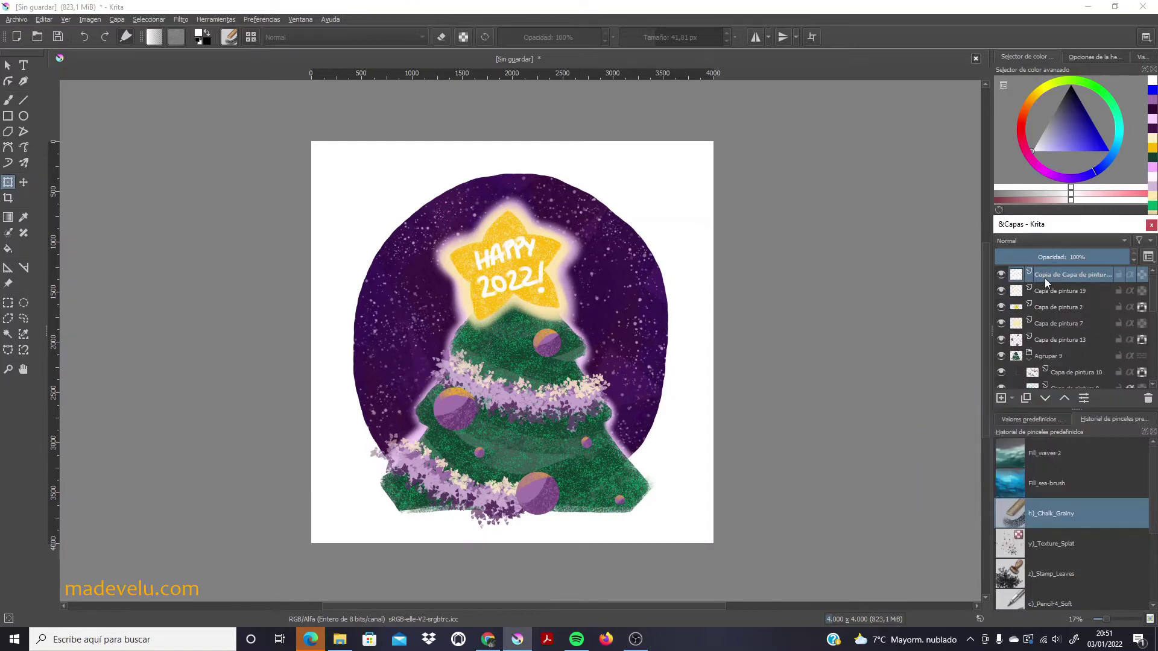
pyautogui.click(181, 19)
pyautogui.click(436, 94)
pyautogui.click(901, 170)
pyautogui.moveTo(934, 173); pyautogui.dragTo(954, 172)
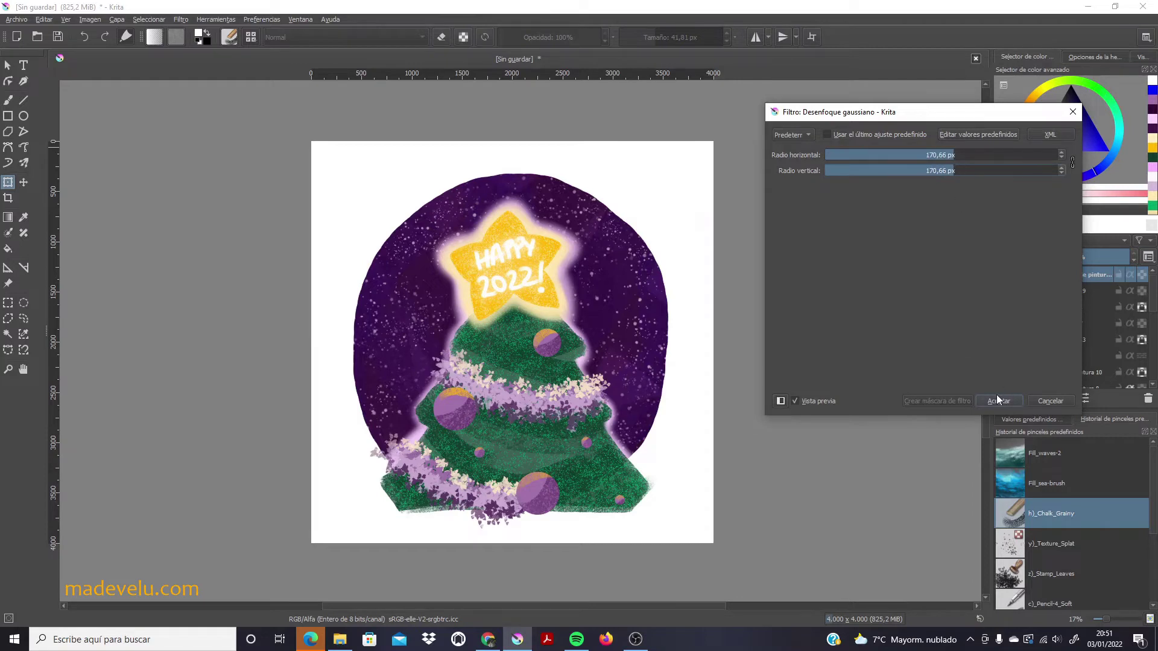
pyautogui.click(996, 399)
pyautogui.click(1062, 400)
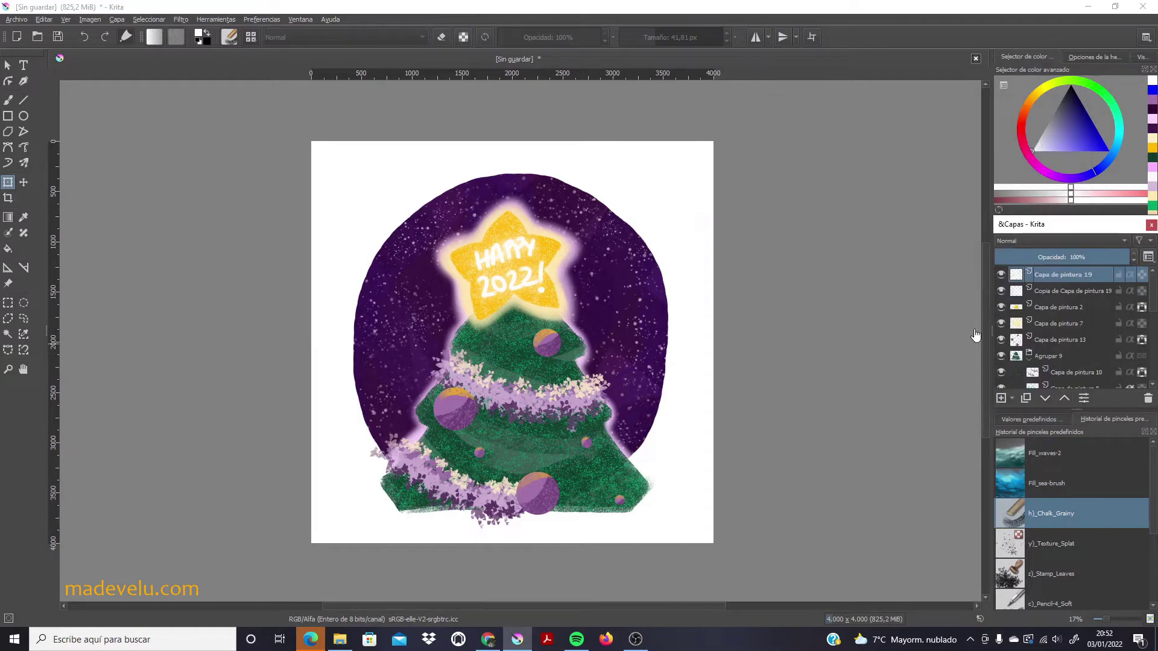
# Duplicate the lettering again, paint the copy purple and place it below the white lettering.
pyautogui.rightClick(1082, 277)
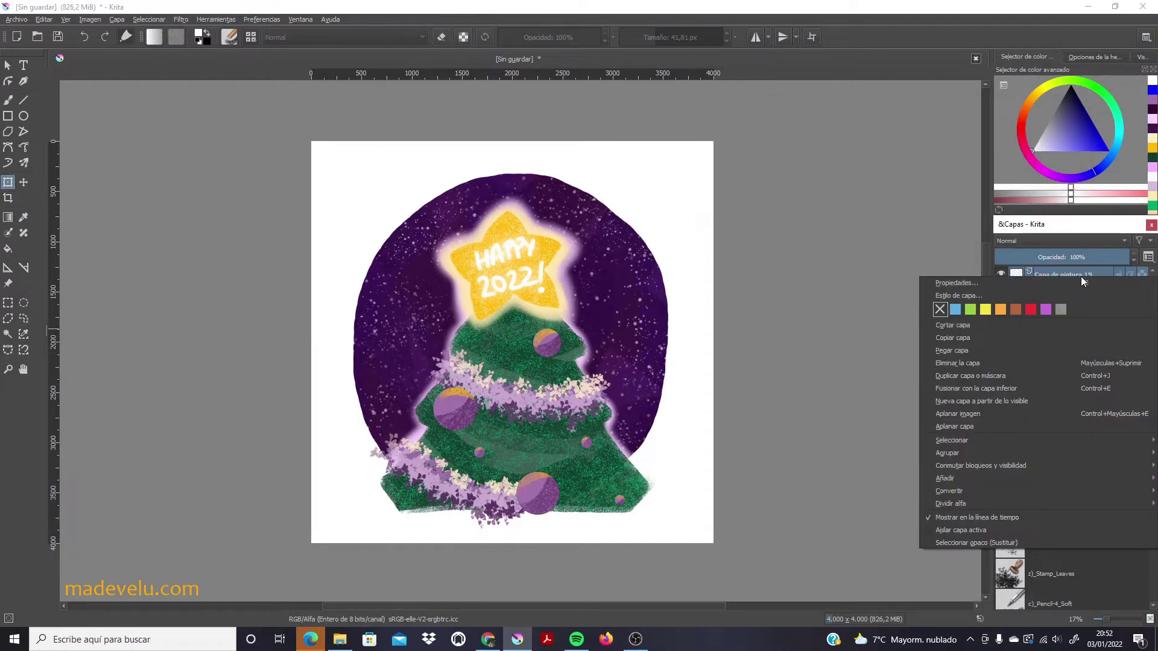
pyautogui.click(960, 376)
pyautogui.click(1151, 101)
pyautogui.press('b')
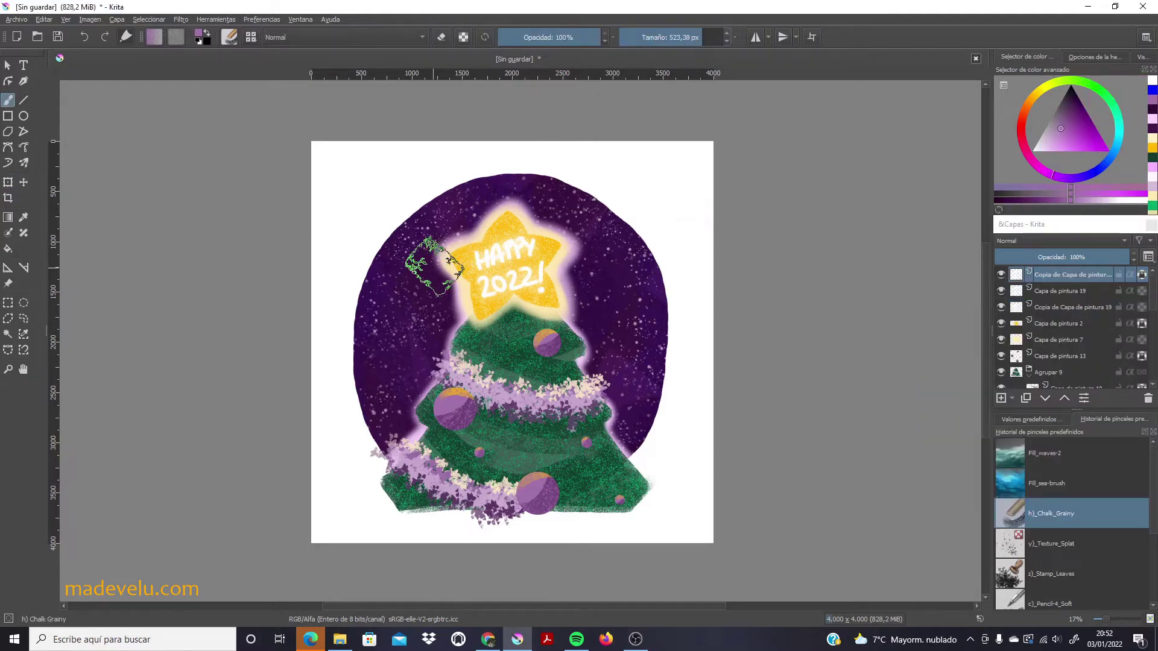
pyautogui.moveTo(422, 278); pyautogui.dragTo(519, 302)
pyautogui.click(1045, 398)
# Apply a larger Gaussian blur to the purple copy, move it down one place and hide it.
pyautogui.click(181, 19)
pyautogui.click(434, 98)
pyautogui.moveTo(894, 171); pyautogui.dragTo(1012, 171)
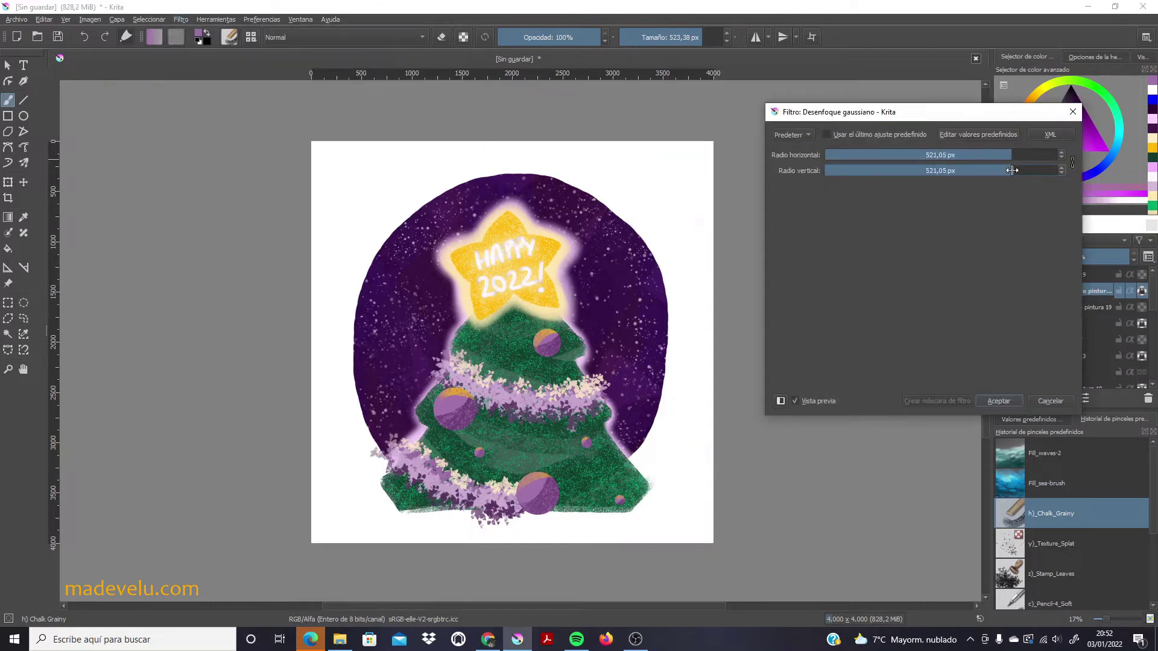
pyautogui.press('Return')
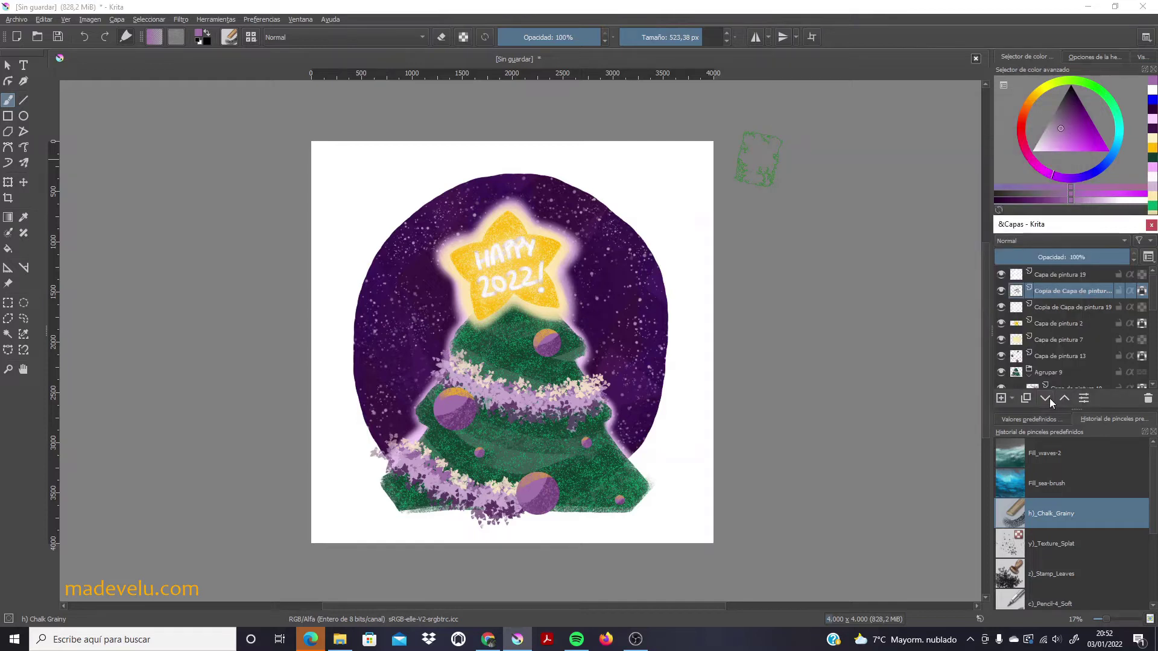
pyautogui.click(1047, 398)
pyautogui.click(1002, 307)
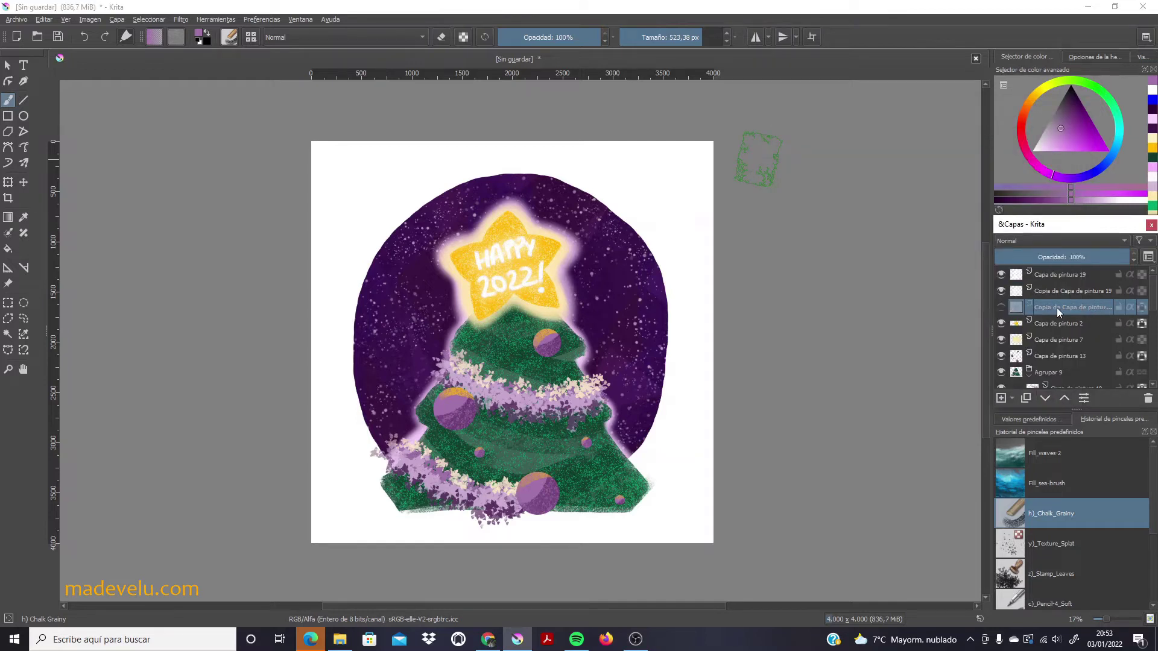
# Remove Capa de pintura 19 and select Capa de pintura 13.
pyautogui.rightClick(1057, 276)
pyautogui.click(965, 345)
pyautogui.hotkey('ctrl', 't')
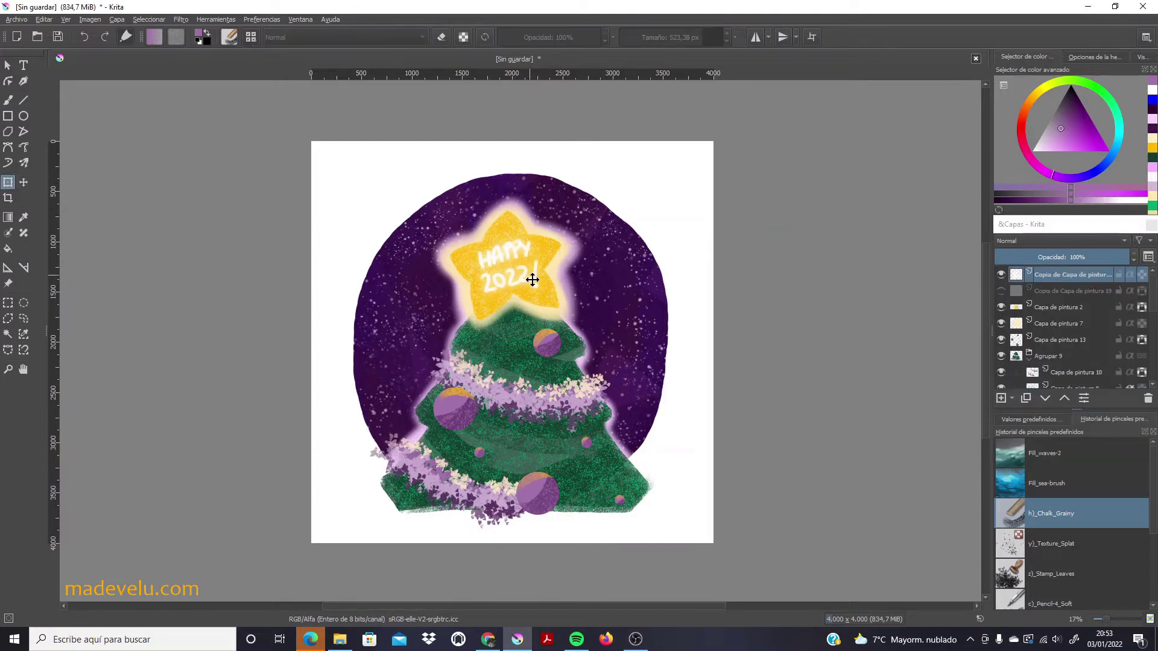
pyautogui.click(1061, 340)
pyautogui.scroll(-1, 1121, 304)
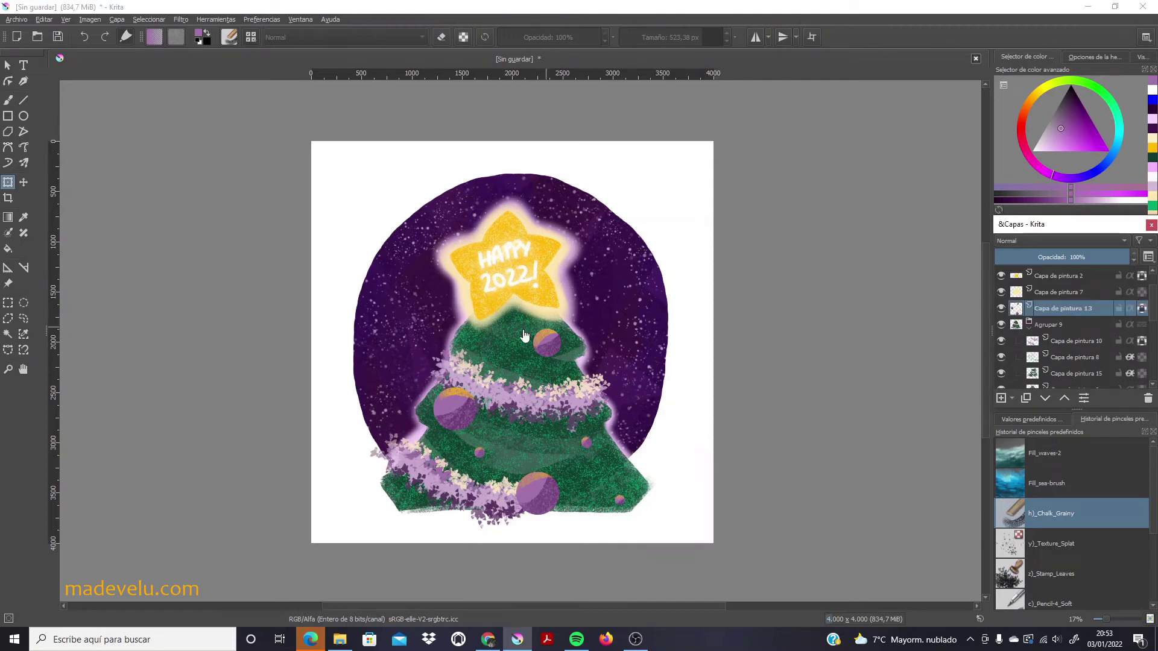
# Return to the brush at about 150 px with swapped colours and add a new sparkle layer.
pyautogui.press('x')
pyautogui.press('b')
pyautogui.press('[')
pyautogui.press('[')
pyautogui.press('[')
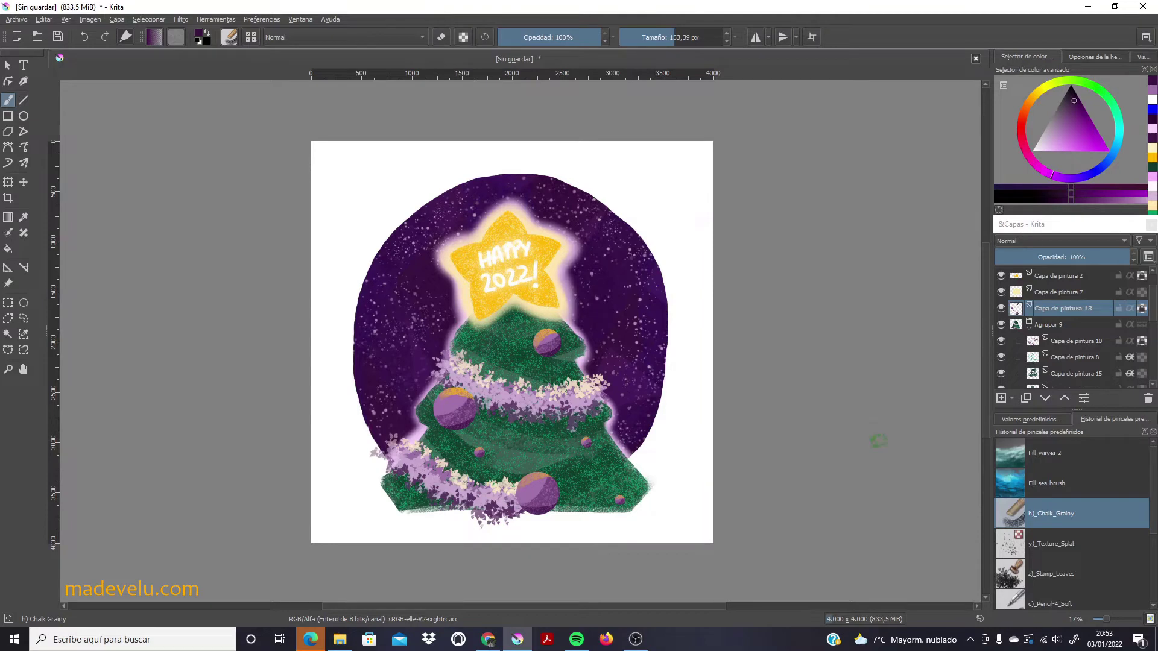
pyautogui.scroll(2, 1096, 353)
pyautogui.click(1061, 307)
# Stamp white sparkles with the ~400 px Stamp Sparkles brush beside the star, on the left ornament and lower tree.
pyautogui.click(1029, 419)
pyautogui.moveTo(1151, 464); pyautogui.dragTo(1151, 593)
pyautogui.click(1041, 580)
pyautogui.keyDown('ctrl'); pyautogui.click(669, 181); pyautogui.keyUp('ctrl')
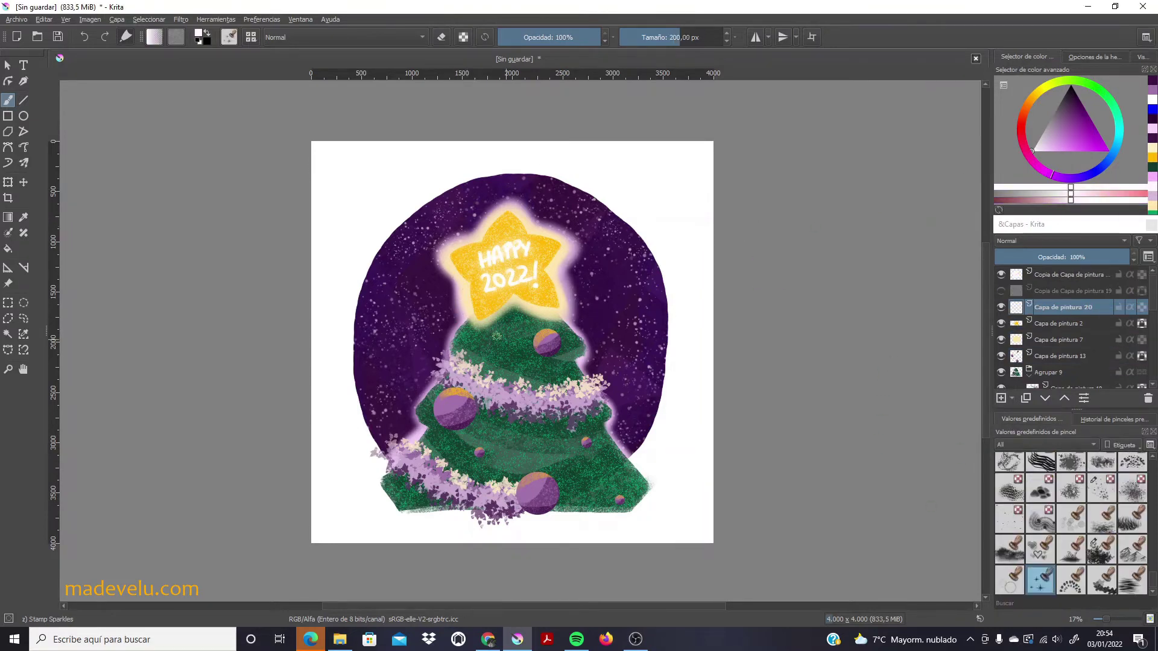
pyautogui.press(']')
pyautogui.press(']')
pyautogui.press(']')
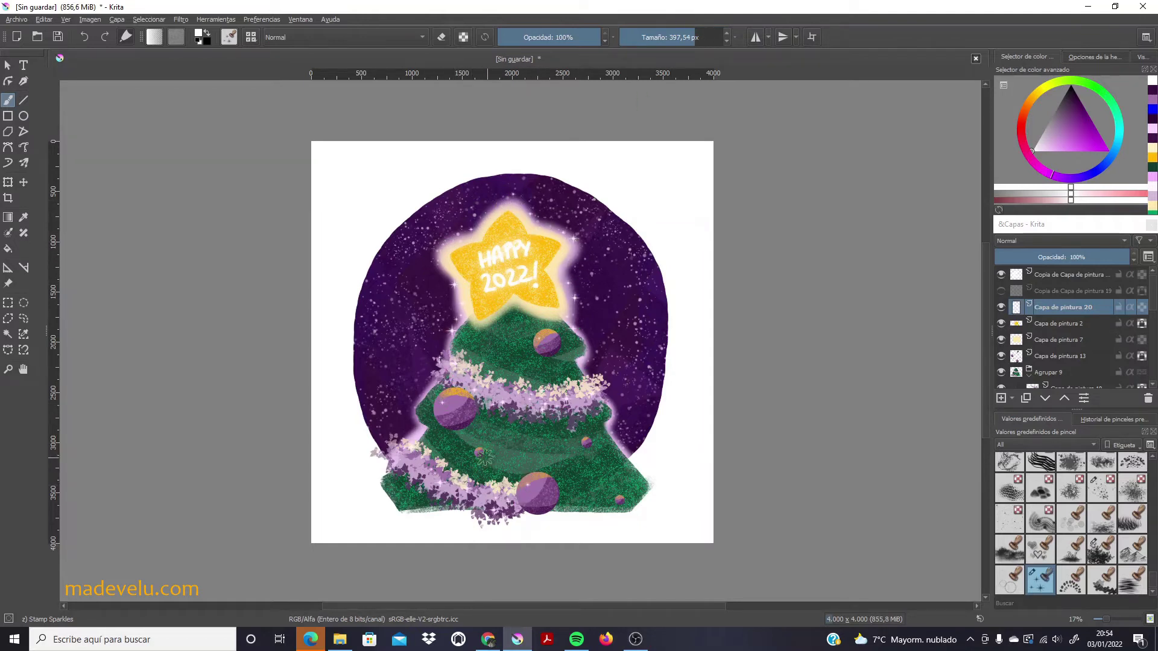
pyautogui.press(']')
pyautogui.press(']')
pyautogui.press(']')
pyautogui.click(549, 220)
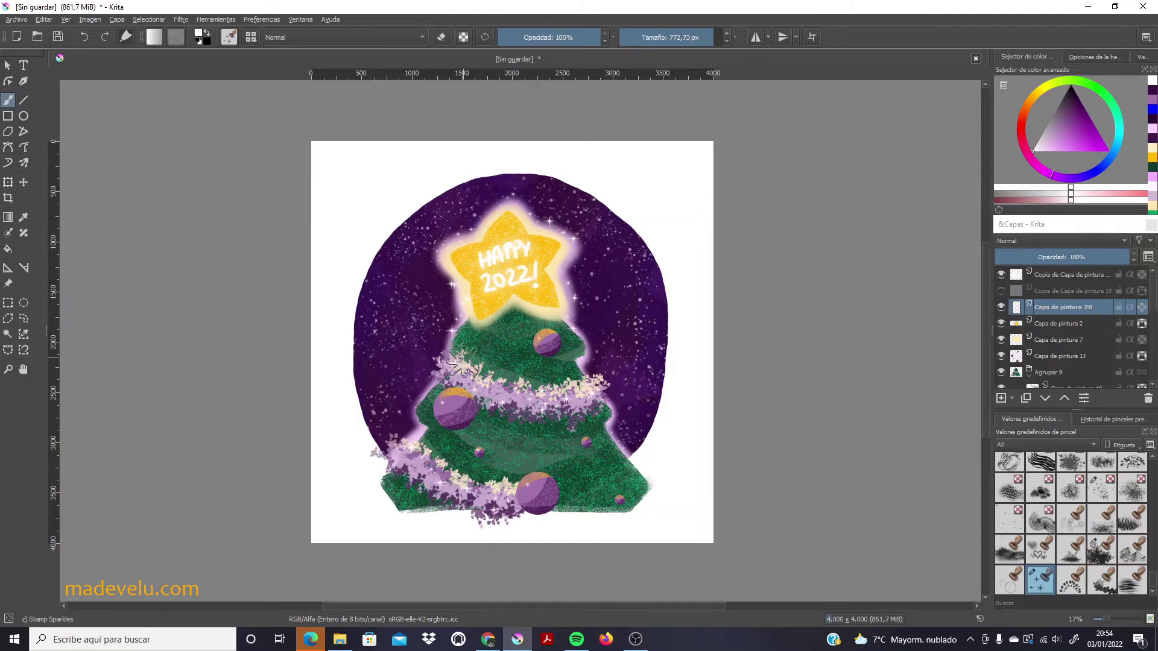
pyautogui.click(446, 395)
pyautogui.click(522, 490)
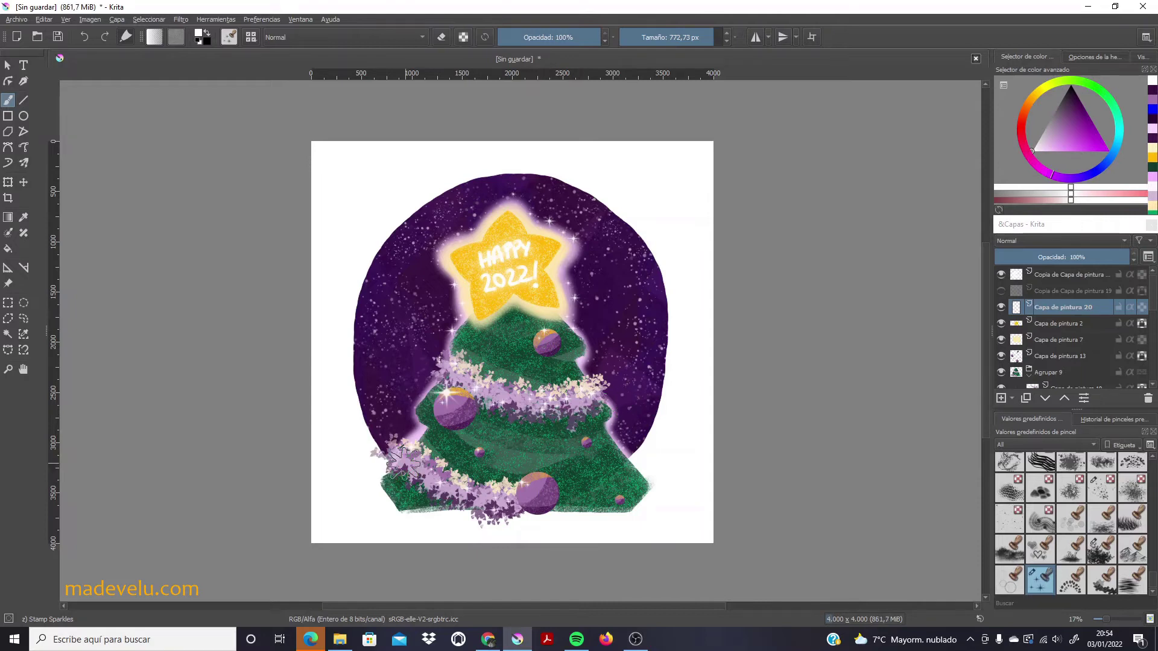
pyautogui.press('[')
pyautogui.press('[')
pyautogui.press('[')
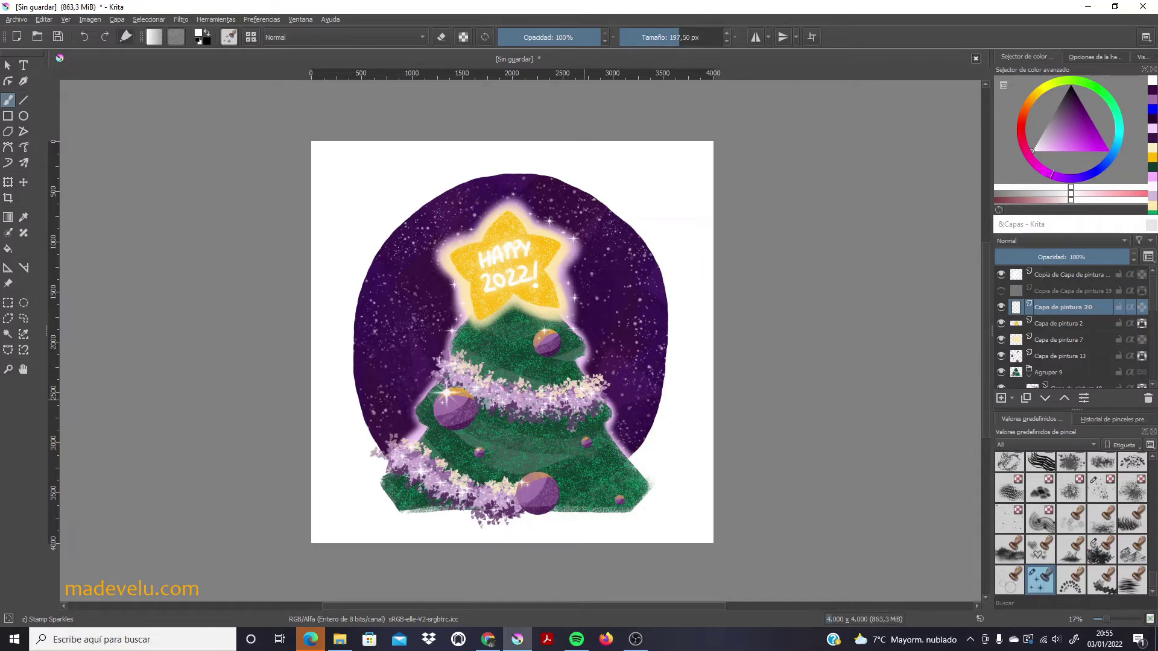
# Set Capa de pintura 21 to Erase blending mode and select the Chalk_Grainy brush.
pyautogui.scroll(-5, 1070, 349)
pyautogui.click(1074, 319)
pyautogui.click(1070, 241)
pyautogui.click(1068, 352)
pyautogui.click(1113, 419)
pyautogui.click(1055, 516)
# Erase a grainy fringe around the purple circle's rim, undoing and retrying along its edges.
pyautogui.moveTo(360, 437); pyautogui.dragTo(654, 443)
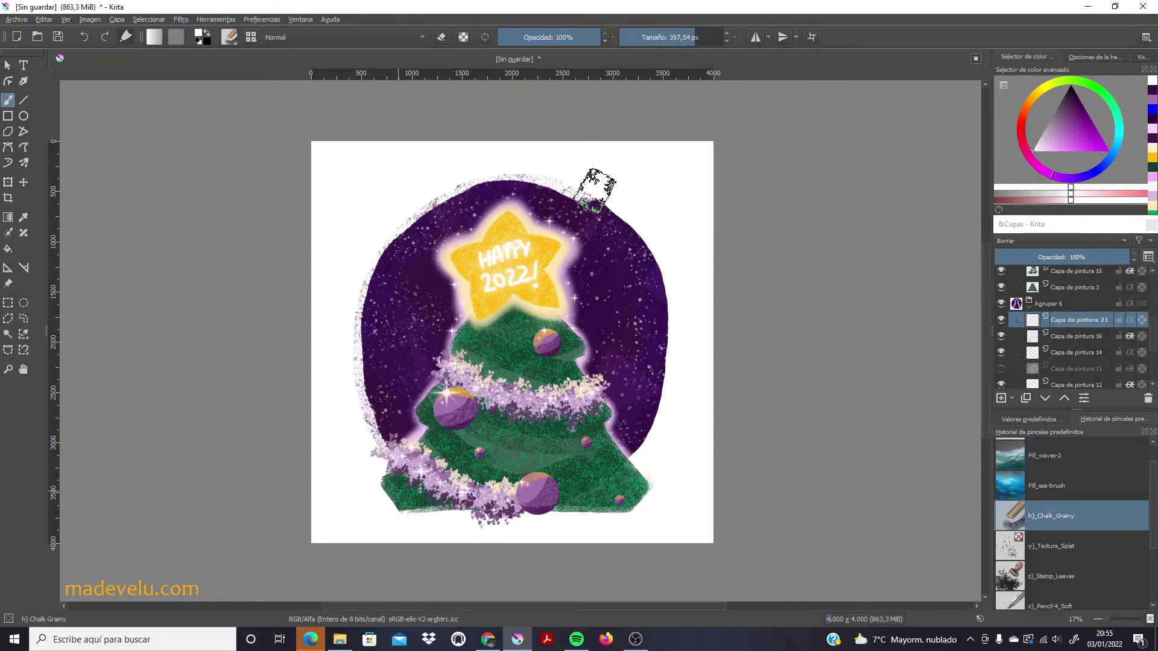
pyautogui.moveTo(350, 469)
pyautogui.mouseDown()
pyautogui.moveTo(331, 305)
pyautogui.moveTo(460, 168)
pyautogui.moveTo(661, 246)
pyautogui.moveTo(615, 462)
pyautogui.mouseUp()
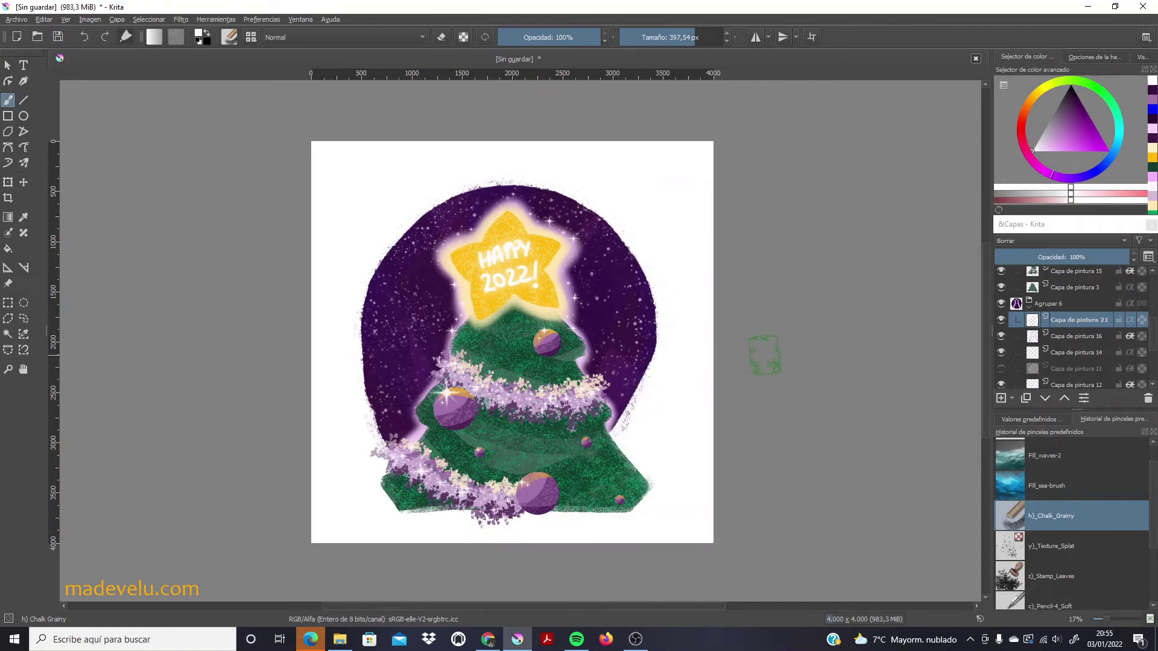
pyautogui.hotkey('ctrl', 'z')
pyautogui.hotkey('ctrl', 'z')
pyautogui.click(23, 116)
pyautogui.moveTo(348, 174); pyautogui.dragTo(673, 519)
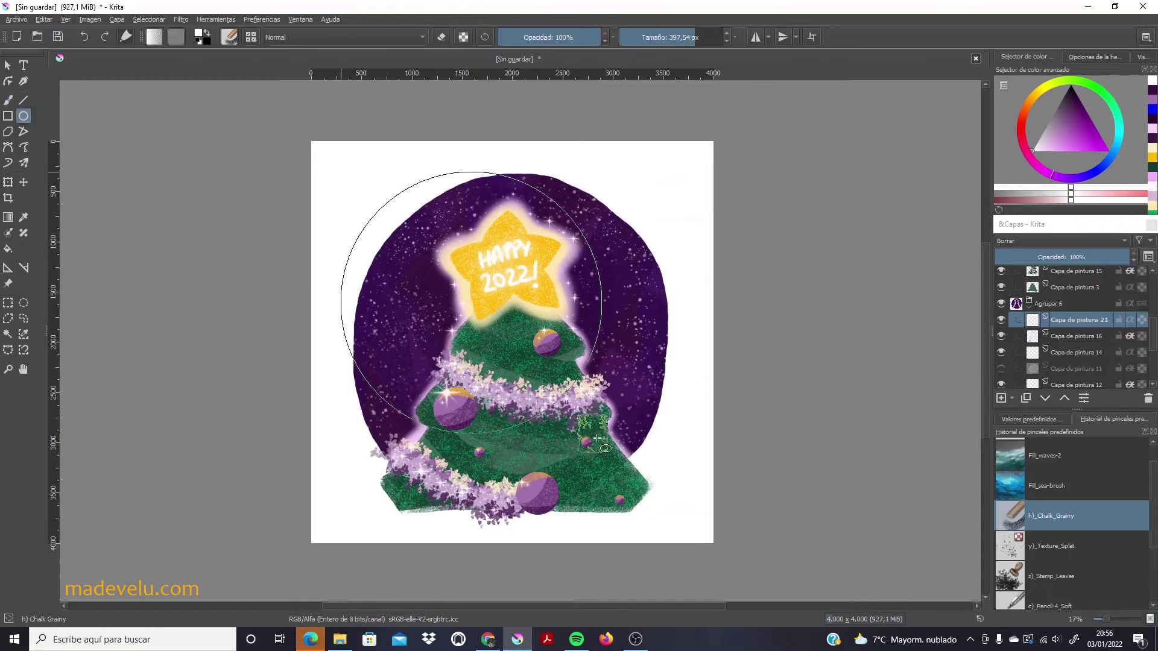
pyautogui.hotkey('ctrl', 'z')
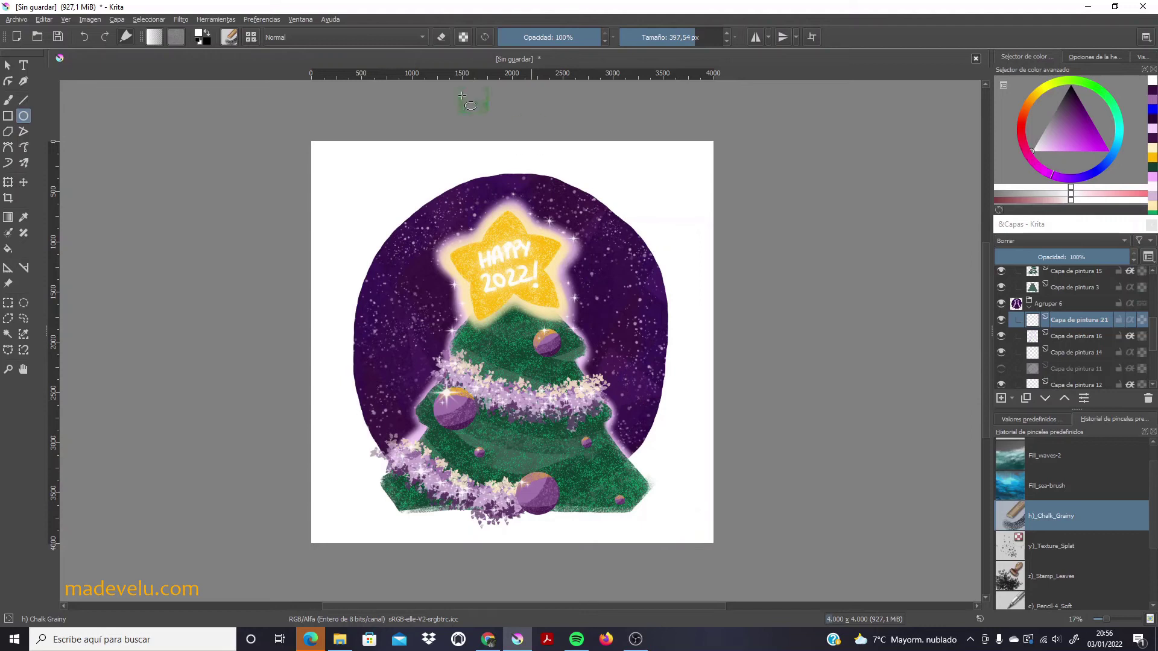
pyautogui.moveTo(365, 444)
pyautogui.mouseDown()
pyautogui.moveTo(336, 374)
pyautogui.moveTo(382, 228)
pyautogui.moveTo(461, 165)
pyautogui.moveTo(488, 162)
pyautogui.mouseUp()
pyautogui.moveTo(646, 467)
pyautogui.mouseDown()
pyautogui.moveTo(687, 388)
pyautogui.moveTo(686, 269)
pyautogui.moveTo(609, 161)
pyautogui.moveTo(581, 166)
pyautogui.mouseUp()
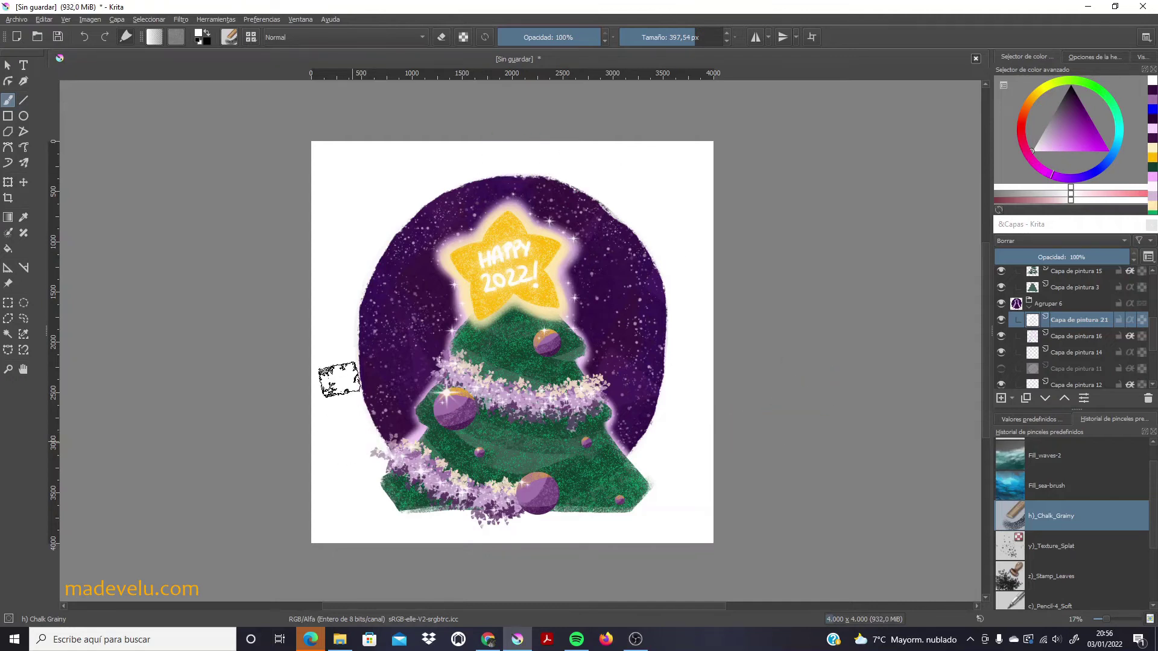
pyautogui.moveTo(469, 162); pyautogui.dragTo(691, 447)
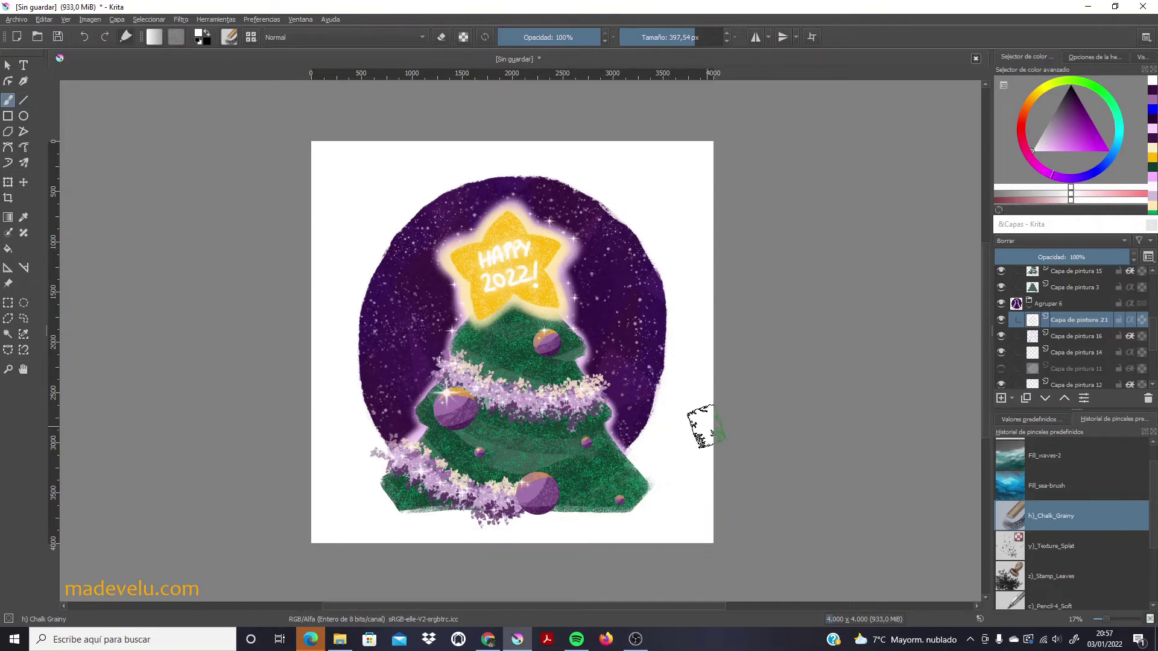
# Hide Capa de pintura 21, add Capa de pintura 22 near the circle, and pick dark purple.
pyautogui.click(1001, 320)
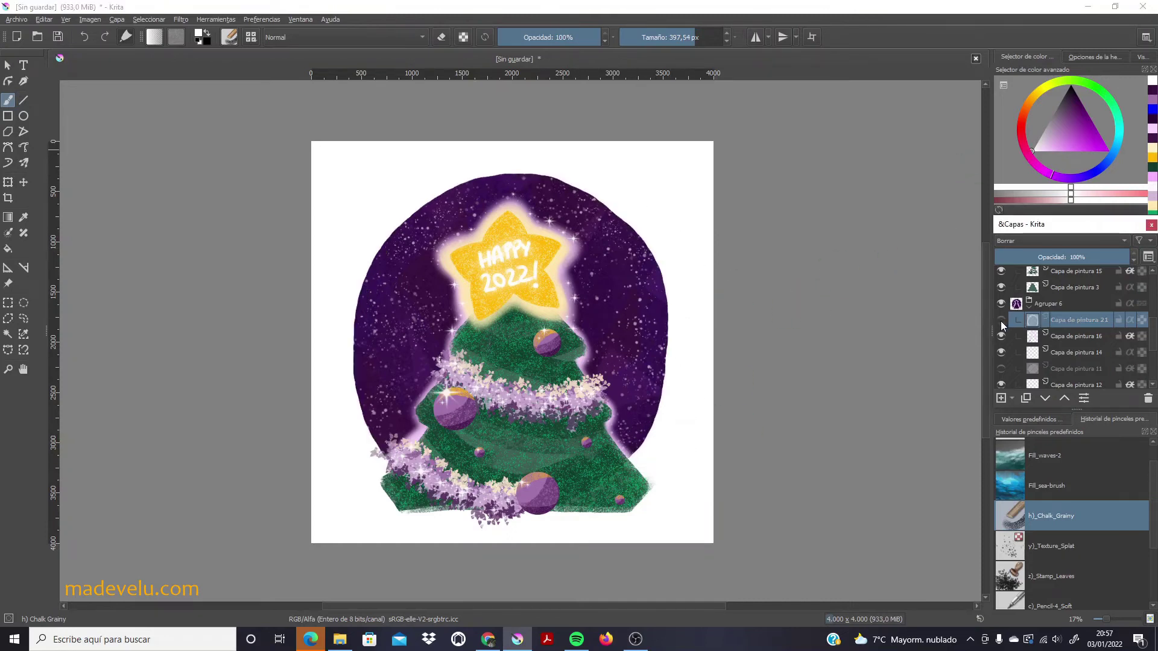
pyautogui.click(1045, 398)
pyautogui.click(1046, 398)
pyautogui.click(1074, 348)
# Undo a trial stroke and accidental move, then place Capa de pintura 22 below the circle layer.
pyautogui.moveTo(410, 464)
pyautogui.mouseDown()
pyautogui.moveTo(367, 310)
pyautogui.moveTo(401, 434)
pyautogui.mouseUp()
pyautogui.click(1045, 398)
pyautogui.hotkey('ctrl', 'z')
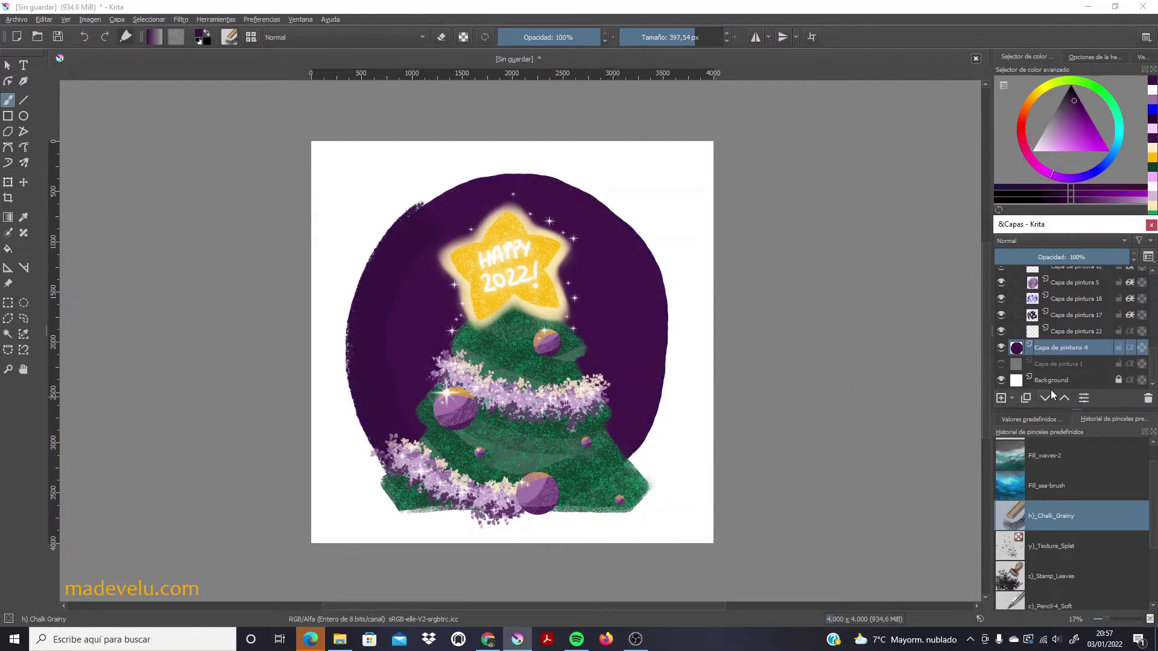
pyautogui.hotkey('ctrl', 'z')
pyautogui.hotkey('ctrl', 'z')
pyautogui.click(1045, 398)
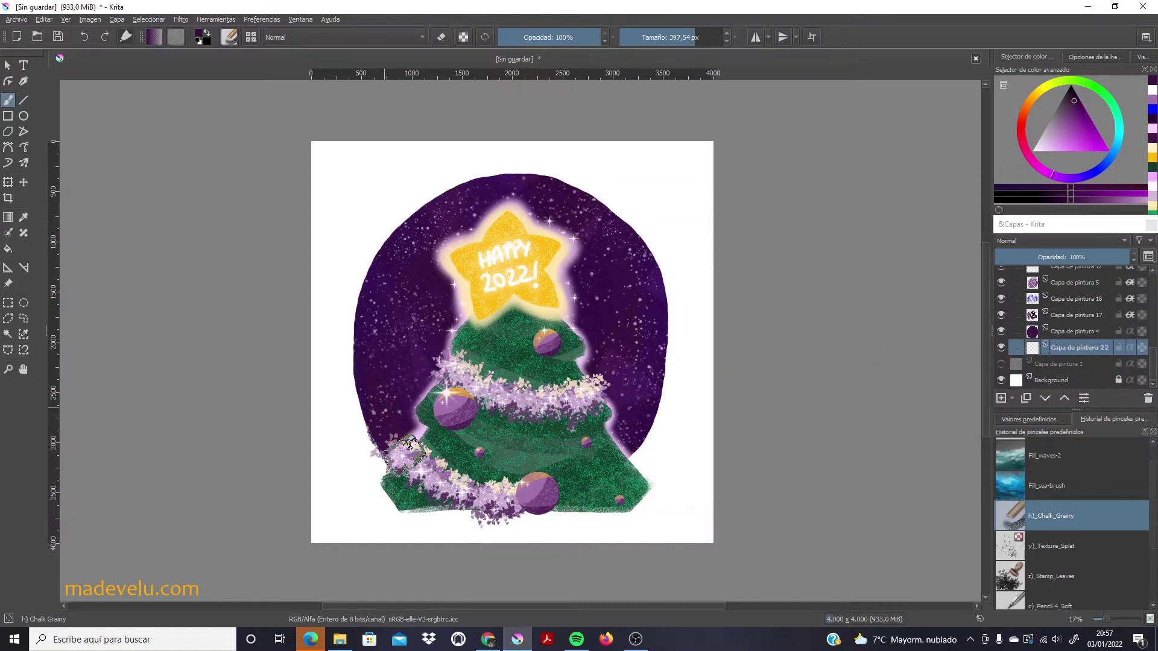
# With a ~200 px brush, paint rough purple fringes on the circle's left, top-right and right edges.
pyautogui.press('[')
pyautogui.press('[')
pyautogui.press('[')
pyautogui.press(']')
pyautogui.moveTo(391, 461)
pyautogui.mouseDown()
pyautogui.moveTo(360, 329)
pyautogui.moveTo(540, 180)
pyautogui.moveTo(612, 204)
pyautogui.mouseUp()
pyautogui.moveTo(627, 450)
pyautogui.mouseDown()
pyautogui.moveTo(657, 298)
pyautogui.moveTo(615, 199)
pyautogui.moveTo(646, 254)
pyautogui.moveTo(584, 207)
pyautogui.moveTo(661, 284)
pyautogui.mouseUp()
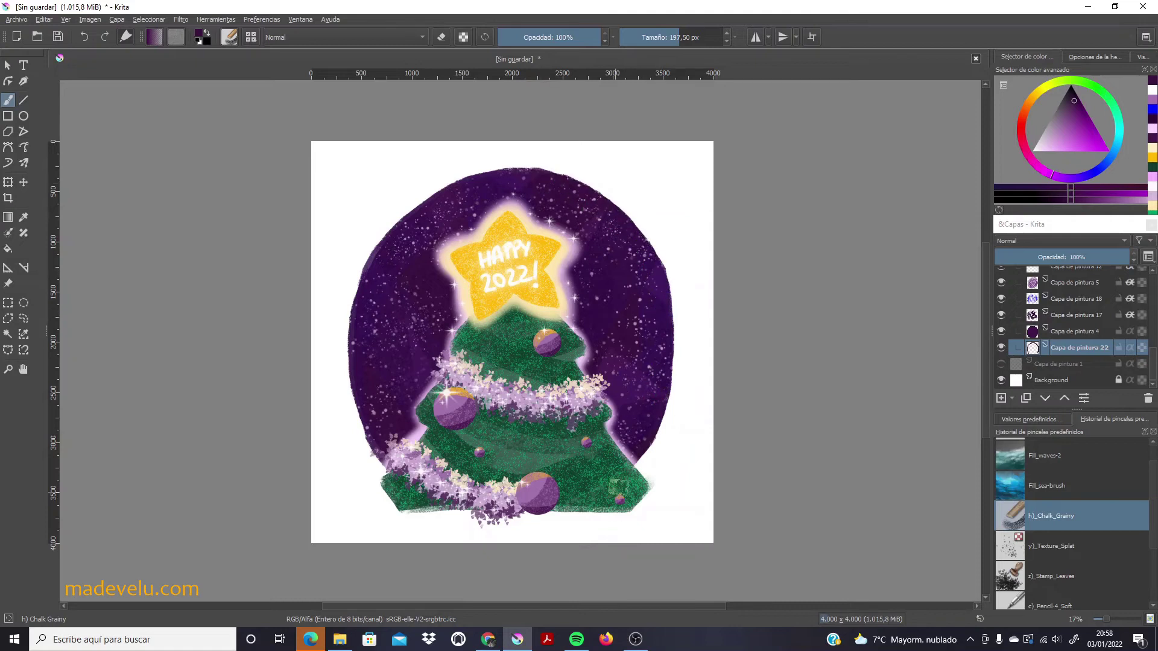
pyautogui.moveTo(374, 331)
pyautogui.mouseDown()
pyautogui.moveTo(375, 260)
pyautogui.moveTo(362, 307)
pyautogui.mouseUp()
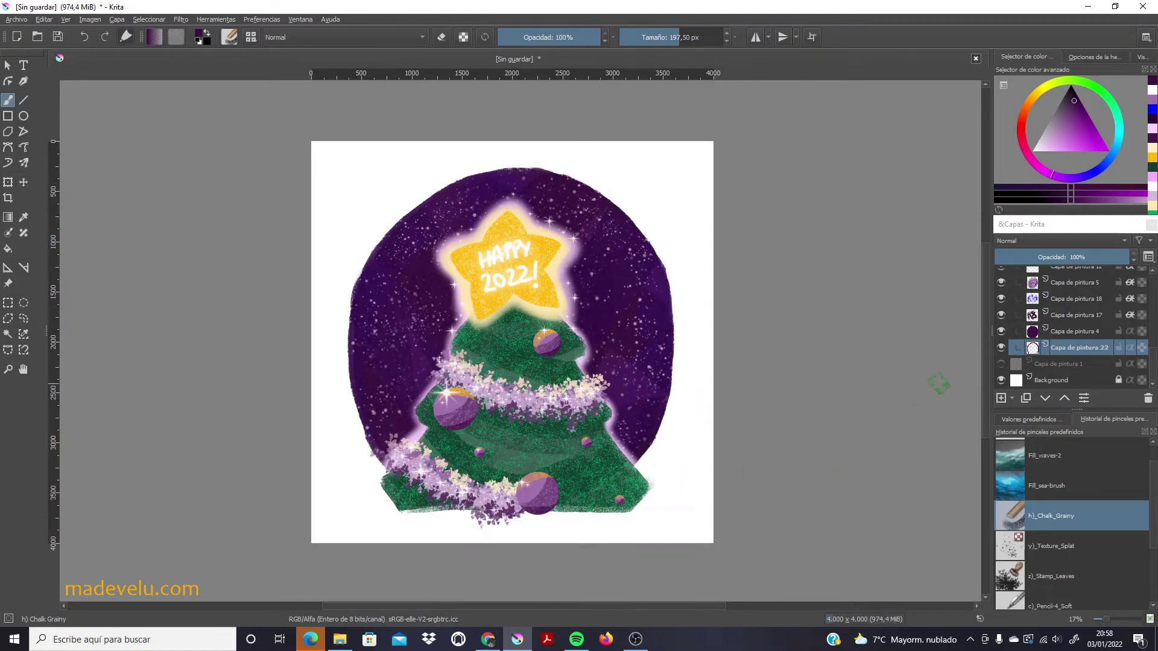
# On Capa de pintura 23, fill out the tree's bottom edge with green chalk.
pyautogui.scroll(5, 1116, 338)
pyautogui.click(1080, 325)
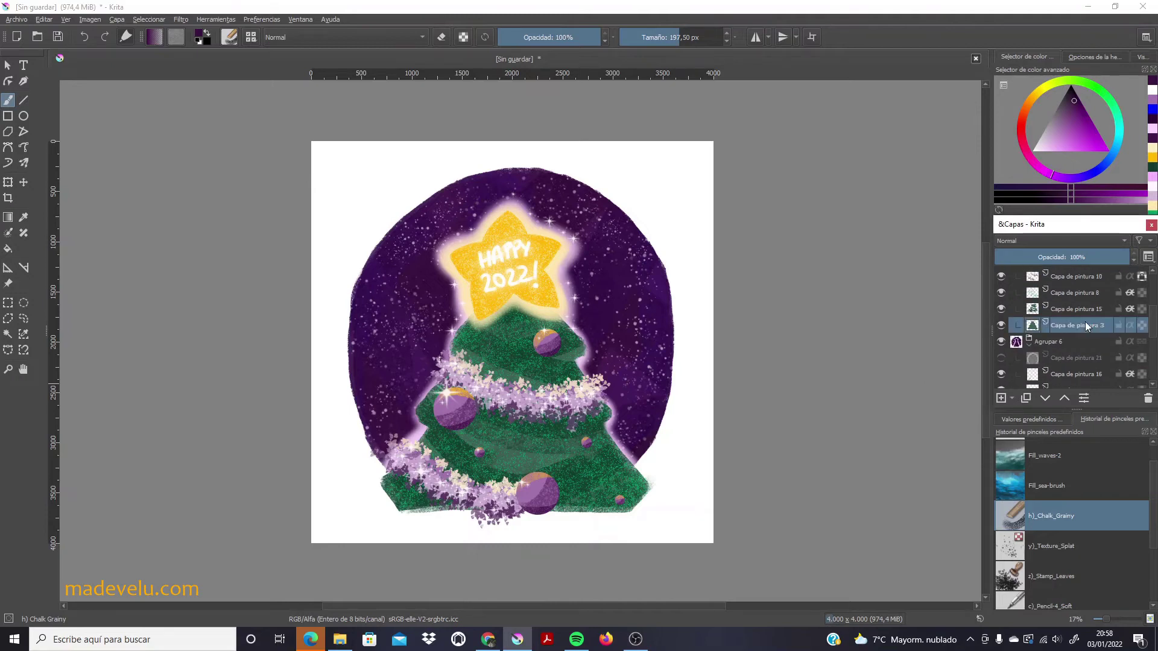
pyautogui.click(1151, 175)
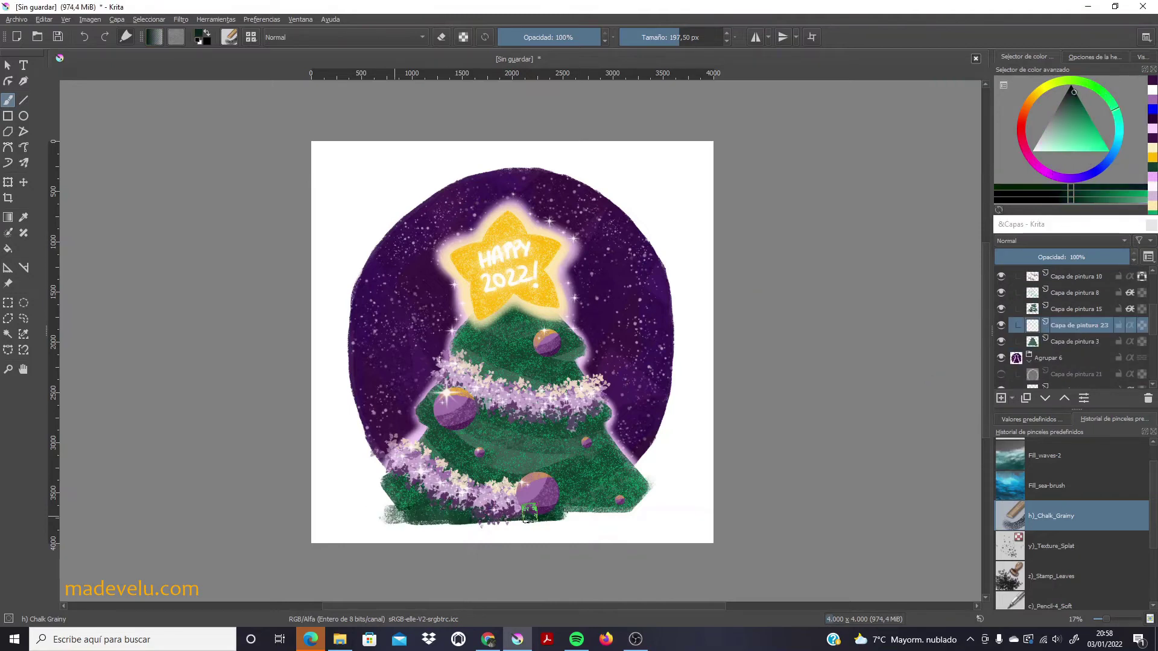
pyautogui.moveTo(412, 508)
pyautogui.mouseDown()
pyautogui.moveTo(625, 504)
pyautogui.moveTo(398, 495)
pyautogui.mouseUp()
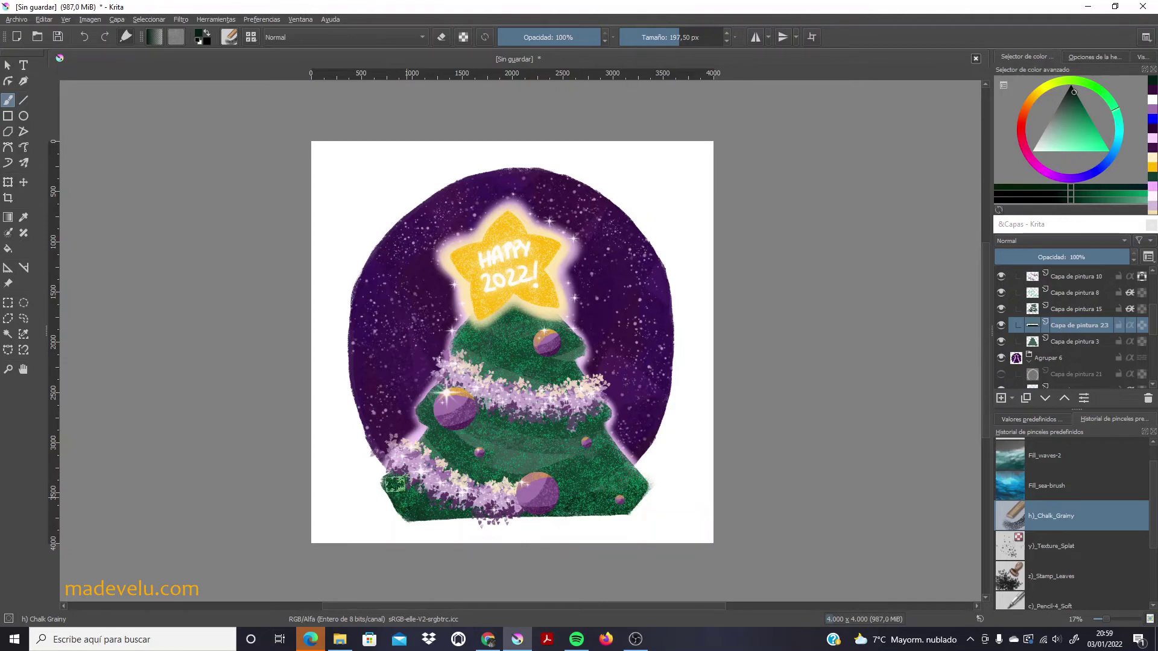
# Toggle Capa de pintura 16's glow to compare, then select Capa de pintura 10.
pyautogui.scroll(-2, 1062, 325)
pyautogui.scroll(-2, 1062, 325)
pyautogui.click(1001, 329)
pyautogui.scroll(3, 1062, 325)
pyautogui.click(1079, 318)
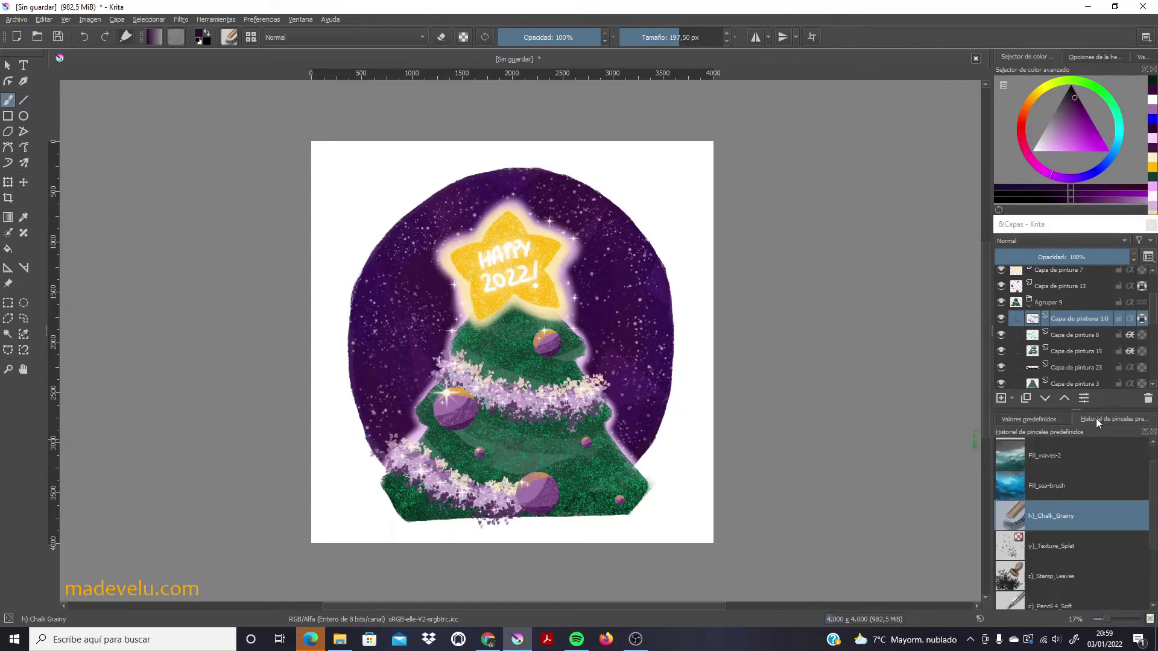
# Stamp dark purple leaves along both garlands and the tree's bottom with z)_Stamp_Leaves.
pyautogui.click(1055, 577)
pyautogui.moveTo(435, 365); pyautogui.dragTo(537, 422)
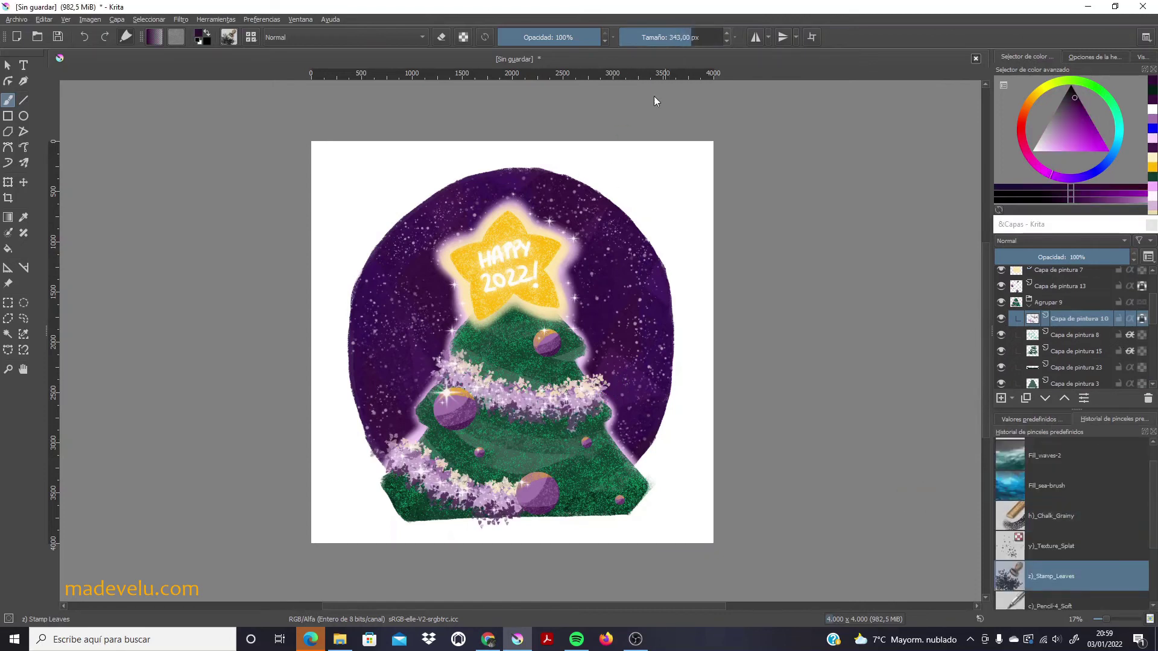
pyautogui.moveTo(447, 380); pyautogui.dragTo(607, 392)
pyautogui.moveTo(386, 449)
pyautogui.mouseDown()
pyautogui.moveTo(507, 525)
pyautogui.moveTo(495, 514)
pyautogui.moveTo(530, 522)
pyautogui.mouseUp()
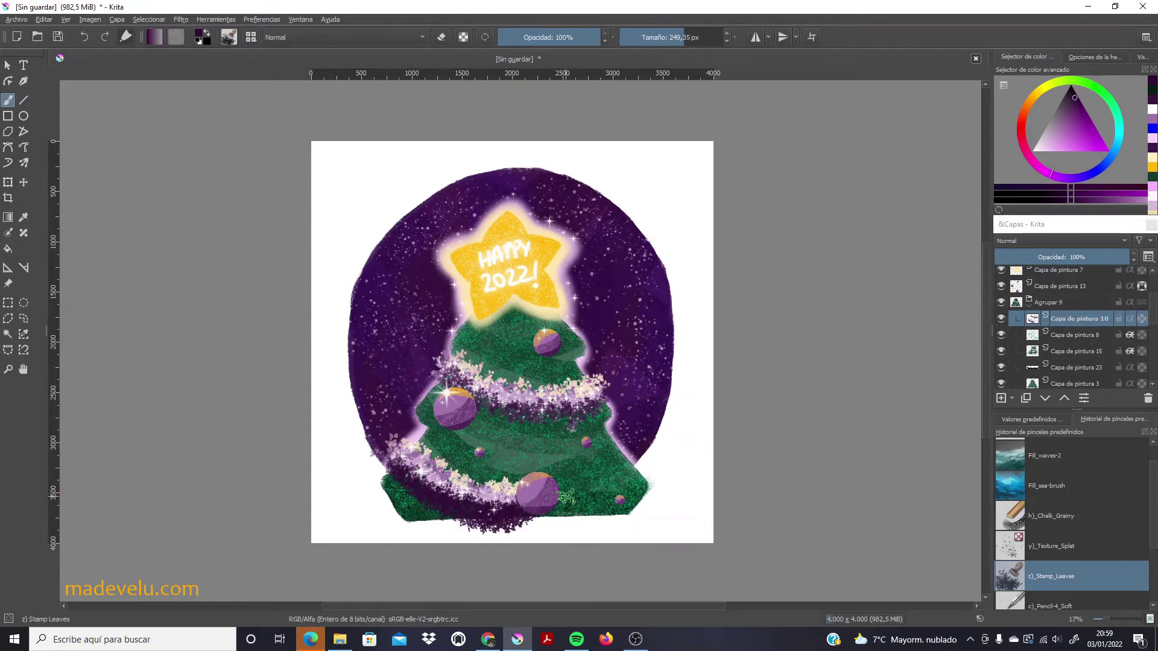
pyautogui.moveTo(444, 377); pyautogui.dragTo(609, 398)
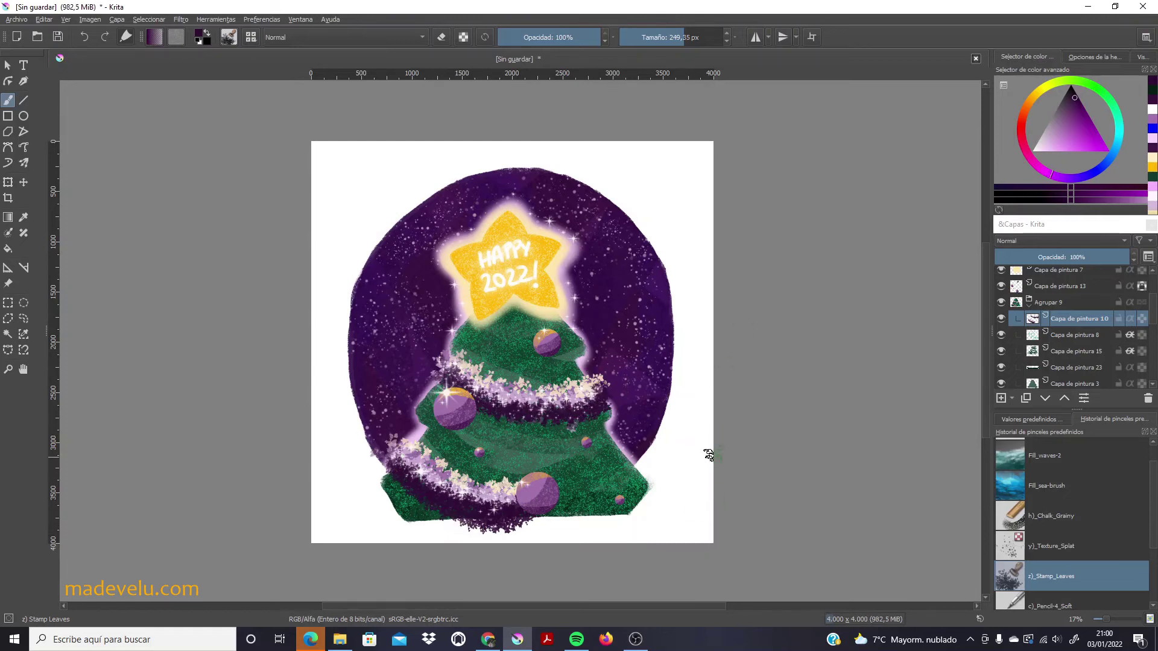
# Stamp yellow leaf accents along the garlands and enlarge the view.
pyautogui.click(1152, 164)
pyautogui.moveTo(496, 365); pyautogui.dragTo(526, 458)
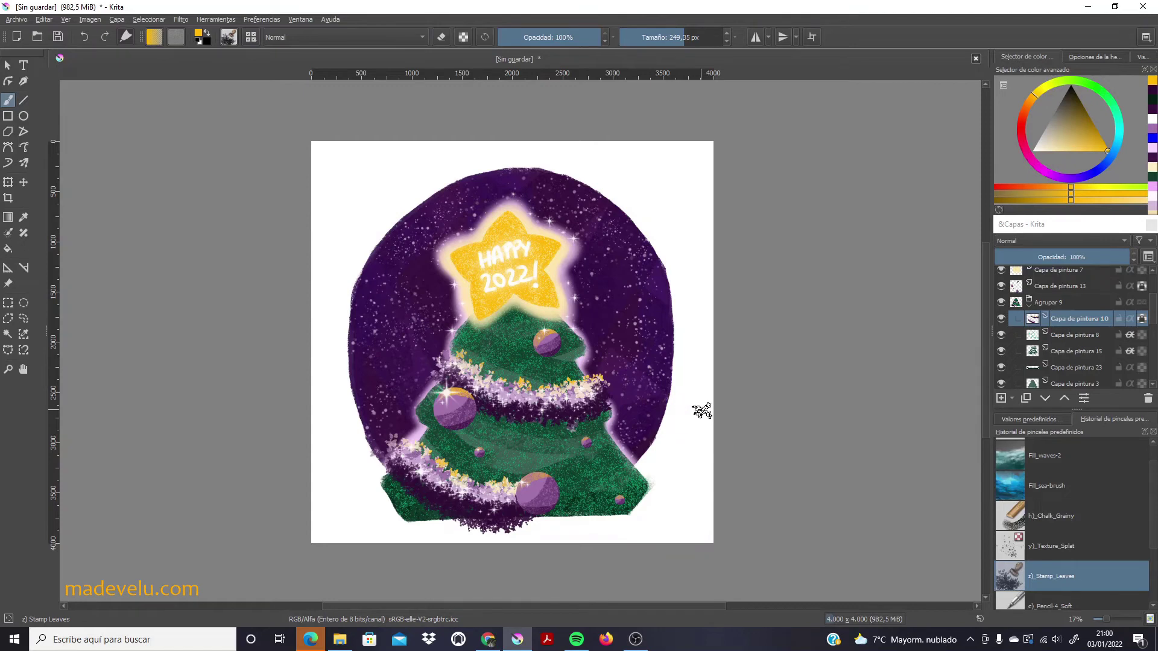
pyautogui.moveTo(1105, 620); pyautogui.dragTo(1113, 622)
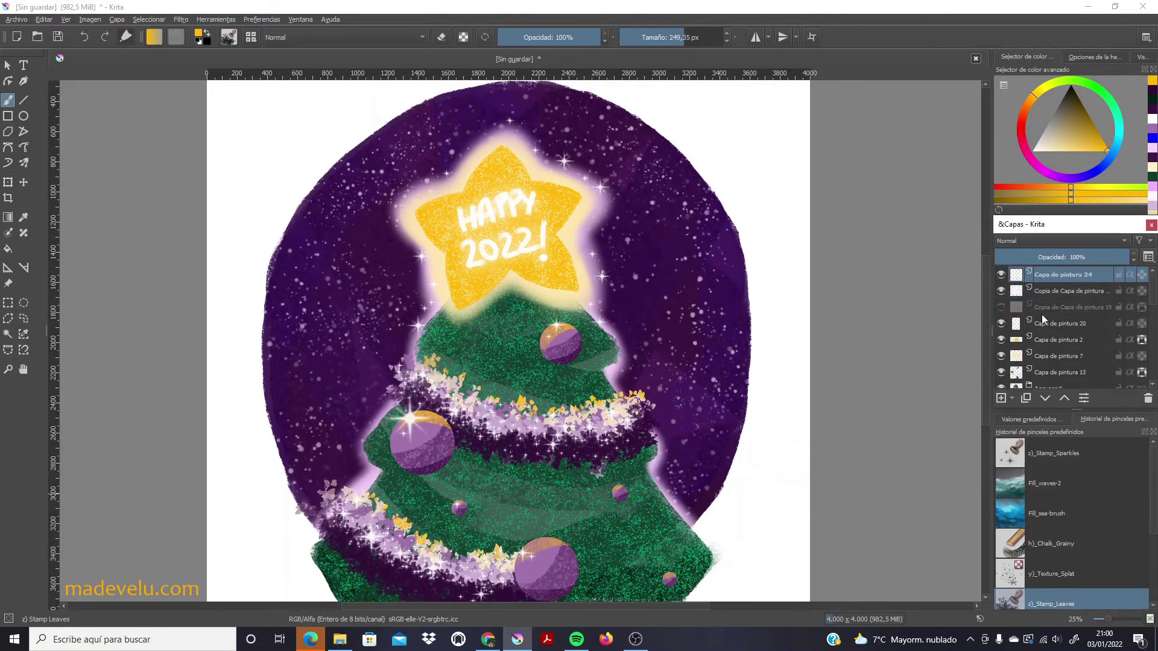
# Select Chalk_Grainy, undo a stray stroke, zoom into the tree's lower right and reduce brush size.
pyautogui.click(1061, 544)
pyautogui.scroll(-3, 615, 435)
pyautogui.moveTo(610, 446); pyautogui.dragTo(625, 445)
pyautogui.hotkey('ctrl', 'z')
pyautogui.press('+')
pyautogui.press('+')
pyautogui.press('+')
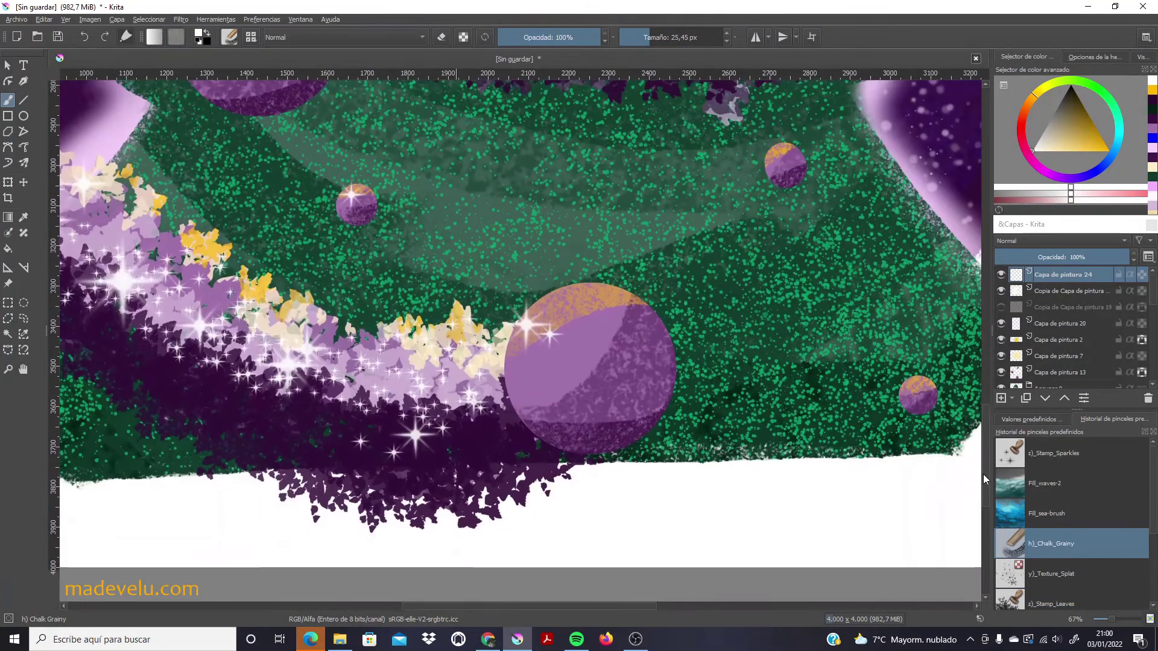
pyautogui.click(644, 37)
# Hand-letter MADE on one line and VELU below it in white chalk.
pyautogui.moveTo(727, 296)
pyautogui.mouseDown()
pyautogui.moveTo(731, 242)
pyautogui.moveTo(763, 294)
pyautogui.moveTo(802, 291)
pyautogui.mouseUp()
pyautogui.moveTo(810, 241); pyautogui.dragTo(814, 293)
pyautogui.moveTo(851, 241)
pyautogui.mouseDown()
pyautogui.moveTo(868, 289)
pyautogui.moveTo(877, 237)
pyautogui.mouseUp()
pyautogui.moveTo(847, 259); pyautogui.dragTo(866, 259)
pyautogui.moveTo(729, 304)
pyautogui.mouseDown()
pyautogui.moveTo(765, 305)
pyautogui.moveTo(807, 353)
pyautogui.mouseUp()
pyautogui.moveTo(813, 302); pyautogui.dragTo(843, 351)
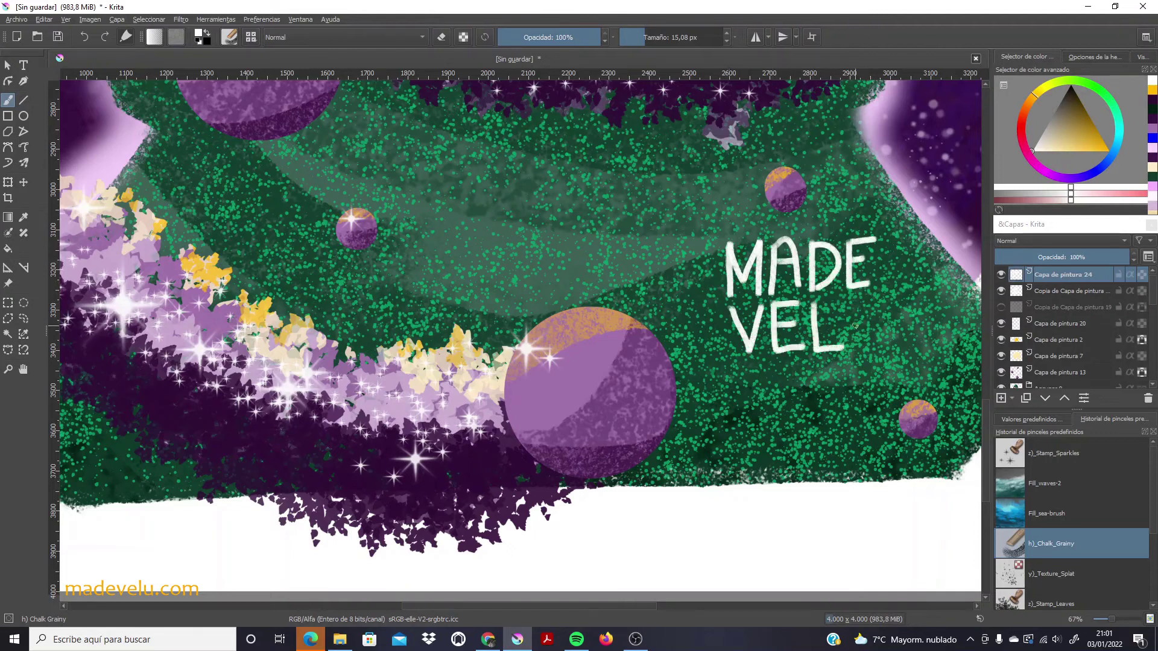
pyautogui.moveTo(851, 297); pyautogui.dragTo(877, 298)
# Draw a frame around MADE VELU and write 2022 beneath it.
pyautogui.moveTo(714, 235); pyautogui.dragTo(719, 379)
pyautogui.moveTo(893, 227); pyautogui.dragTo(898, 374)
pyautogui.moveTo(722, 227); pyautogui.dragTo(896, 226)
pyautogui.moveTo(720, 366); pyautogui.dragTo(891, 365)
pyautogui.moveTo(778, 386)
pyautogui.mouseDown()
pyautogui.moveTo(795, 403)
pyautogui.moveTo(869, 388)
pyautogui.moveTo(875, 403)
pyautogui.mouseUp()
pyautogui.moveTo(1112, 619); pyautogui.dragTo(1101, 620)
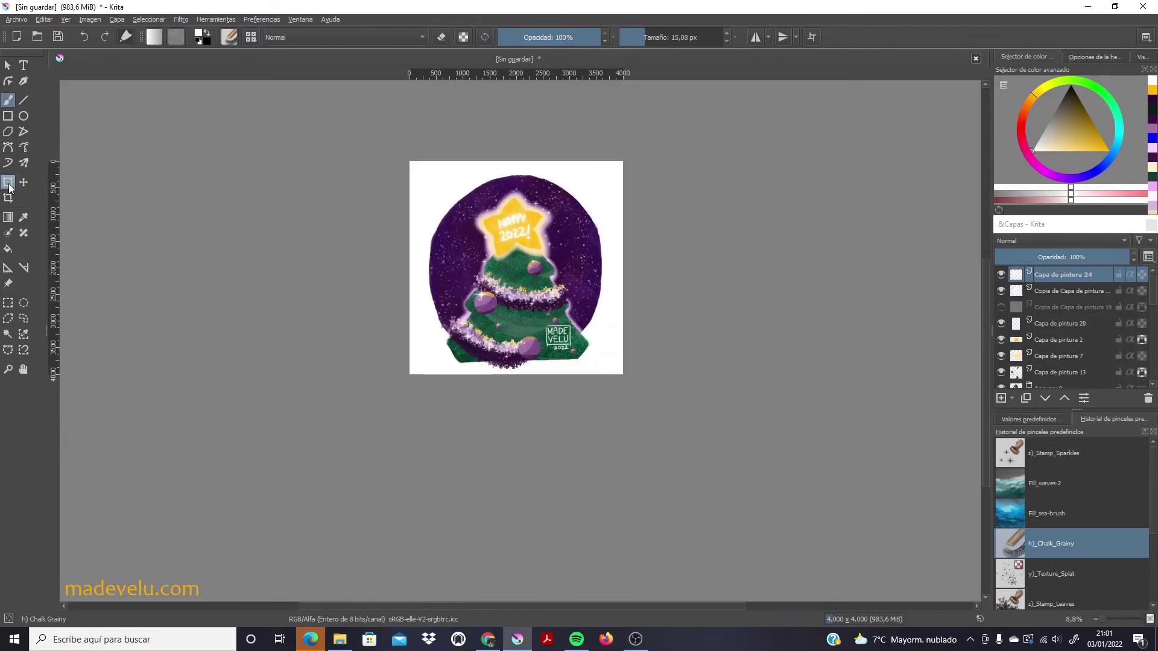
# Shrink the signature with Ctrl+T and set its layer opacity to 85%.
pyautogui.hotkey('ctrl', 't')
pyautogui.scroll(2, 1120, 615)
pyautogui.moveTo(564, 316); pyautogui.dragTo(578, 329)
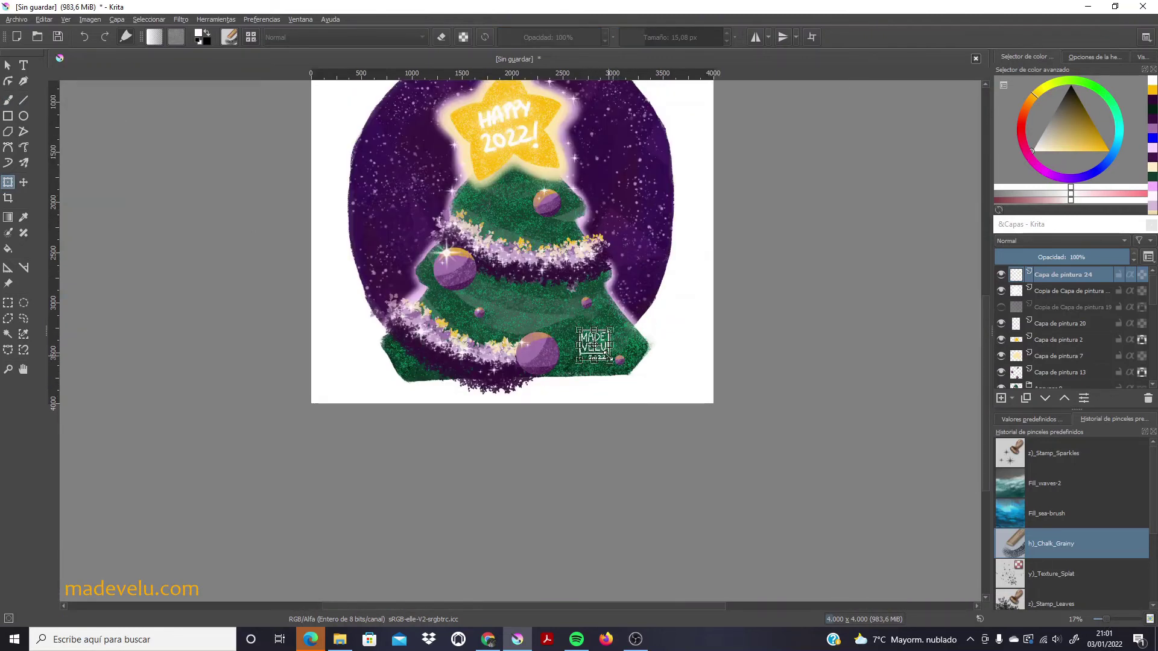
pyautogui.moveTo(982, 396); pyautogui.dragTo(986, 336)
pyautogui.click(1110, 257)
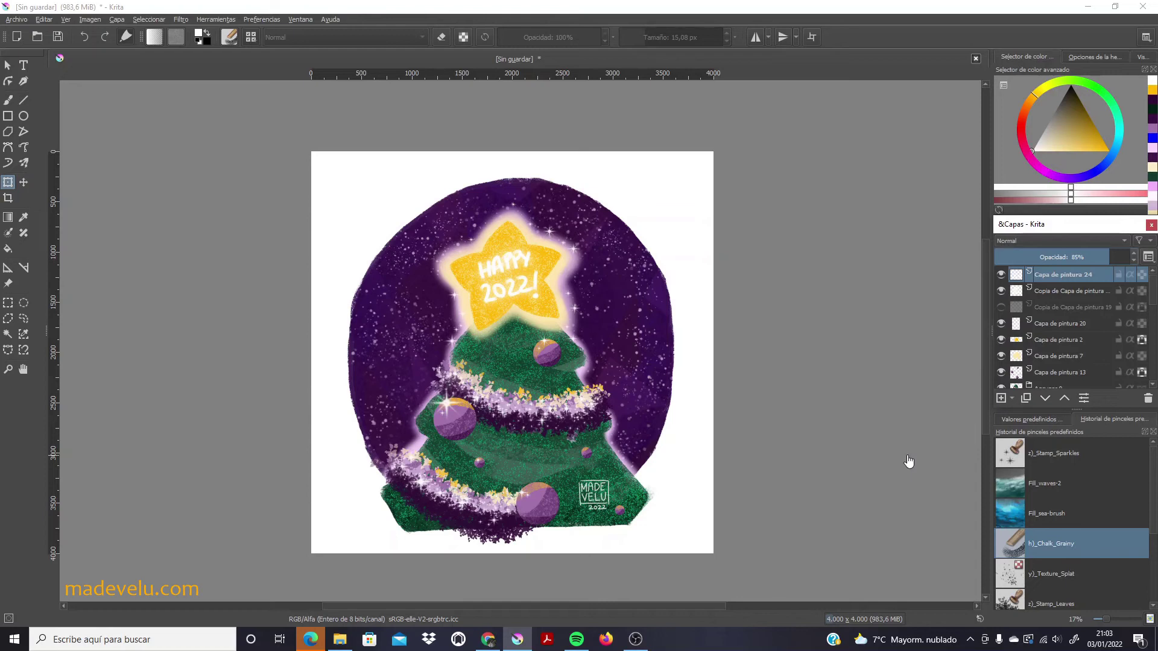
# Paint light purple swirls left and right of the tree, undoing the right-side strokes.
pyautogui.moveTo(421, 412); pyautogui.dragTo(377, 403)
pyautogui.moveTo(361, 288)
pyautogui.mouseDown()
pyautogui.moveTo(444, 374)
pyautogui.moveTo(436, 380)
pyautogui.mouseUp()
pyautogui.moveTo(673, 379)
pyautogui.mouseDown()
pyautogui.moveTo(625, 386)
pyautogui.moveTo(636, 413)
pyautogui.mouseUp()
pyautogui.moveTo(673, 327); pyautogui.dragTo(605, 391)
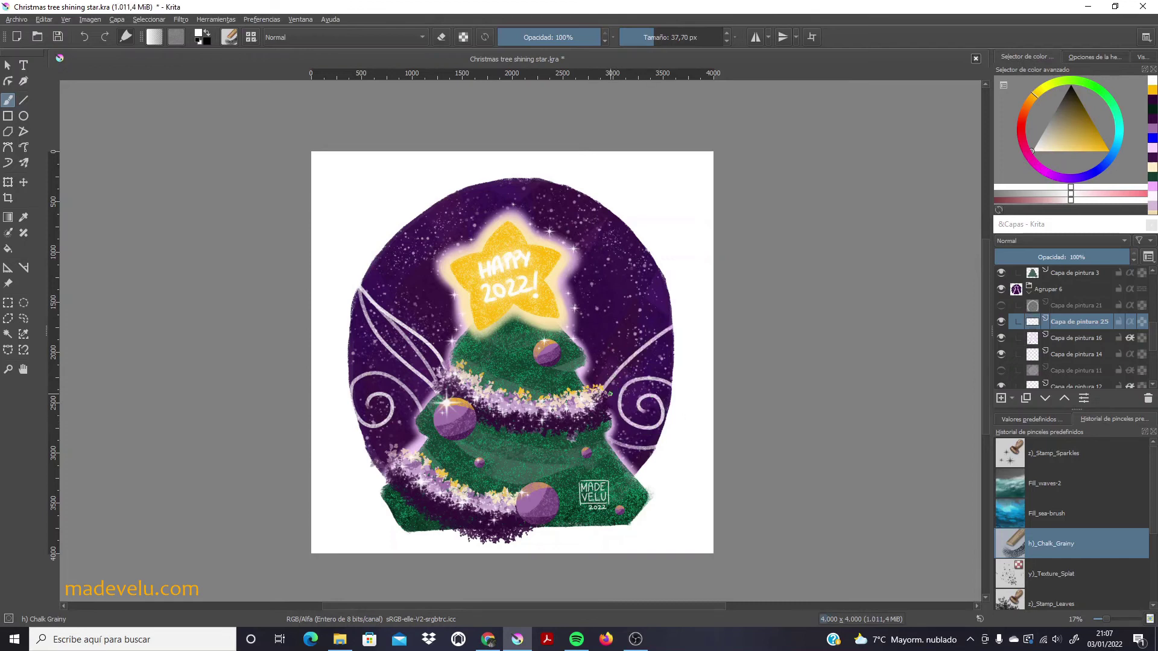
pyautogui.hotkey('ctrl', 'z')
pyautogui.hotkey('ctrl', 'z')
# Draw a long leafy branch on the right side with short strokes near the tree.
pyautogui.moveTo(664, 277); pyautogui.dragTo(594, 386)
pyautogui.moveTo(588, 332); pyautogui.dragTo(590, 389)
pyautogui.moveTo(625, 349); pyautogui.dragTo(597, 389)
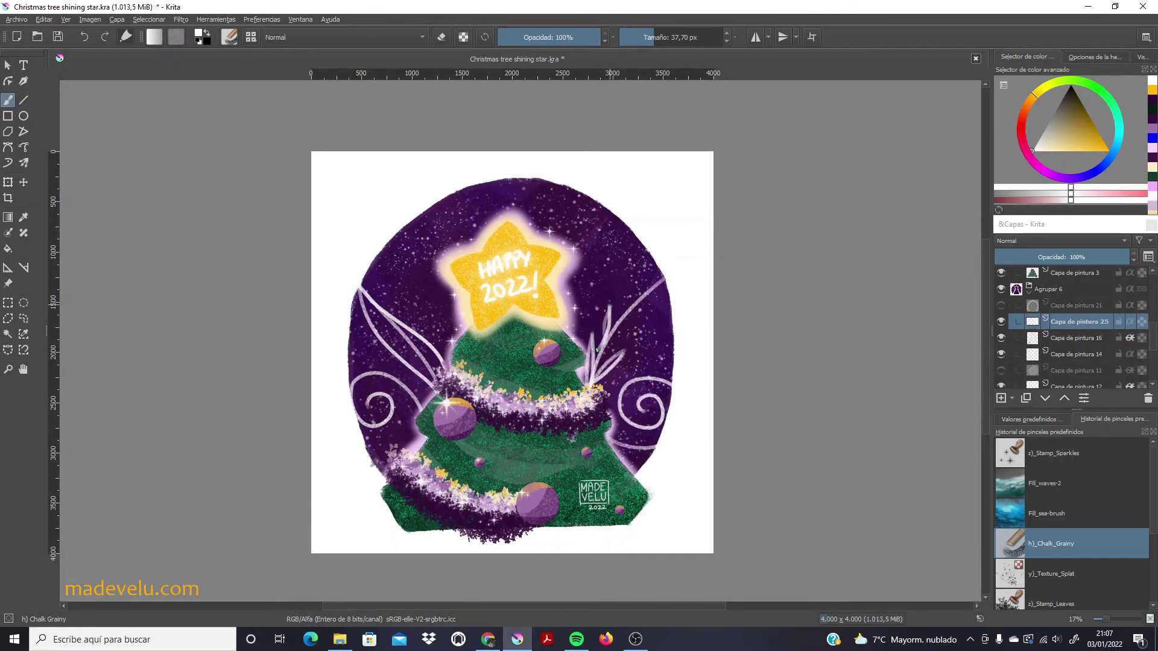
pyautogui.moveTo(604, 343); pyautogui.dragTo(614, 304)
pyautogui.moveTo(638, 323); pyautogui.dragTo(601, 349)
pyautogui.moveTo(641, 271); pyautogui.dragTo(627, 308)
pyautogui.moveTo(630, 309); pyautogui.dragTo(661, 299)
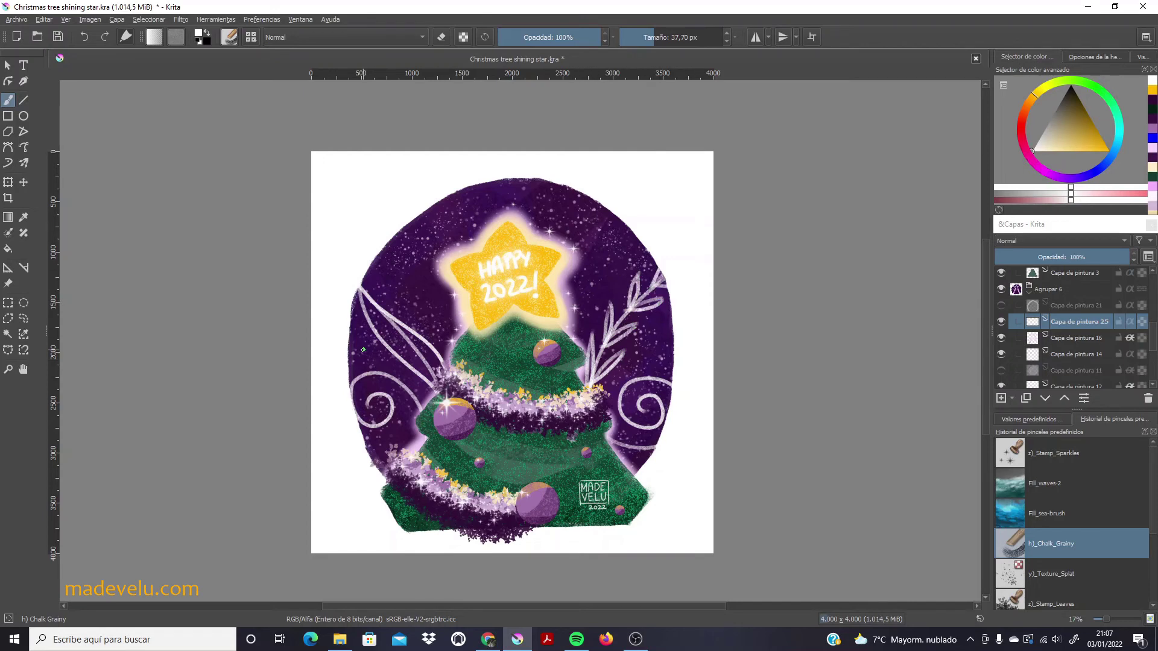
# Add a leafy upper-left branch plus curls and a branch around the star.
pyautogui.moveTo(393, 236); pyautogui.dragTo(460, 336)
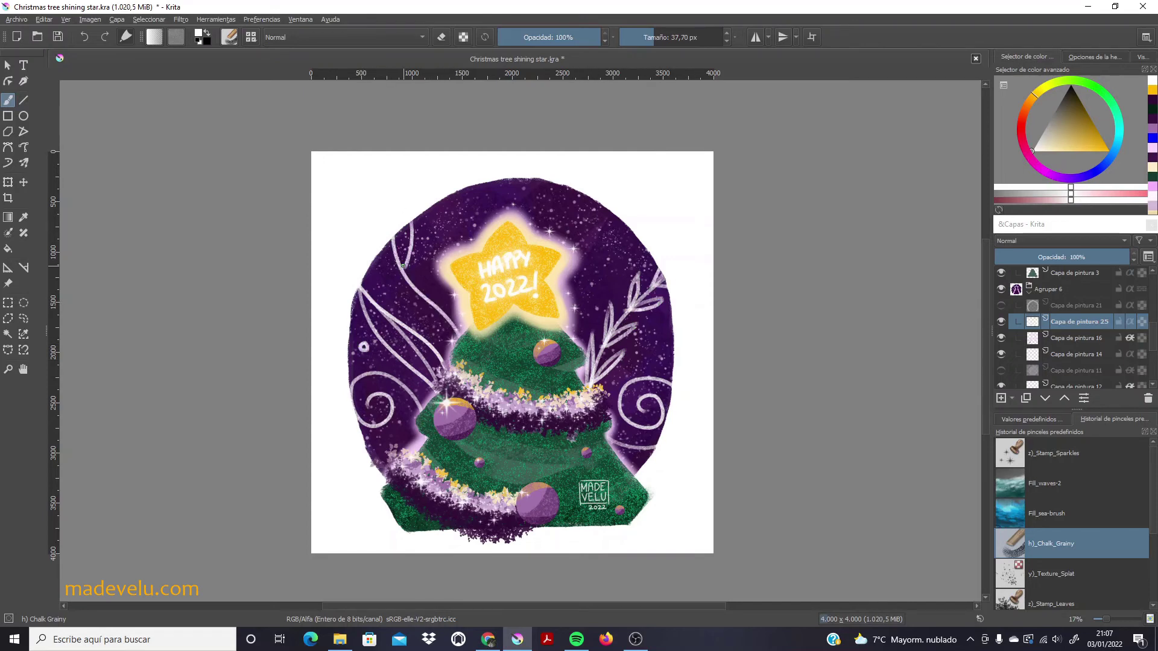
pyautogui.moveTo(368, 266); pyautogui.dragTo(423, 299)
pyautogui.moveTo(432, 252)
pyautogui.mouseDown()
pyautogui.moveTo(441, 307)
pyautogui.moveTo(421, 337)
pyautogui.mouseUp()
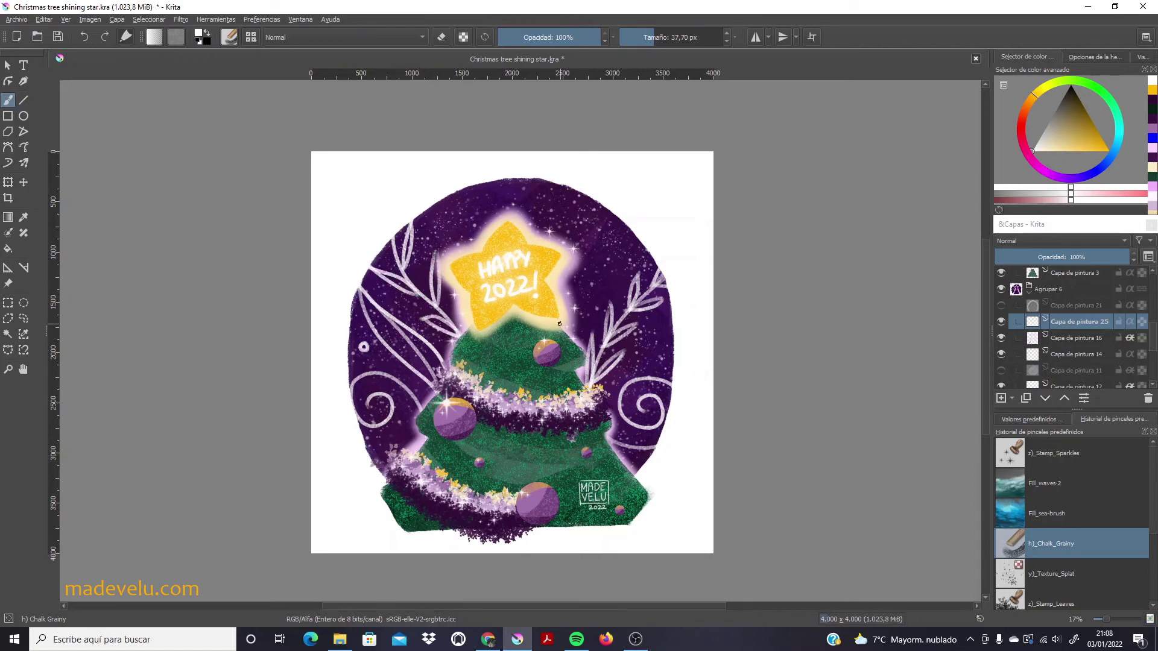
pyautogui.moveTo(559, 324); pyautogui.dragTo(611, 253)
pyautogui.moveTo(546, 236); pyautogui.dragTo(578, 190)
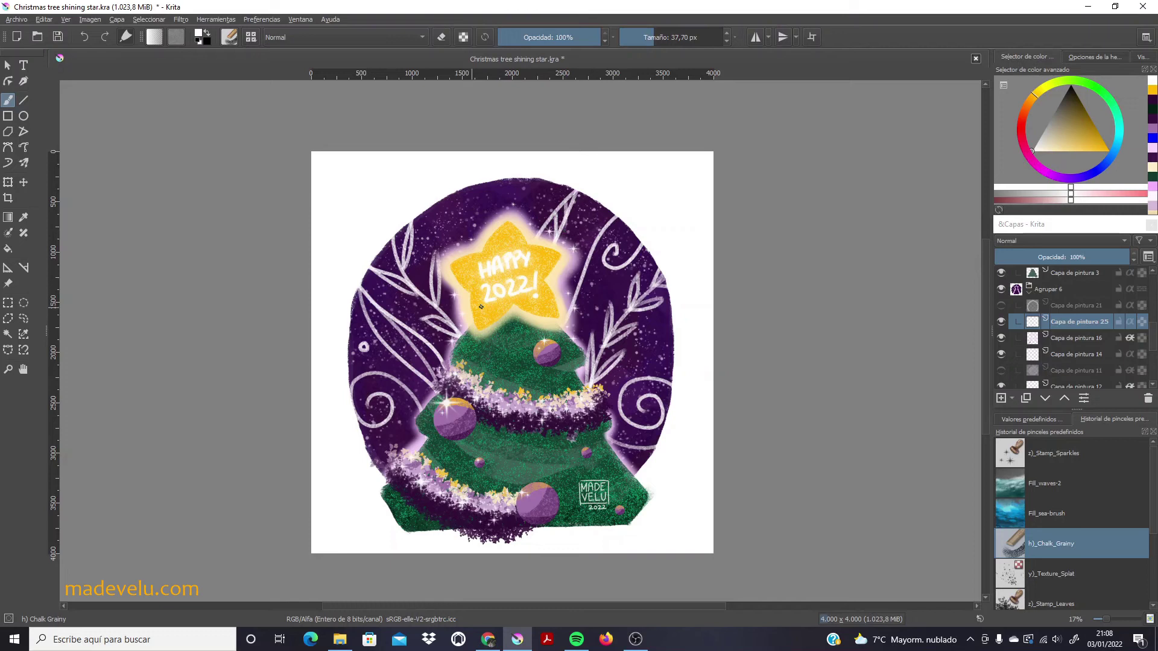
pyautogui.moveTo(485, 232); pyautogui.dragTo(472, 212)
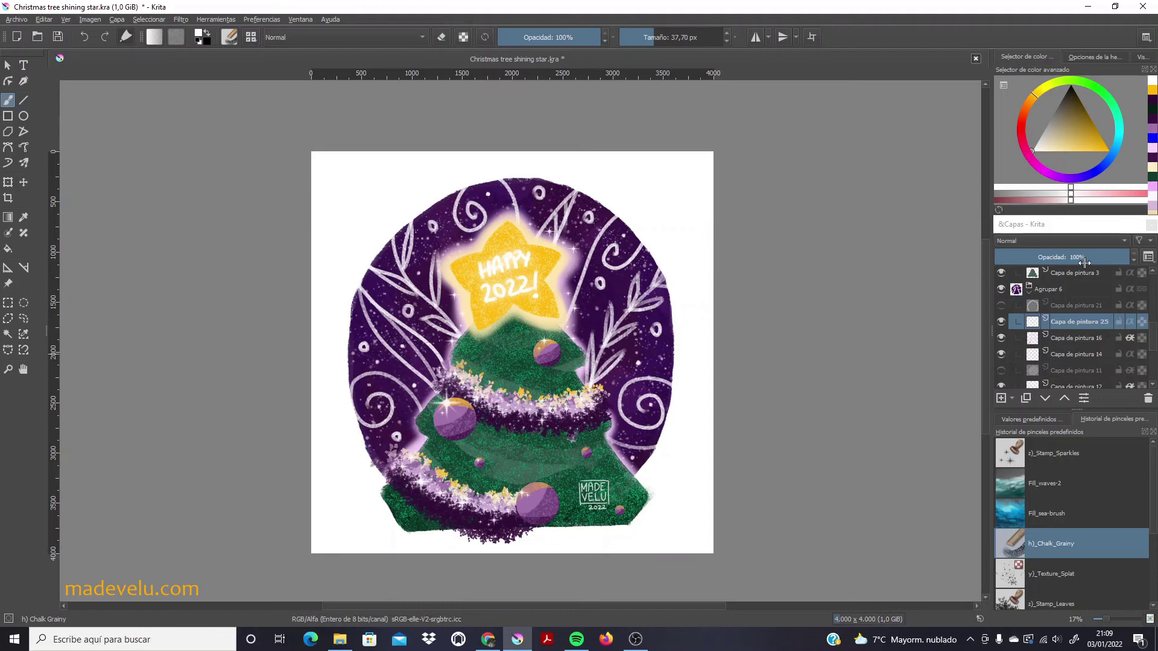
# Check layers 14 and 12, then fade swirl layer Capa de pintura 25 to 42% opacity.
pyautogui.click(1064, 355)
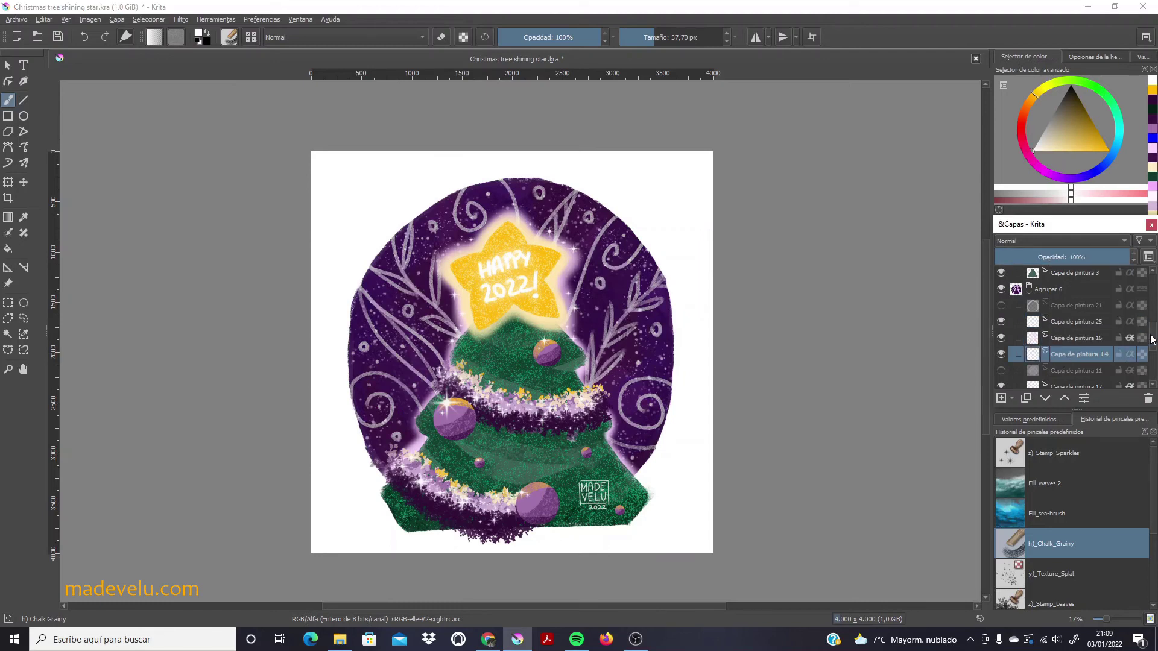
pyautogui.scroll(-2, 1073, 329)
pyautogui.click(1073, 324)
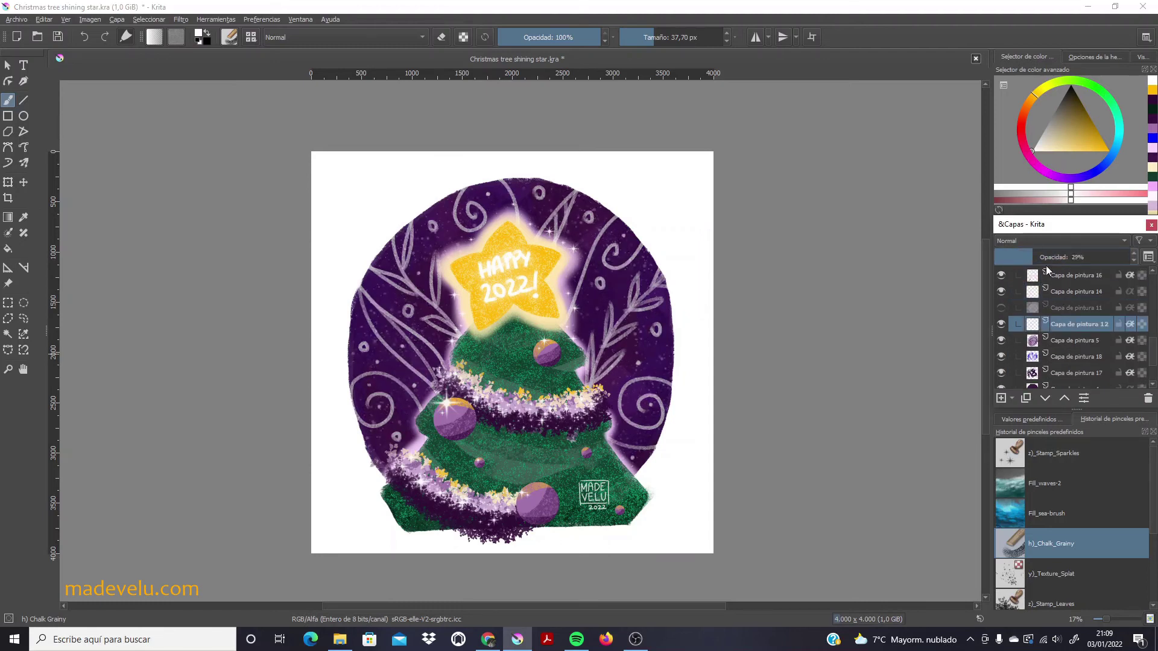
pyautogui.scroll(2, 1074, 329)
pyautogui.click(1080, 320)
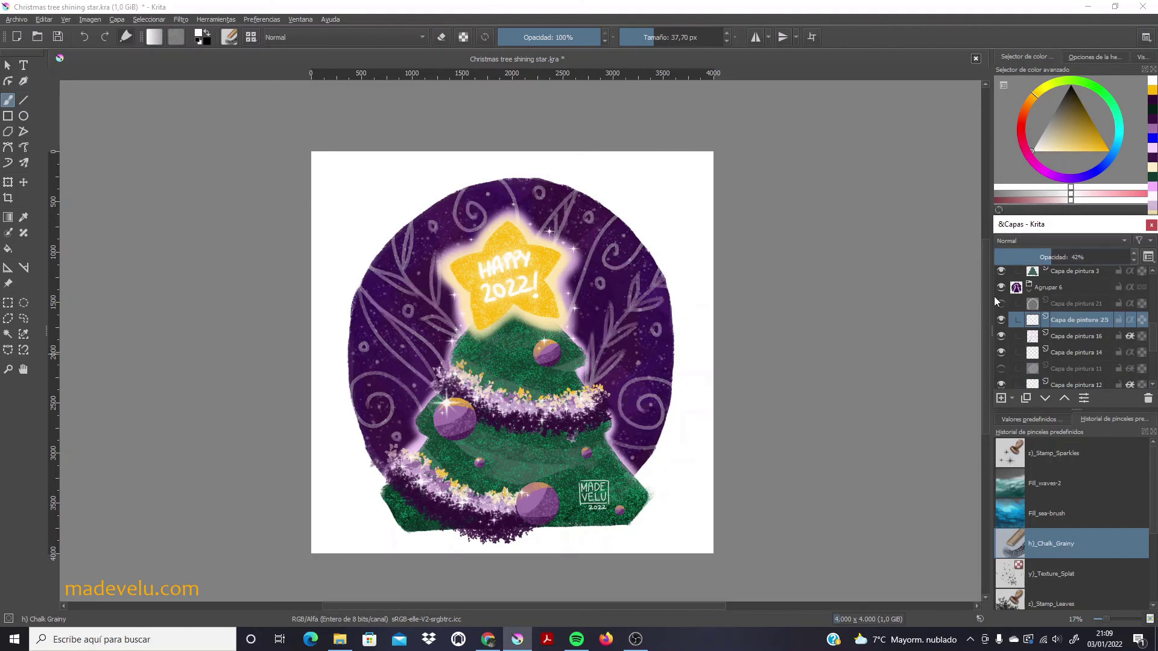
pyautogui.click(986, 330)
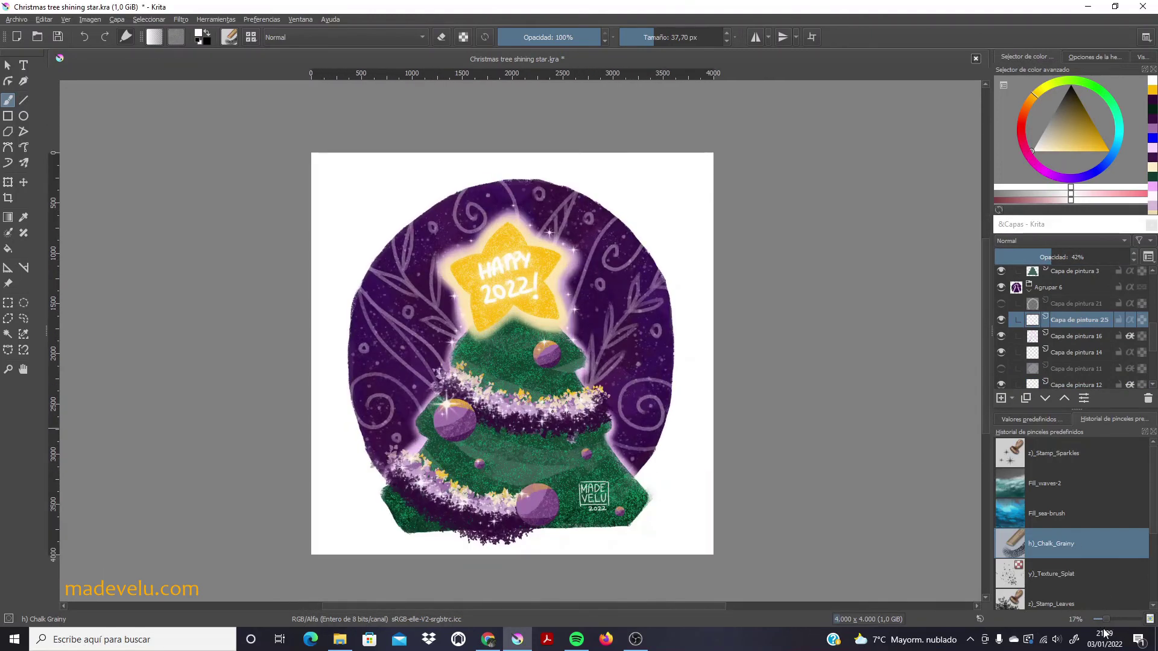
pyautogui.scroll(-1, 1104, 619)
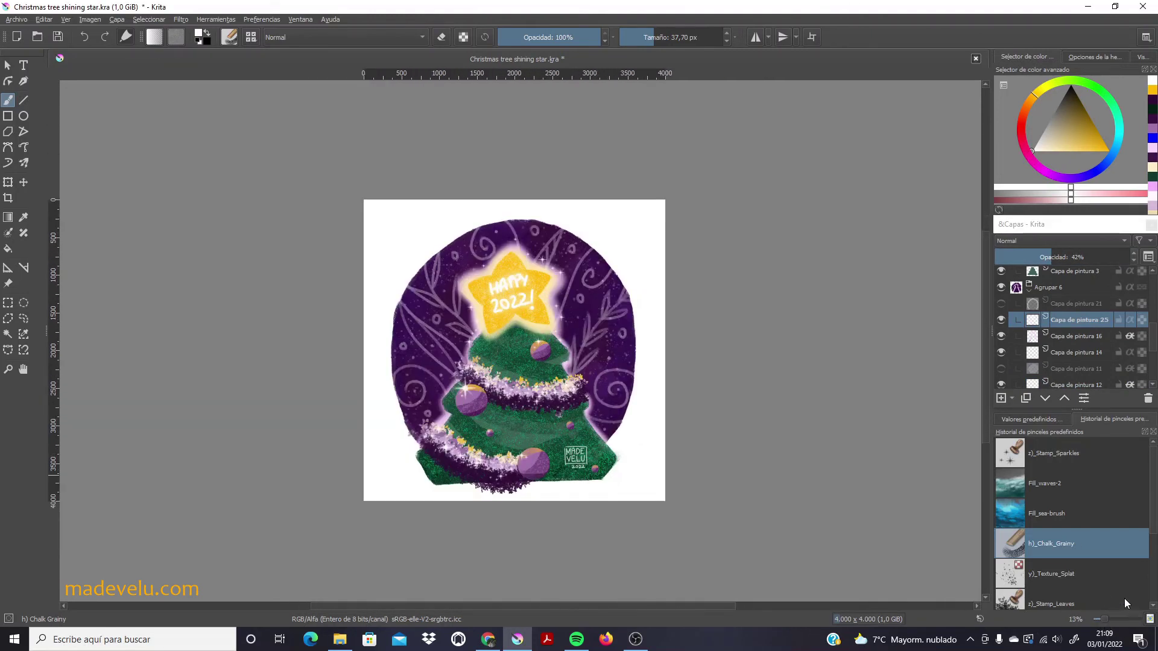
pyautogui.scroll(-5, 1073, 331)
# Add a new layer in Agrupar 9 and move it below Capa de pintura 10.
pyautogui.click(1077, 317)
pyautogui.click(1001, 398)
pyautogui.click(1045, 398)
pyautogui.scroll(-2, 1120, 517)
# Stamp dark purple leaves along the tree's bottom edge, then undo them.
pyautogui.click(1086, 530)
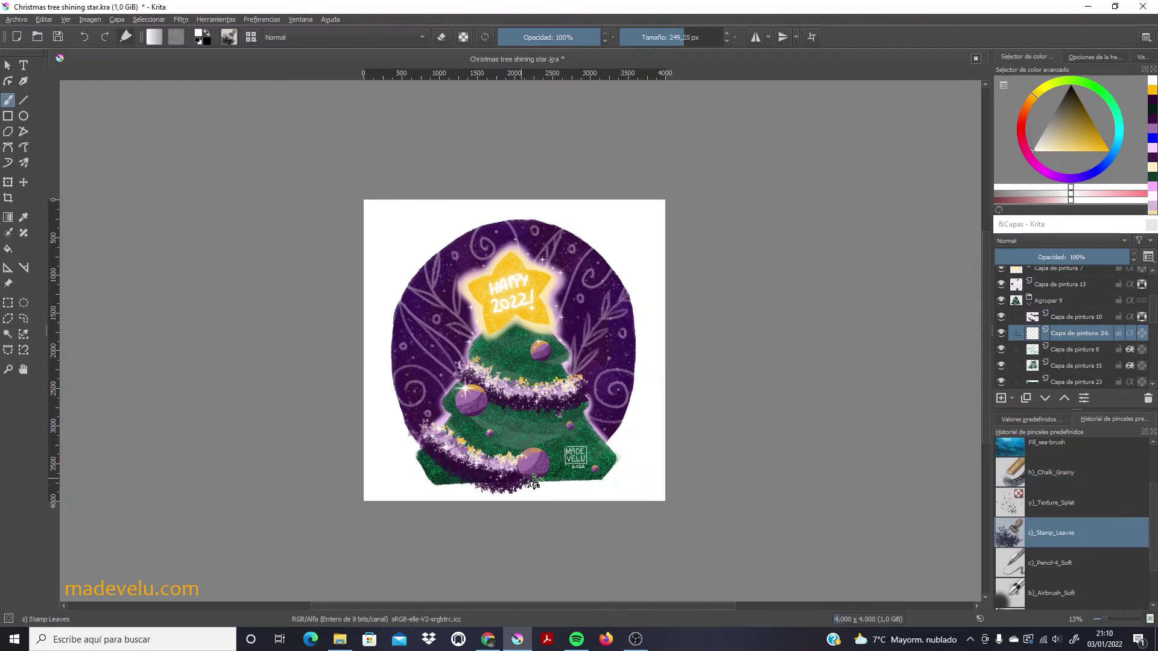
pyautogui.click(1152, 122)
pyautogui.moveTo(519, 485); pyautogui.dragTo(603, 483)
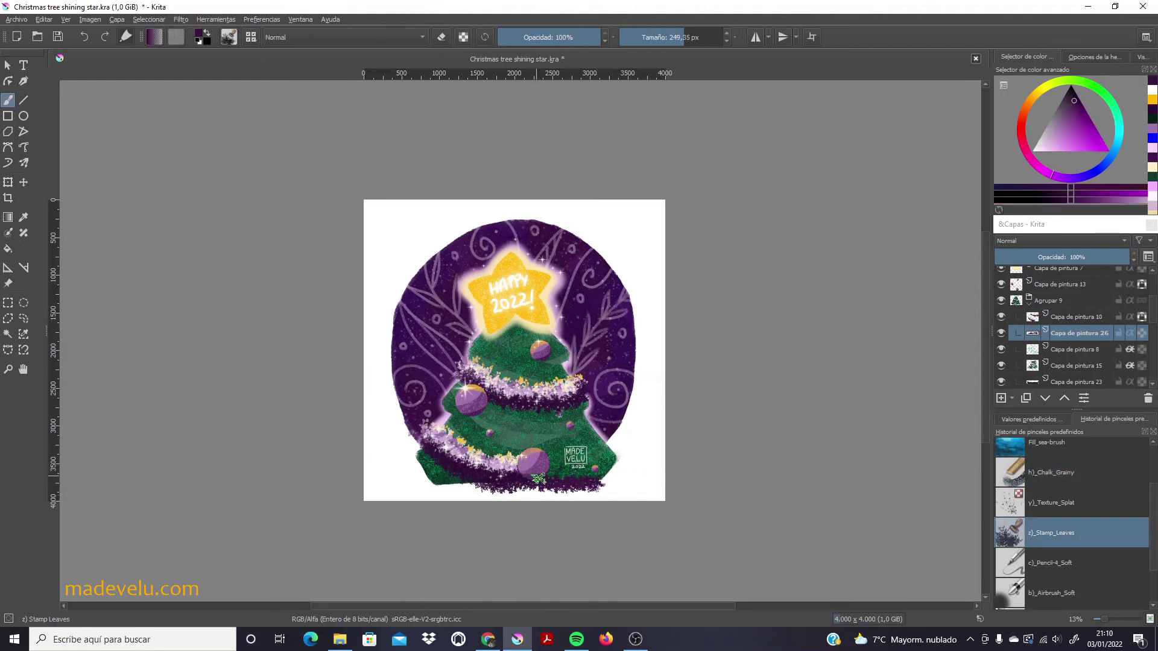
pyautogui.hotkey('ctrl', 'z')
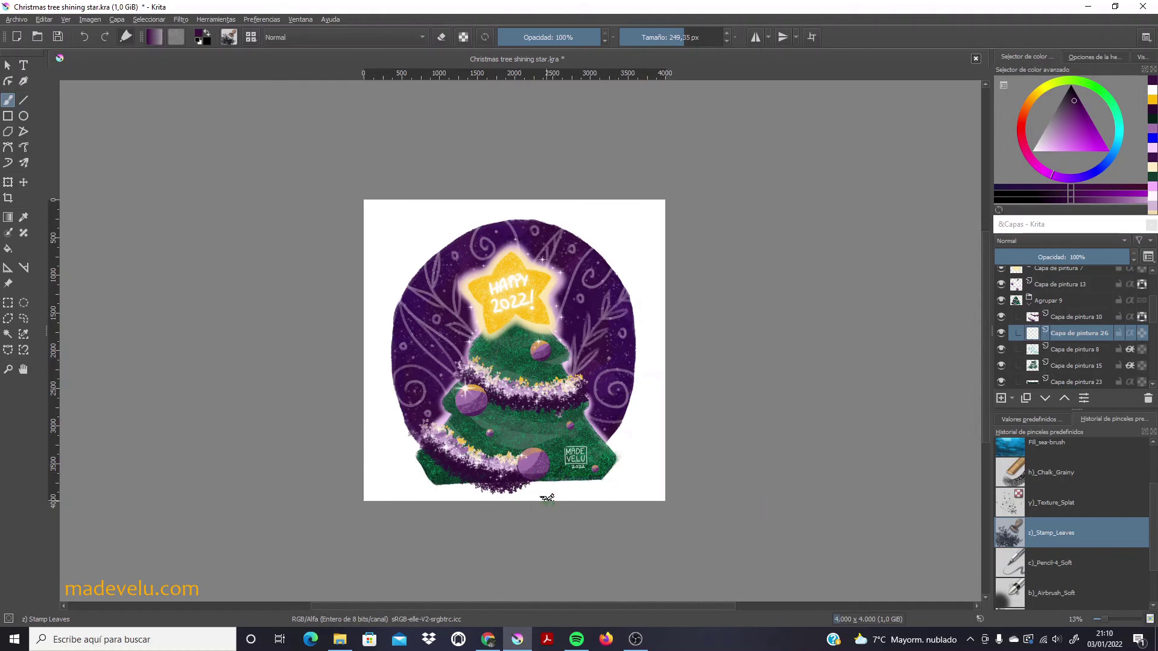
pyautogui.hotkey('ctrl', 'shift', 'z')
pyautogui.hotkey('ctrl', 'z')
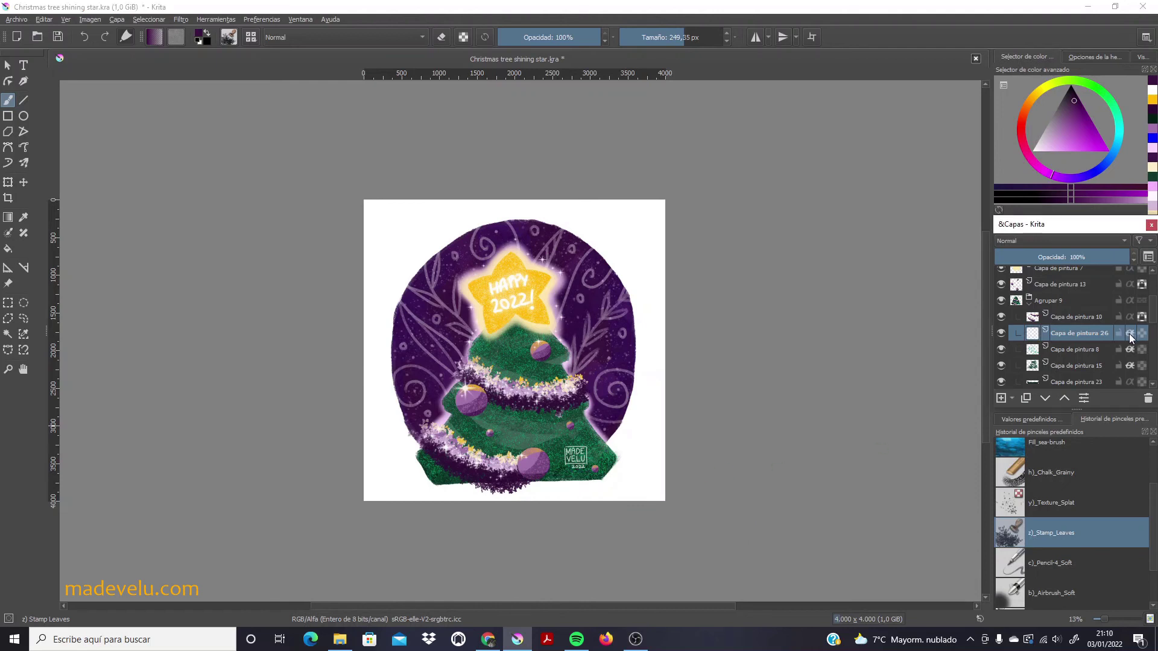
# Move through Capa de pintura 10 and 3, ending with the Chalk_Grainy brush selected.
pyautogui.click(1113, 318)
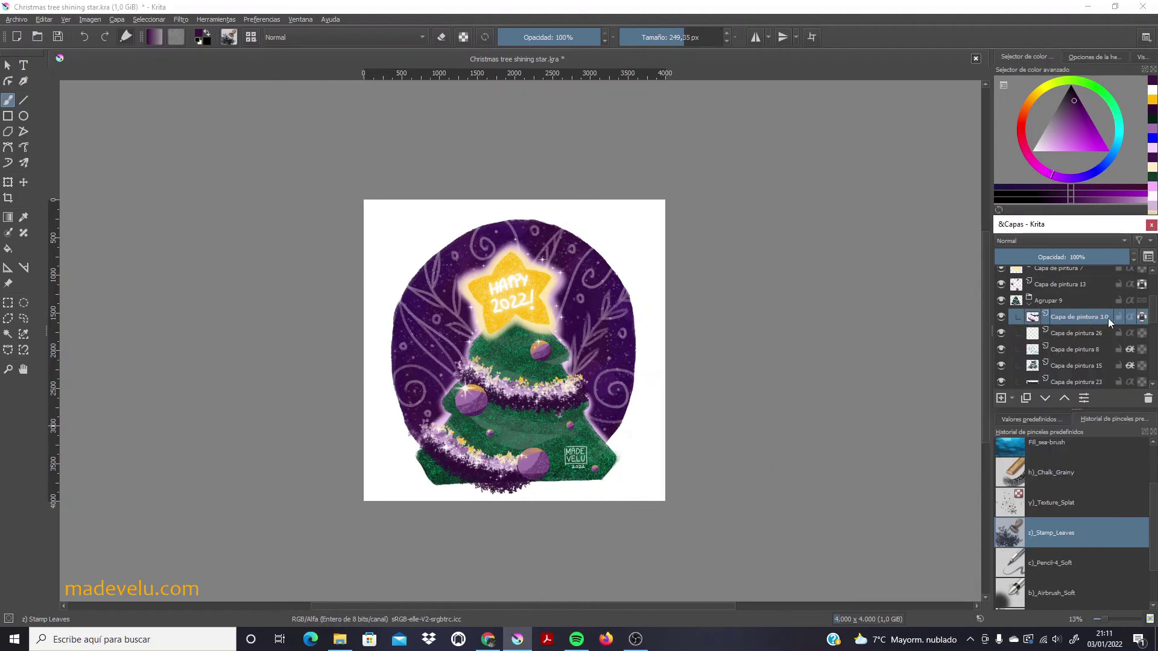
pyautogui.scroll(-2, 1146, 501)
pyautogui.click(1061, 594)
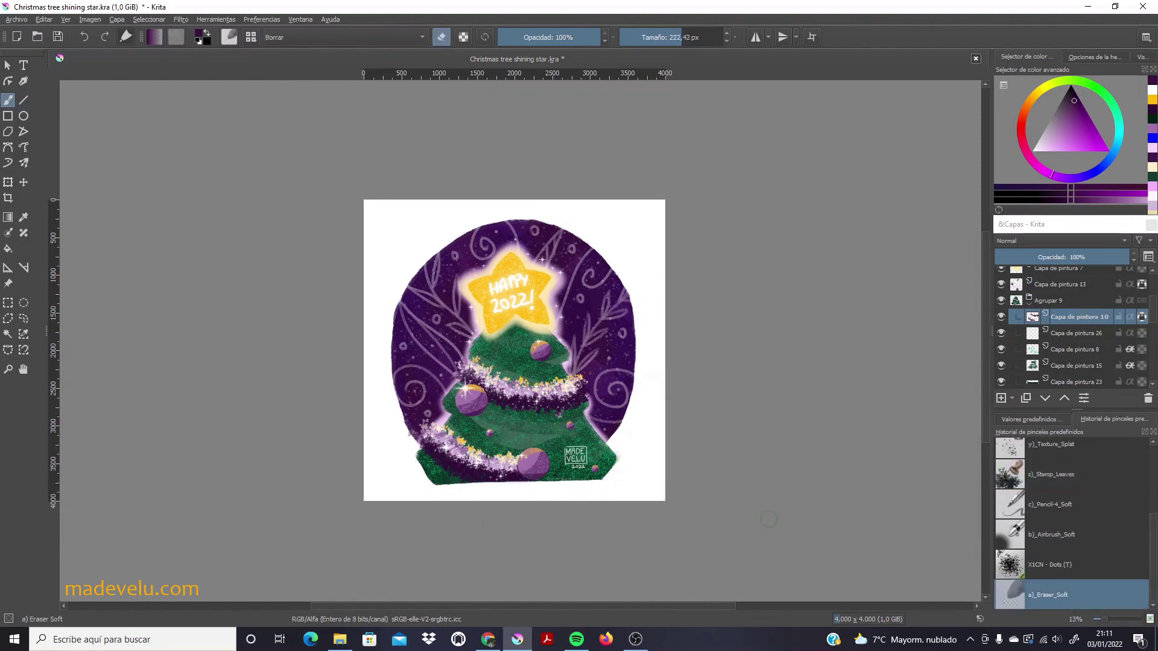
pyautogui.press('pagedown')
pyautogui.press('pagedown')
pyautogui.press('pagedown')
pyautogui.press('pagedown')
pyautogui.press('pagedown')
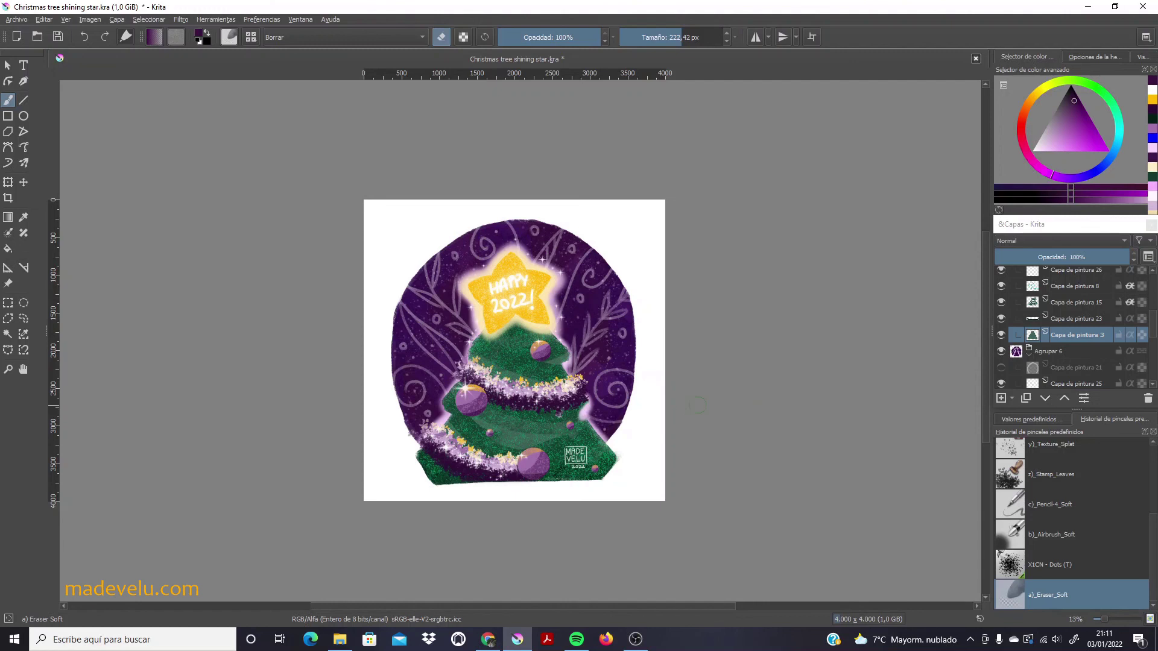
pyautogui.scroll(3, 1074, 513)
pyautogui.click(1062, 544)
# Add Capa de pintura 27 beneath the tree layer and darken the tree base with ~89 px green strokes.
pyautogui.click(1001, 398)
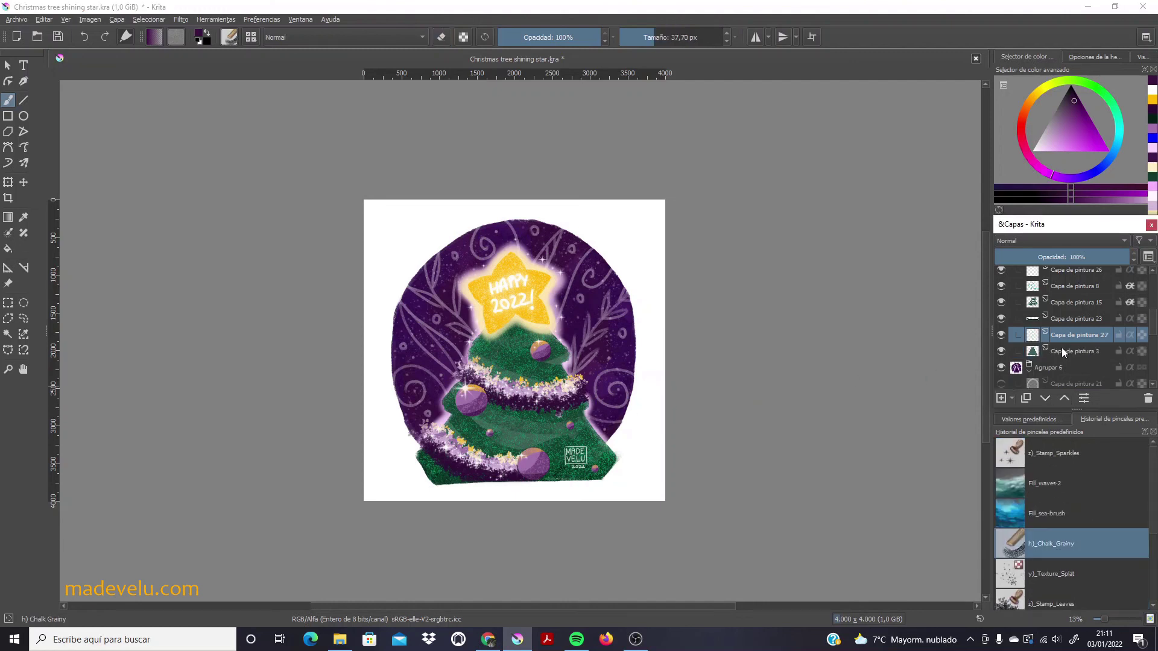
pyautogui.moveTo(1074, 335); pyautogui.dragTo(1079, 358)
pyautogui.moveTo(419, 461)
pyautogui.mouseDown()
pyautogui.moveTo(433, 481)
pyautogui.moveTo(454, 410)
pyautogui.mouseUp()
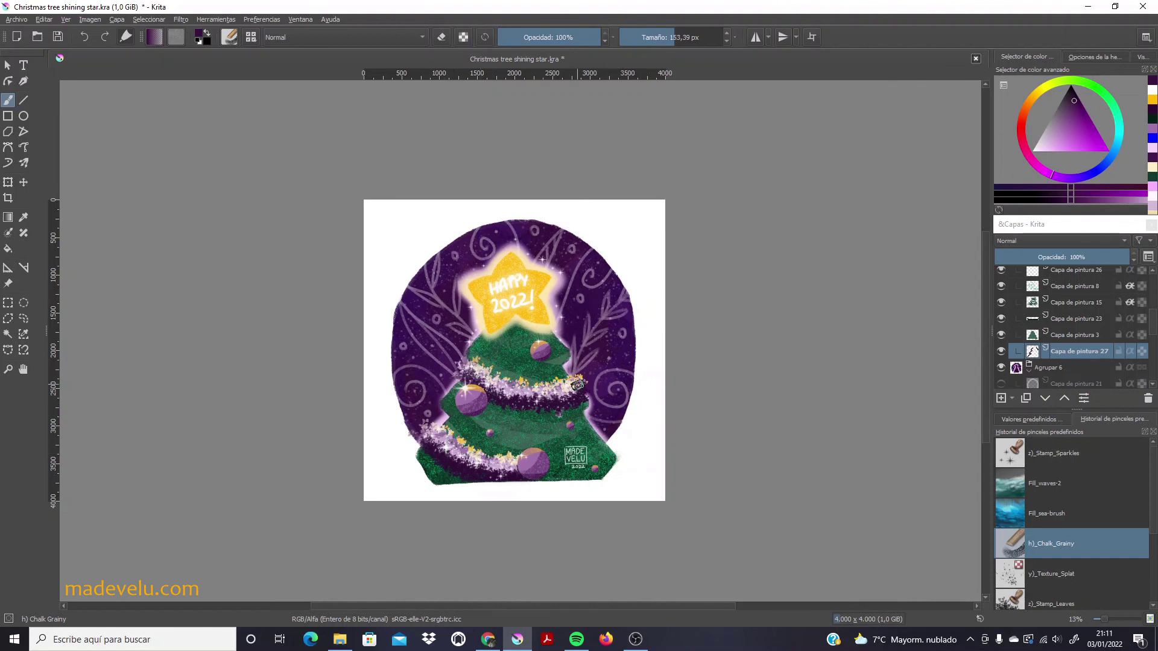
pyautogui.press('[')
pyautogui.press('[')
pyautogui.press('[')
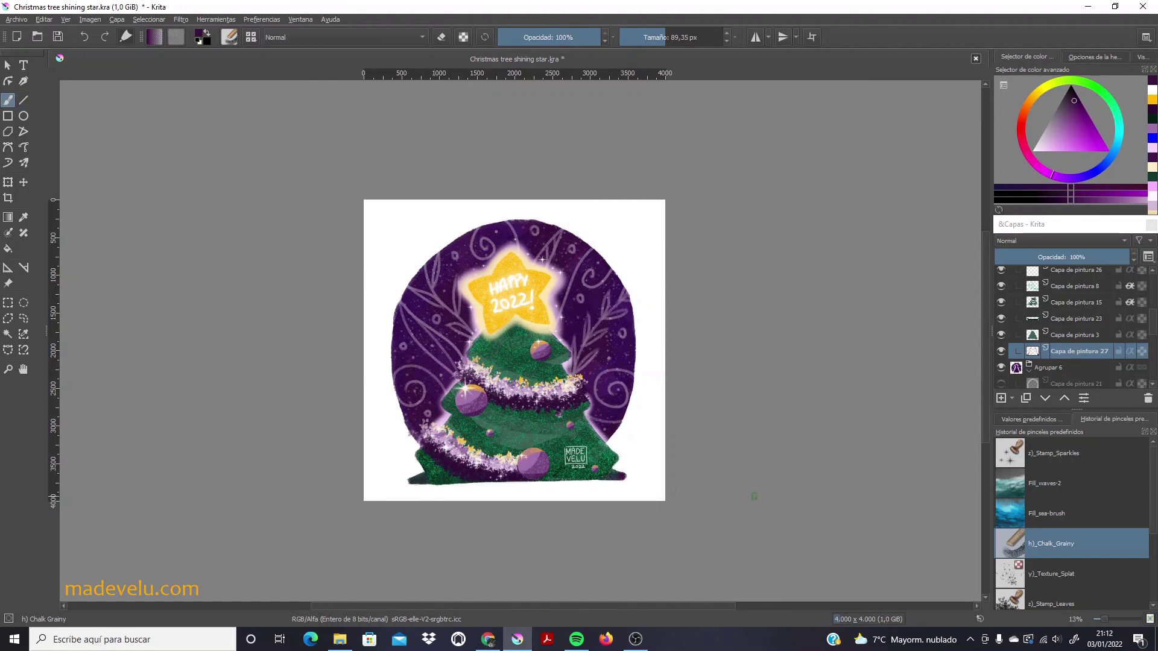
pyautogui.moveTo(434, 483); pyautogui.dragTo(561, 479)
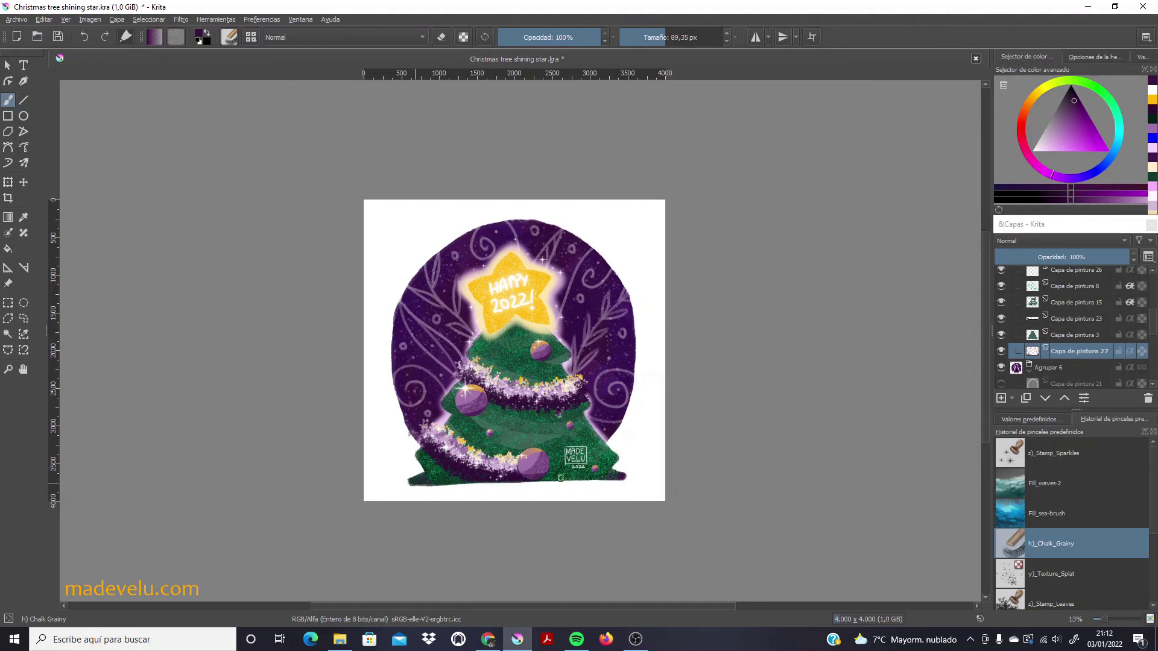